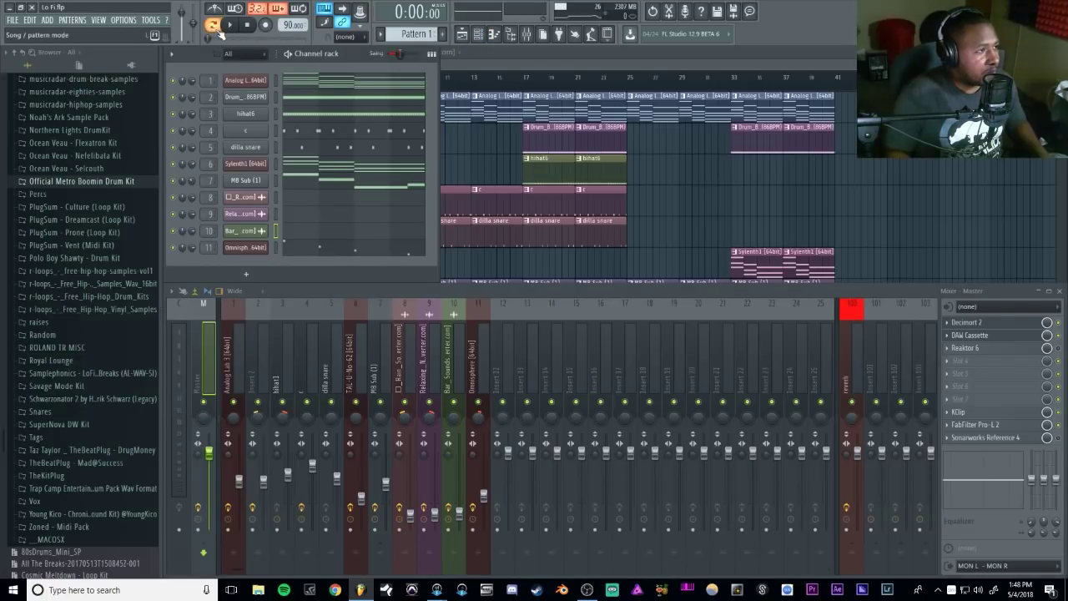
- Solo the Analog Lab 3 channel and inspect its Sam 4 Life preset in the instrument, closing it when done
{"action": "right_click", "coordinate": [177, 82]}
{"action": "key", "text": "Escape"}
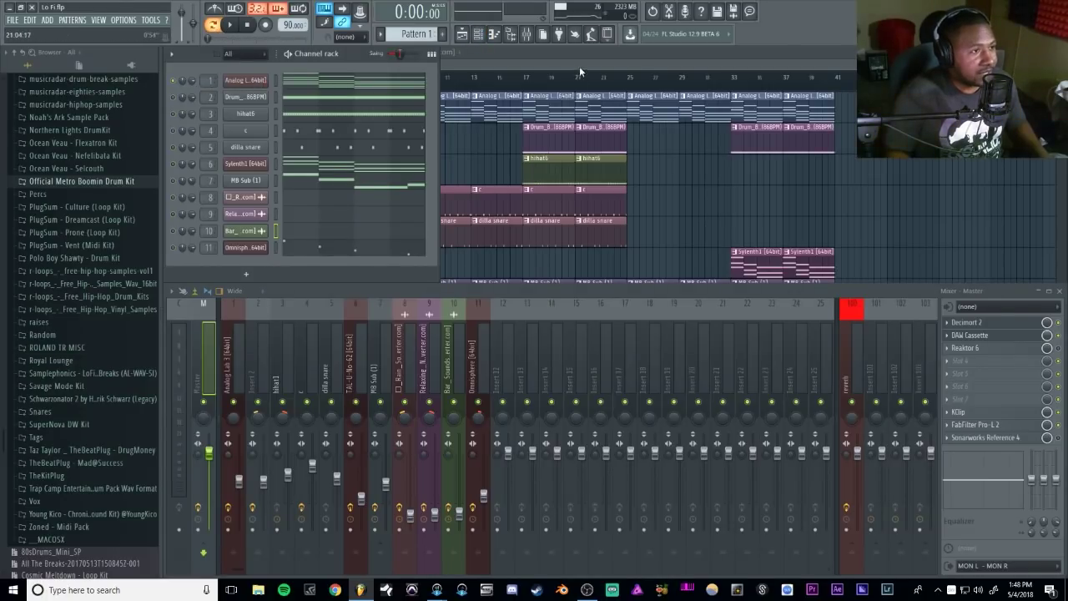
{"action": "left_click", "coordinate": [247, 83]}
{"action": "left_click_drag", "start_coordinate": [438, 101], "coordinate": [444, 73]}
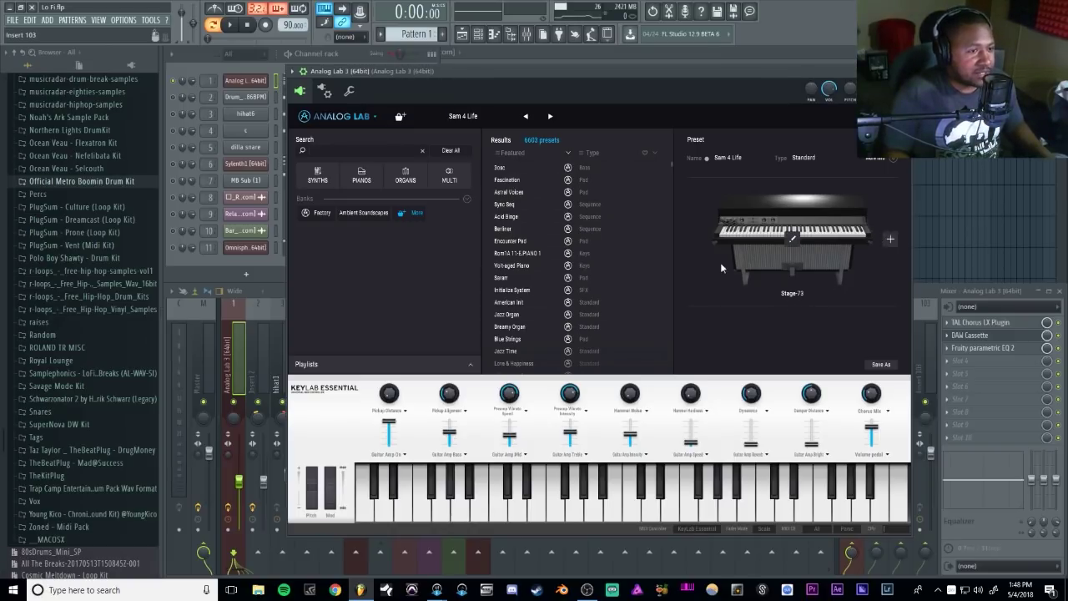
{"action": "left_click", "coordinate": [793, 247]}
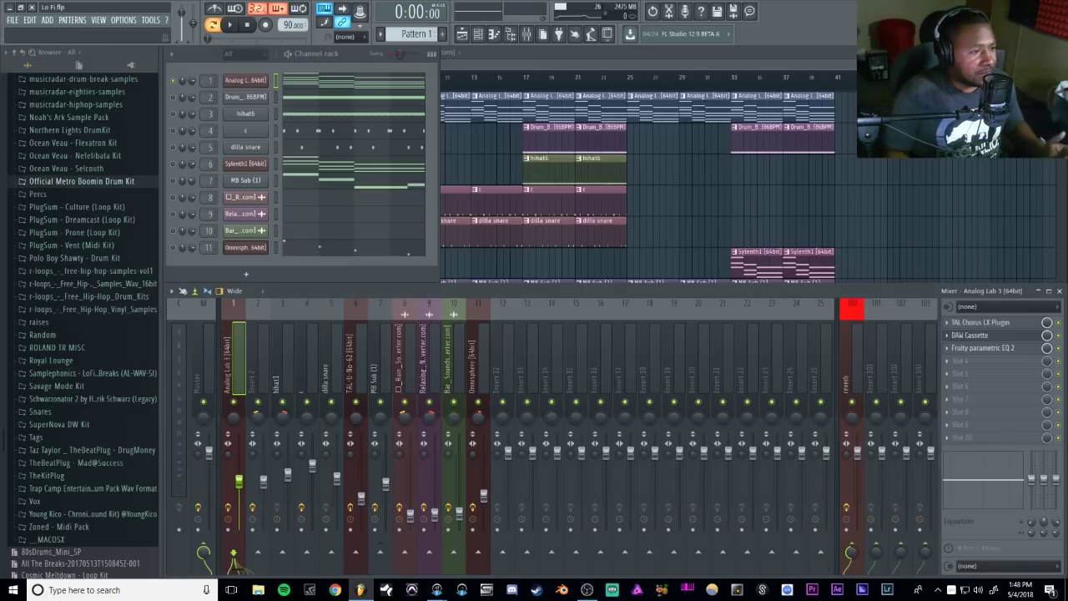
{"action": "left_click", "coordinate": [904, 72]}
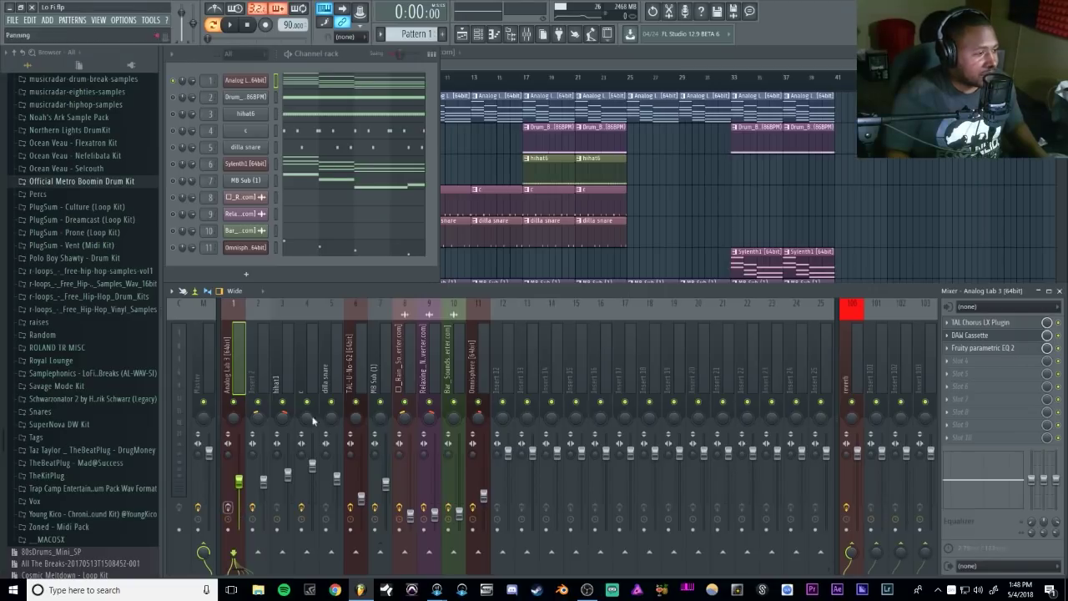
- Play Pattern 1 with the Analog Lab 3 channel alone and examine its chords in the piano roll
{"action": "key", "text": "space"}
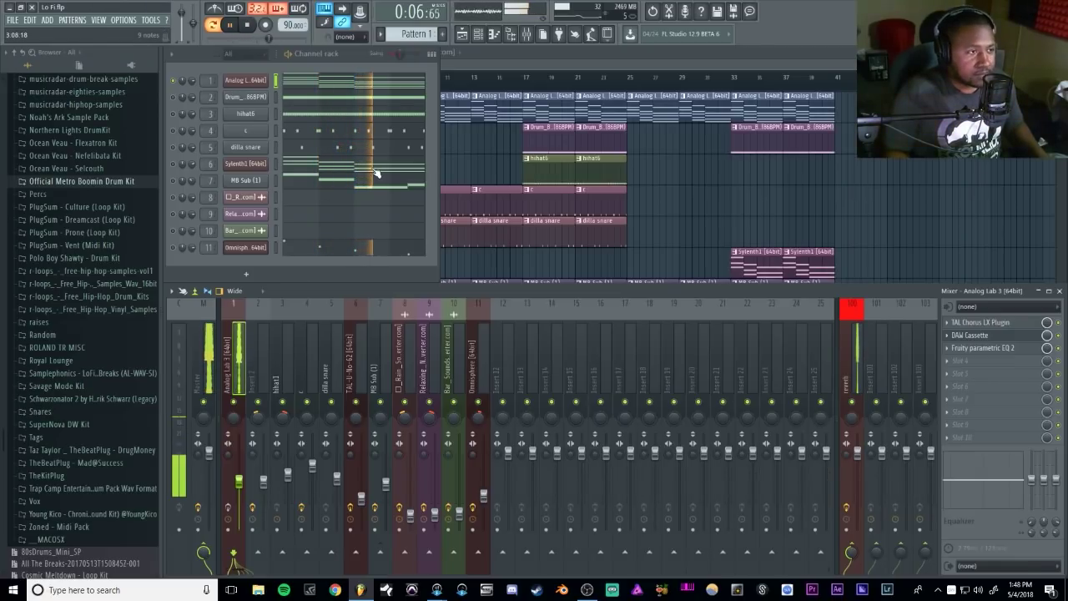
{"action": "key", "text": "space"}
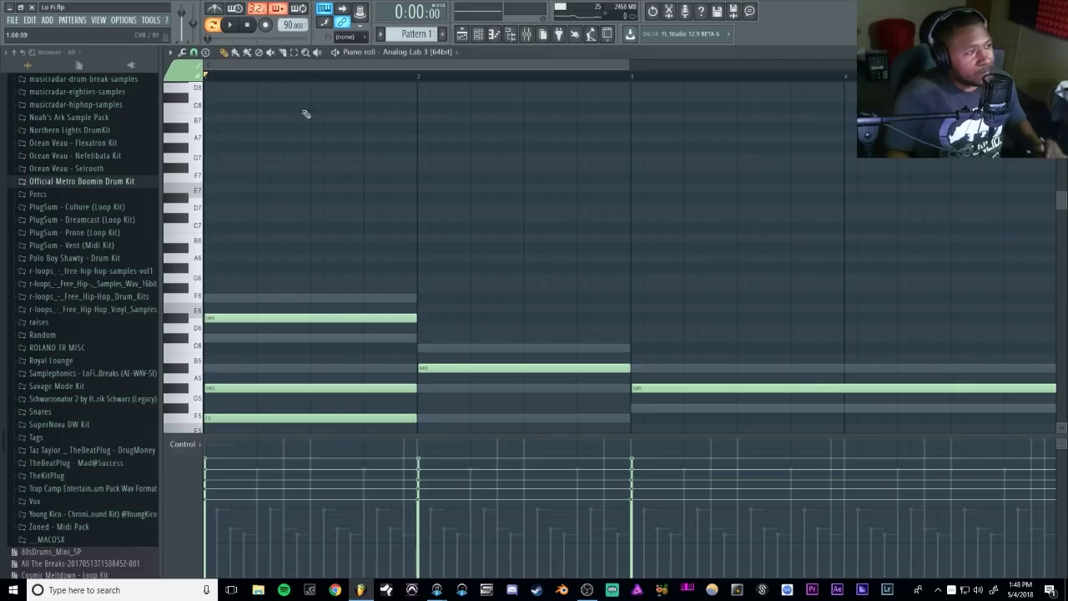
{"action": "scroll", "coordinate": [305, 201], "scroll_direction": "down", "scroll_amount": 3}
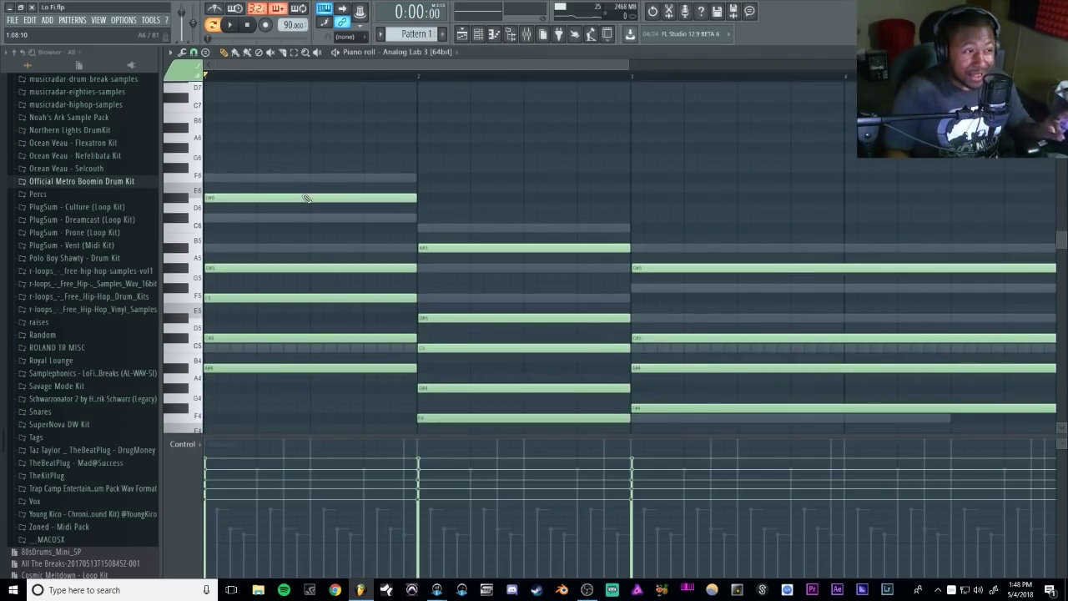
- View the piano roll's scale highlighting options without changing them, and look over the chord notes
{"action": "left_click", "coordinate": [171, 53]}
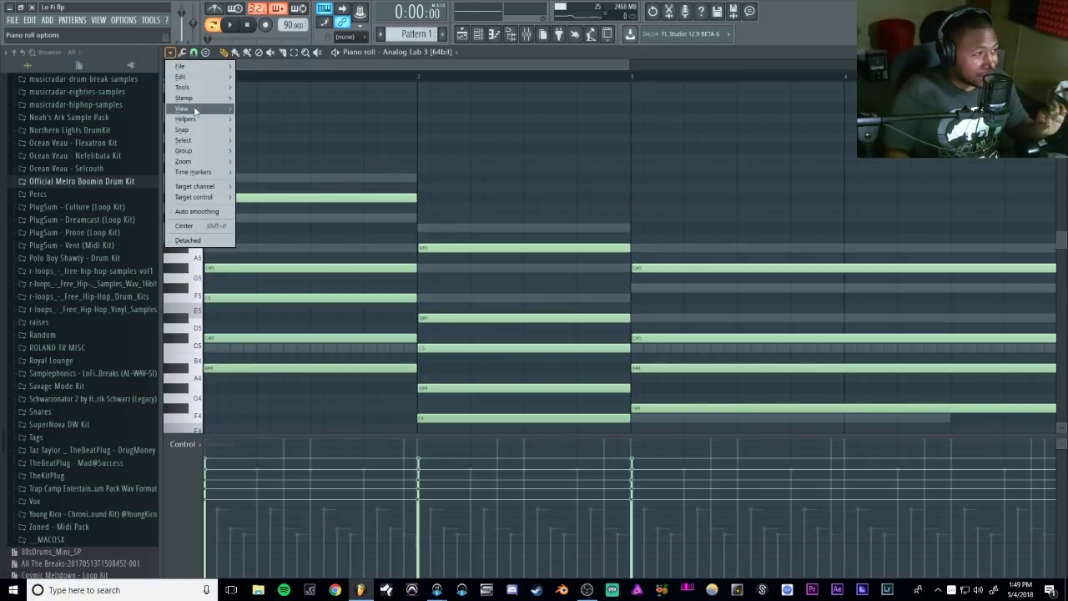
{"action": "mouse_move", "coordinate": [192, 118]}
{"action": "mouse_move", "coordinate": [257, 131]}
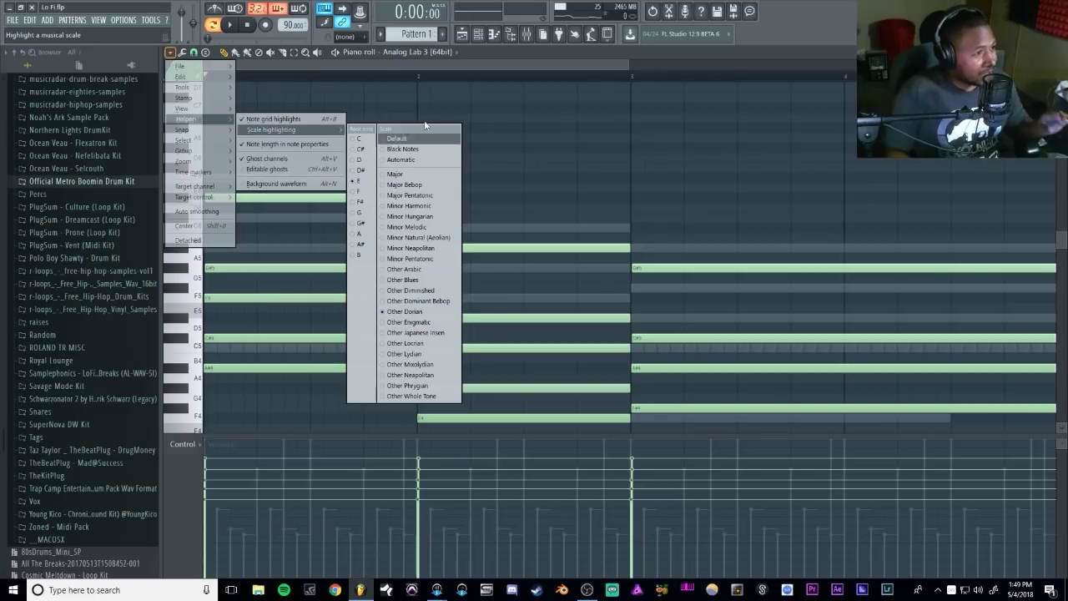
{"action": "left_click", "coordinate": [414, 75]}
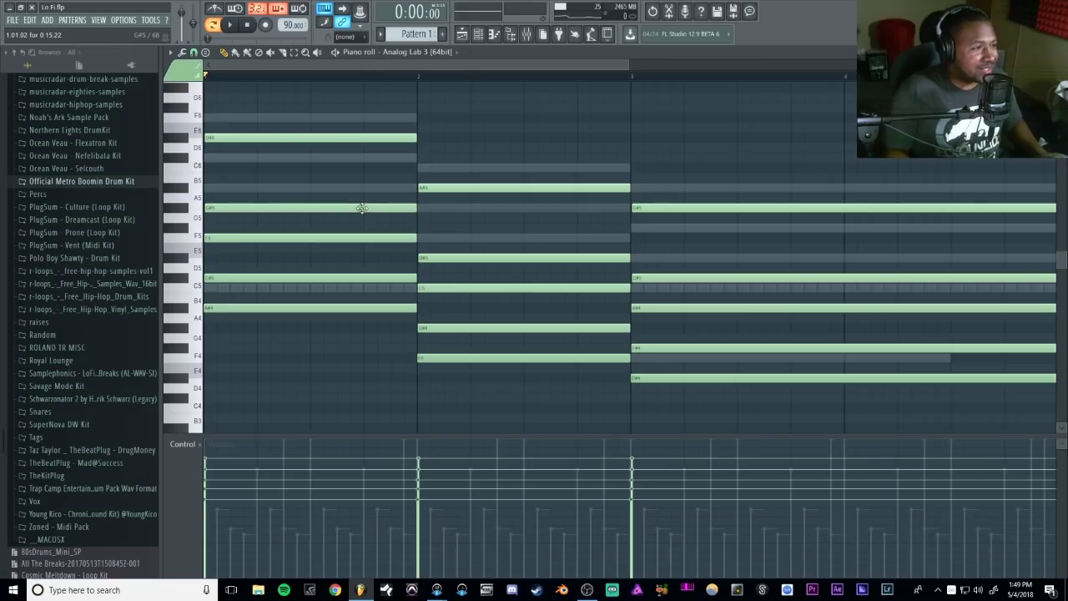
{"action": "scroll", "coordinate": [326, 235], "scroll_direction": "up", "scroll_amount": 2}
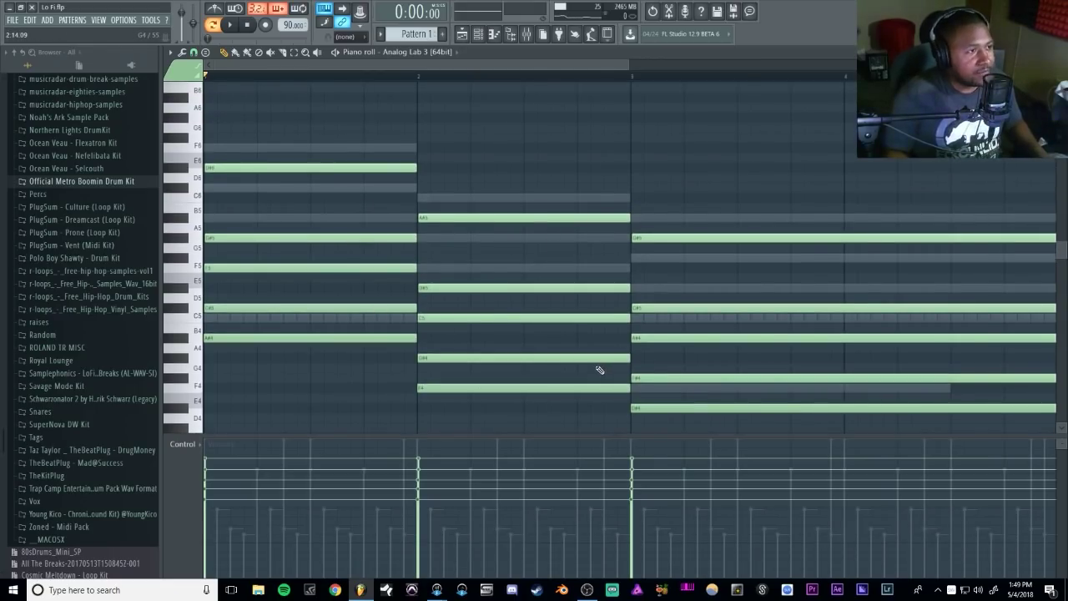
- Show the mixer and open the TAL Chorus LX effect on the Analog Lab 3 track, placing its window above the mixer
{"action": "left_click", "coordinate": [526, 33]}
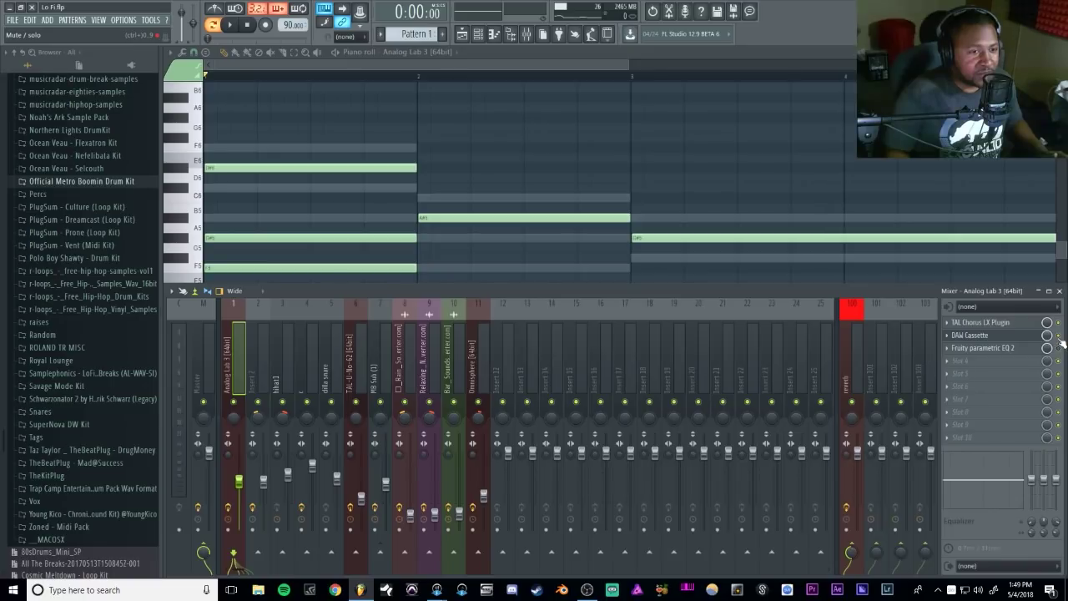
{"action": "left_click", "coordinate": [1019, 324]}
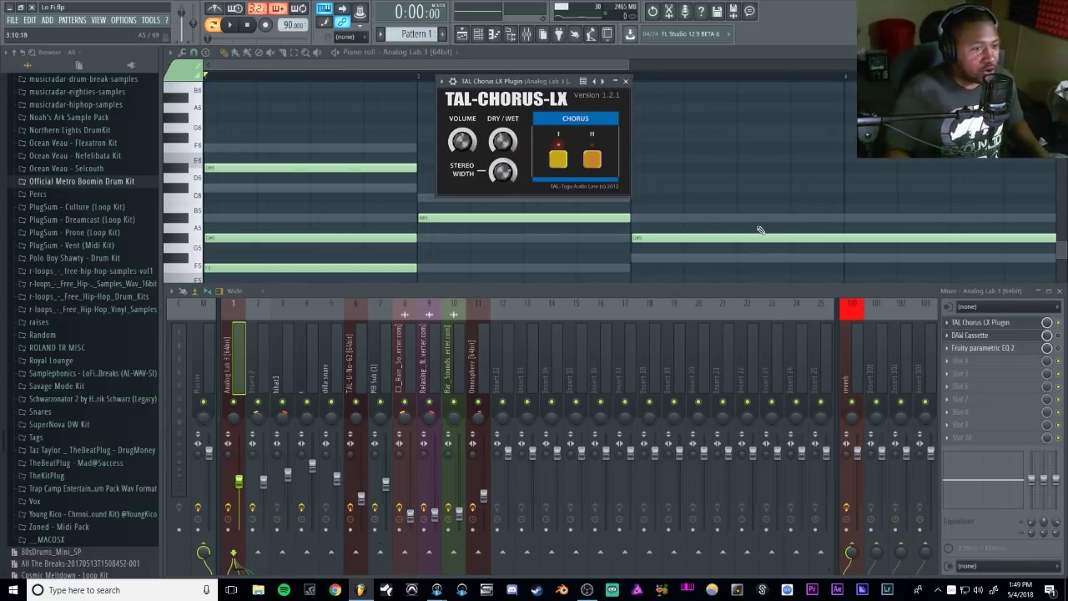
{"action": "left_click_drag", "start_coordinate": [530, 80], "coordinate": [511, 164]}
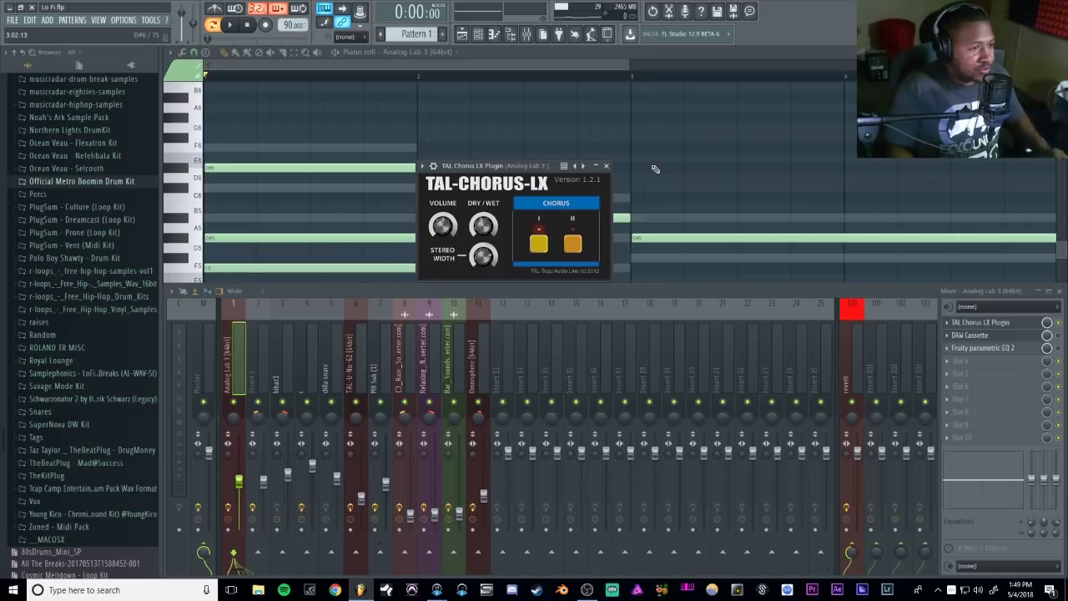
- Play the chords while comparing the sound with the TAL Chorus LX effect bypassed and enabled
{"action": "left_click", "coordinate": [232, 26]}
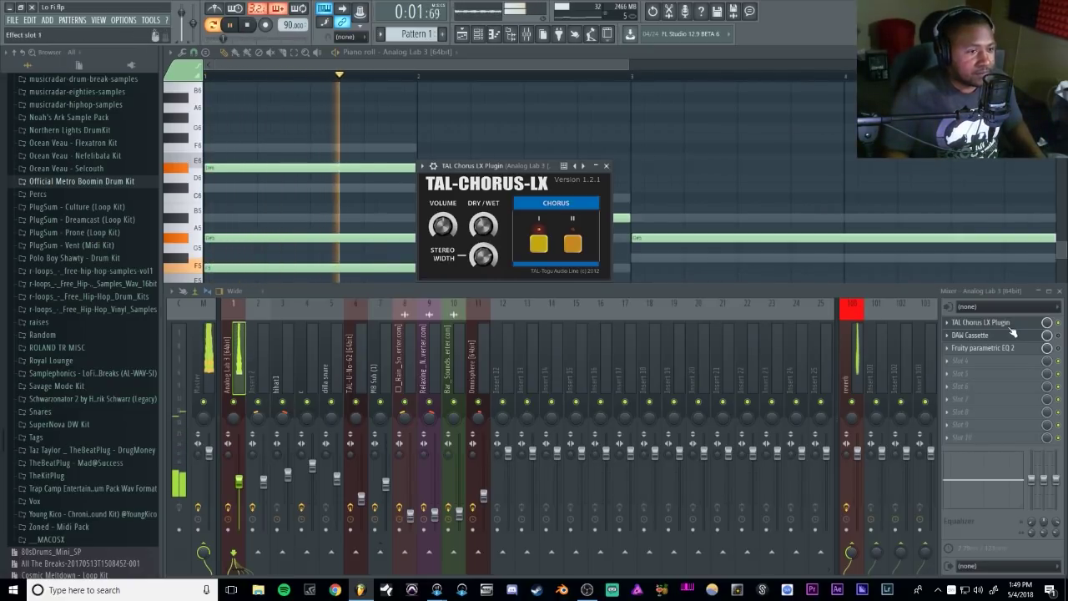
{"action": "left_click", "coordinate": [1059, 323]}
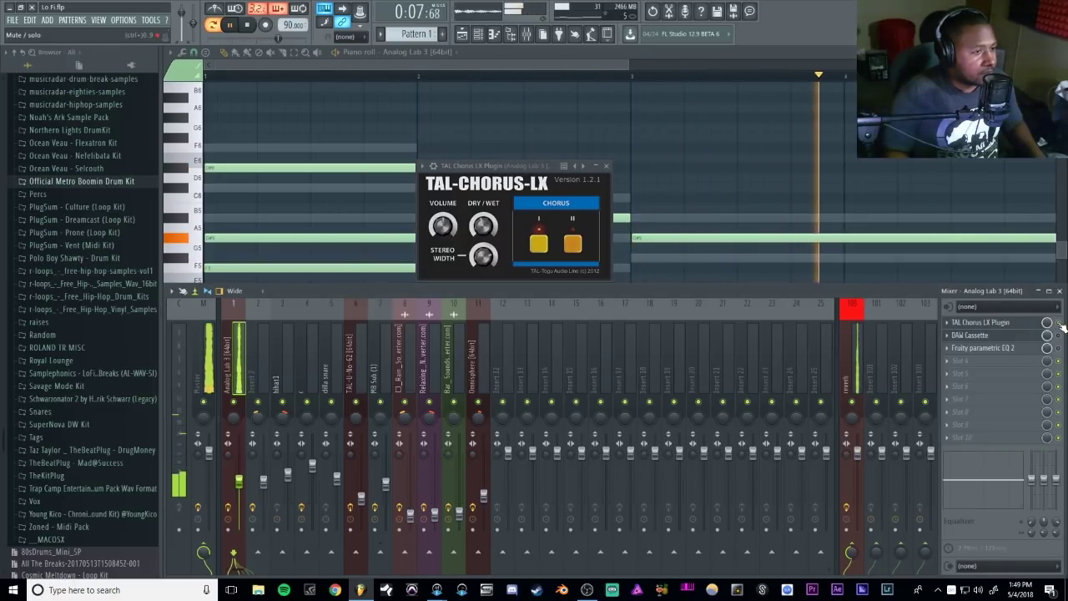
{"action": "key", "text": "space"}
{"action": "key", "text": "space"}
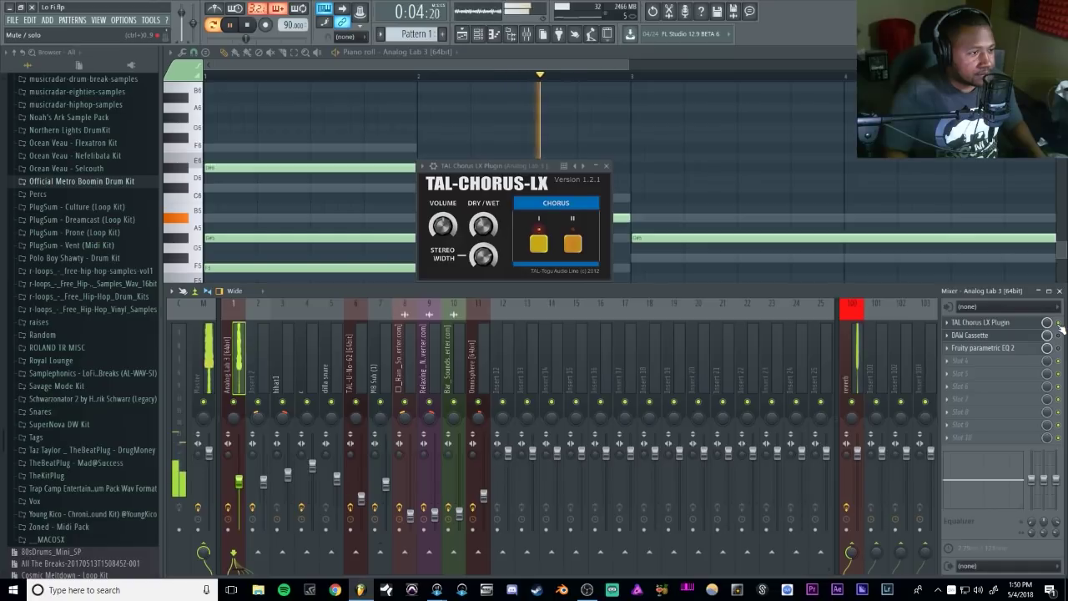
{"action": "key", "text": "space"}
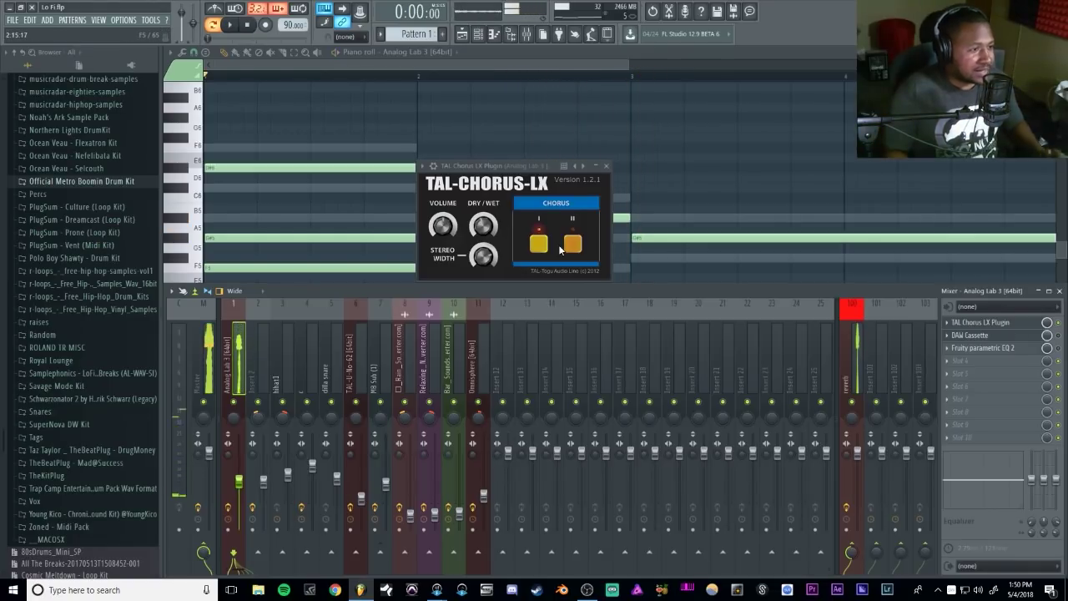
- Try chorus II in TAL Chorus LX during playback, and switch it back off
{"action": "left_click", "coordinate": [571, 243]}
{"action": "key", "text": "space"}
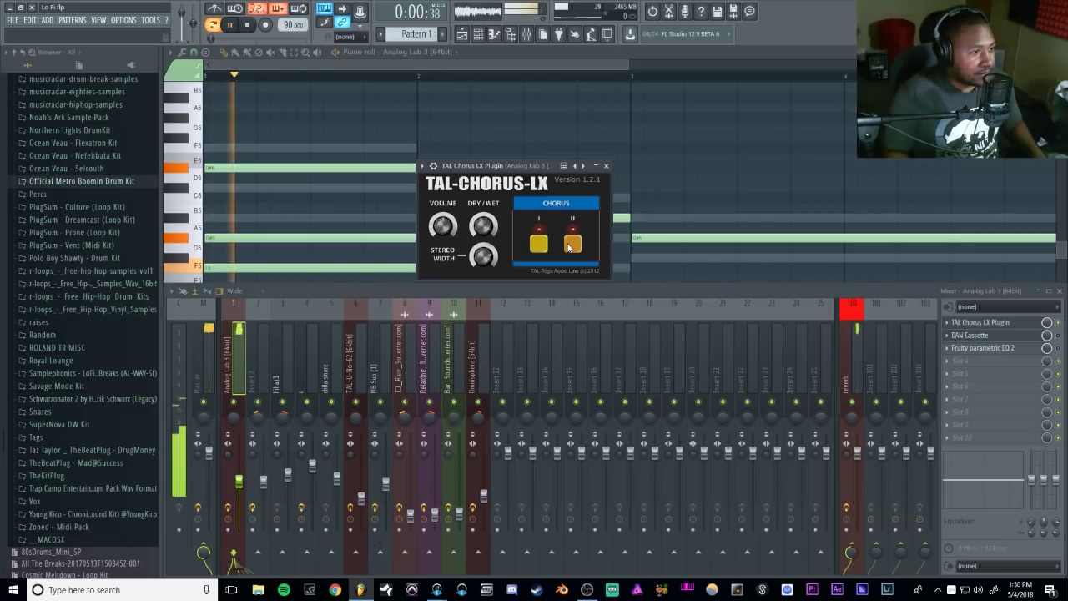
{"action": "key", "text": "space"}
{"action": "left_click", "coordinate": [569, 247]}
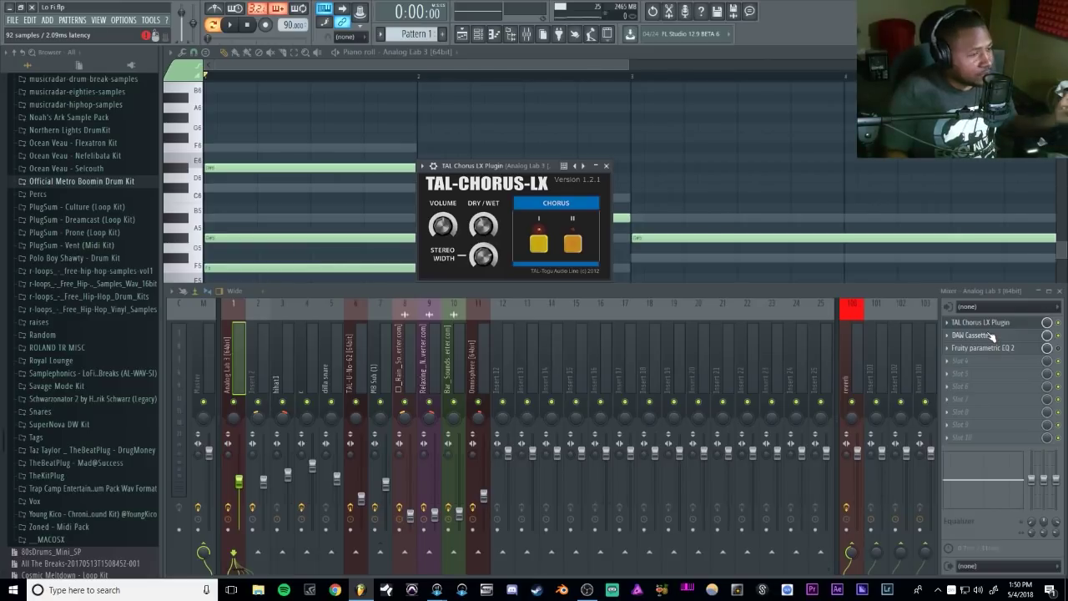
- Open the DAW Cassette effect on the Analog Lab 3 track and listen to the chords through it
{"action": "left_click", "coordinate": [993, 336]}
{"action": "left_click_drag", "start_coordinate": [430, 221], "coordinate": [488, 109]}
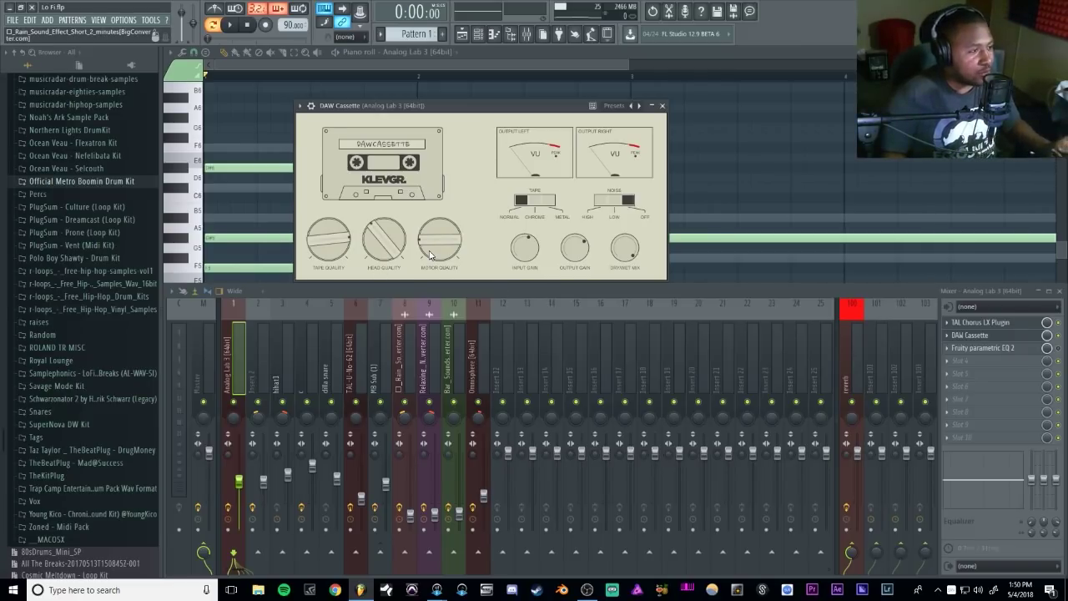
{"action": "key", "text": "space"}
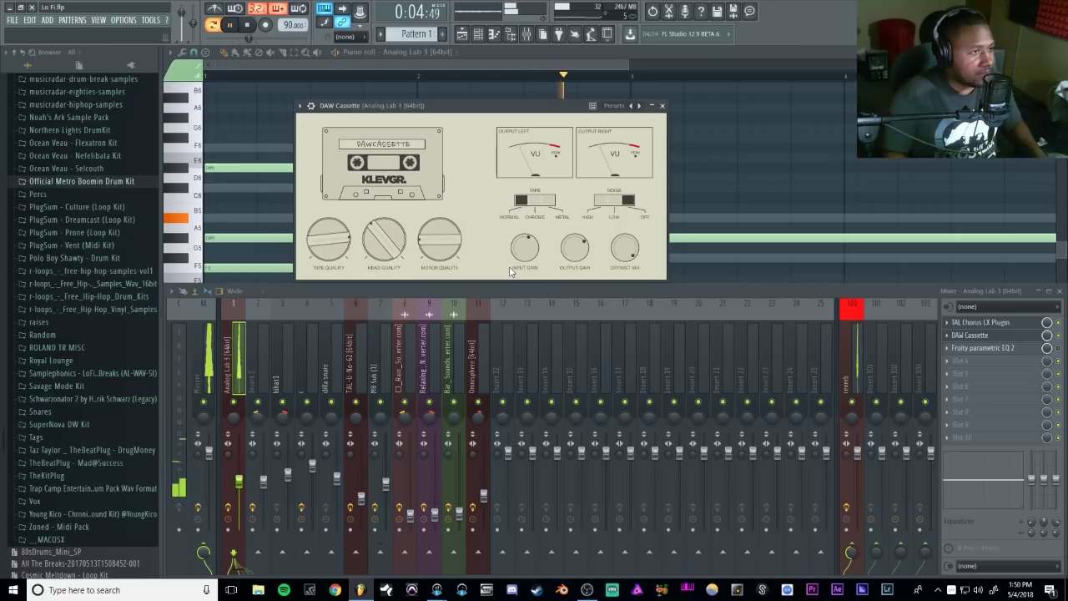
{"action": "key", "text": "space"}
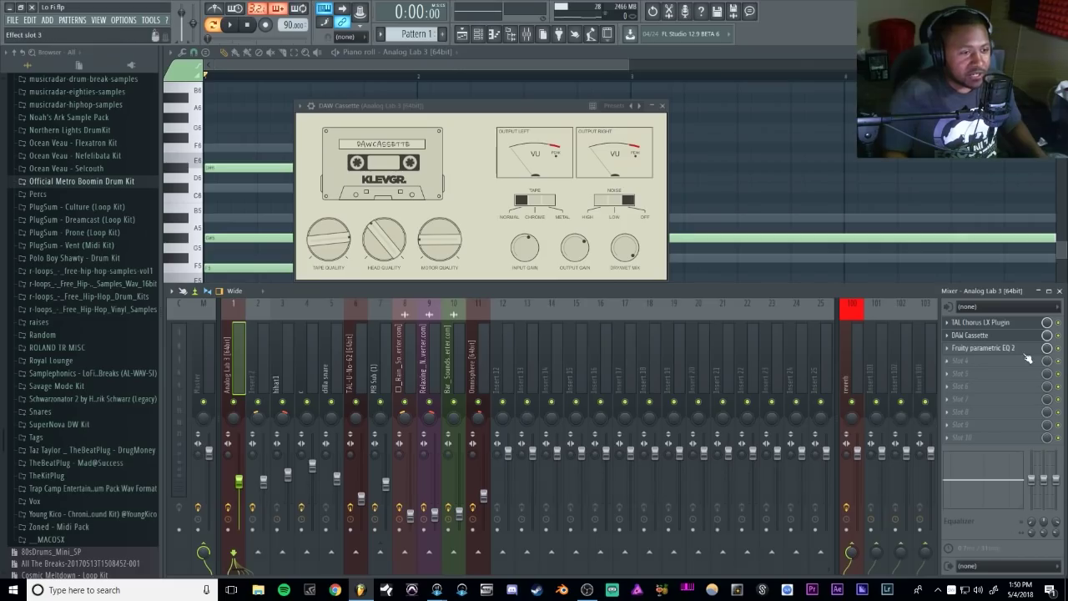
- Listen to the chords with Fruity parametric EQ 2 open to inspect its curve, and close the EQ and TAL Chorus LX windows
{"action": "left_click", "coordinate": [1028, 349]}
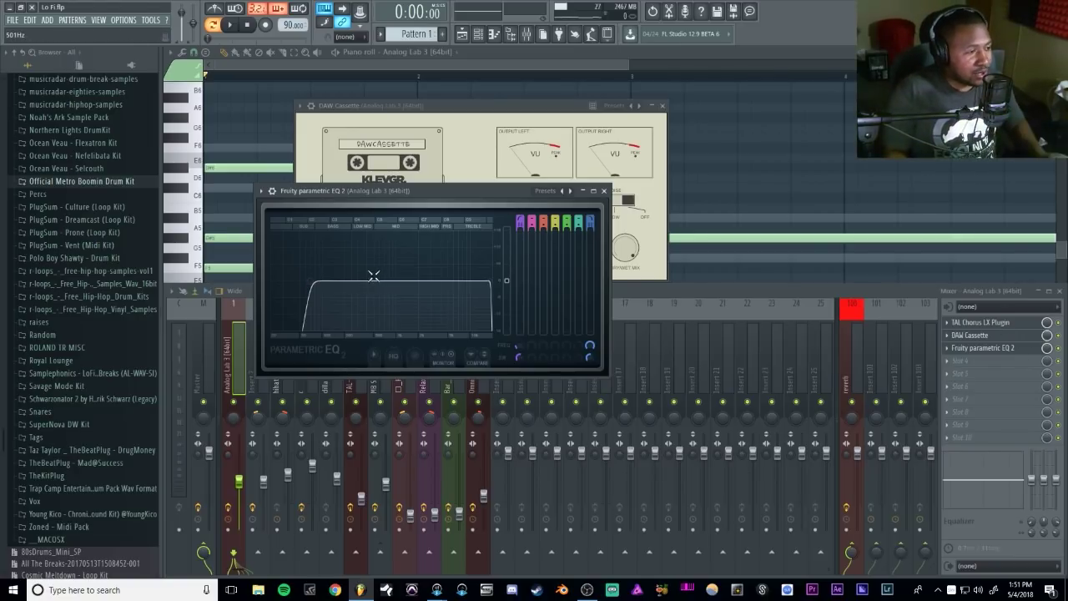
{"action": "key", "text": "space"}
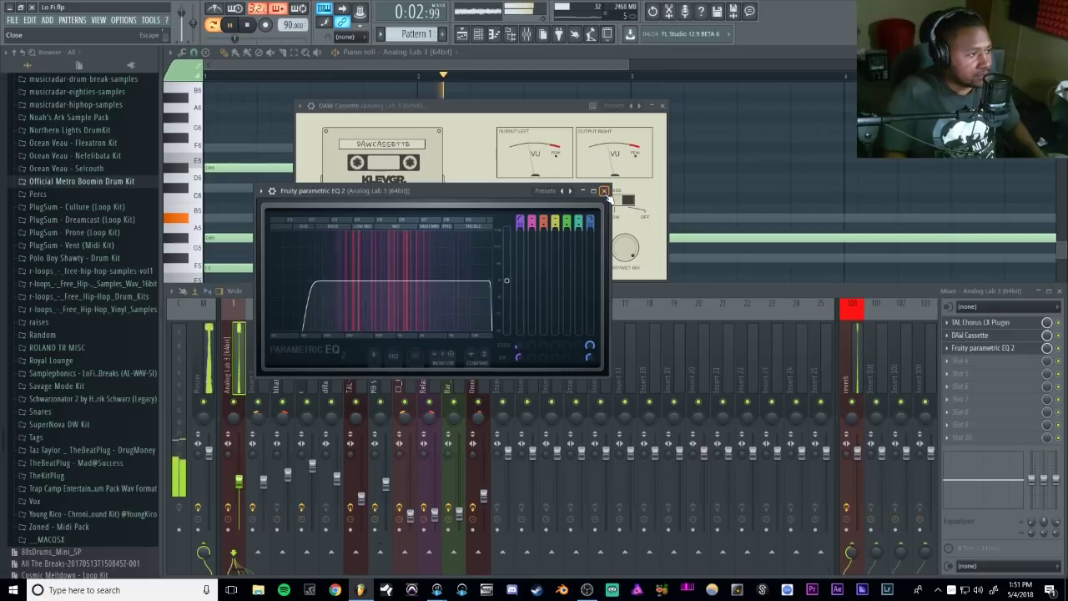
{"action": "key", "text": "space"}
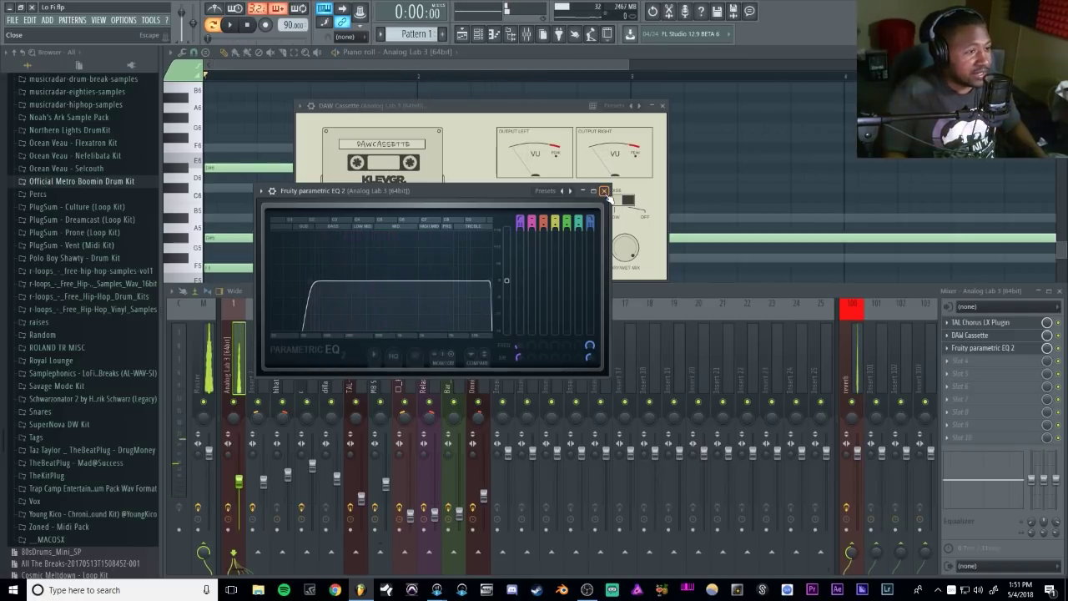
{"action": "left_click", "coordinate": [604, 192]}
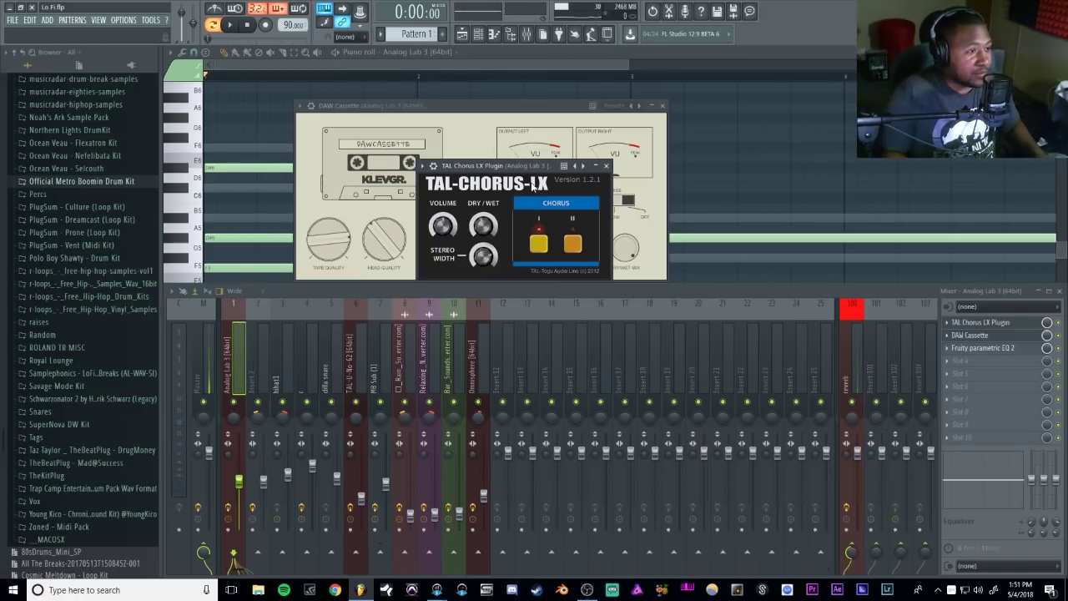
{"action": "mouse_move", "coordinate": [528, 176]}
{"action": "left_mouse_down"}
{"action": "mouse_move", "coordinate": [526, 158]}
{"action": "mouse_move", "coordinate": [525, 172]}
{"action": "left_mouse_up"}
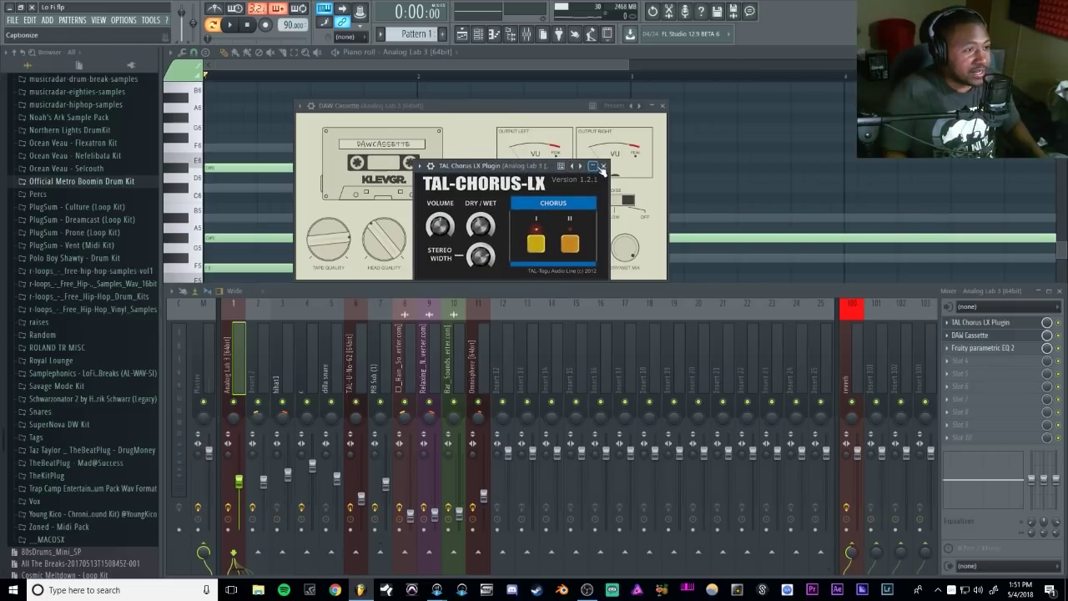
{"action": "left_click", "coordinate": [598, 167]}
- Solo the Drum_Break16(86BPM) channel in the channel rack and open its sampler settings, with the window moved above the mixer
{"action": "left_click", "coordinate": [479, 36]}
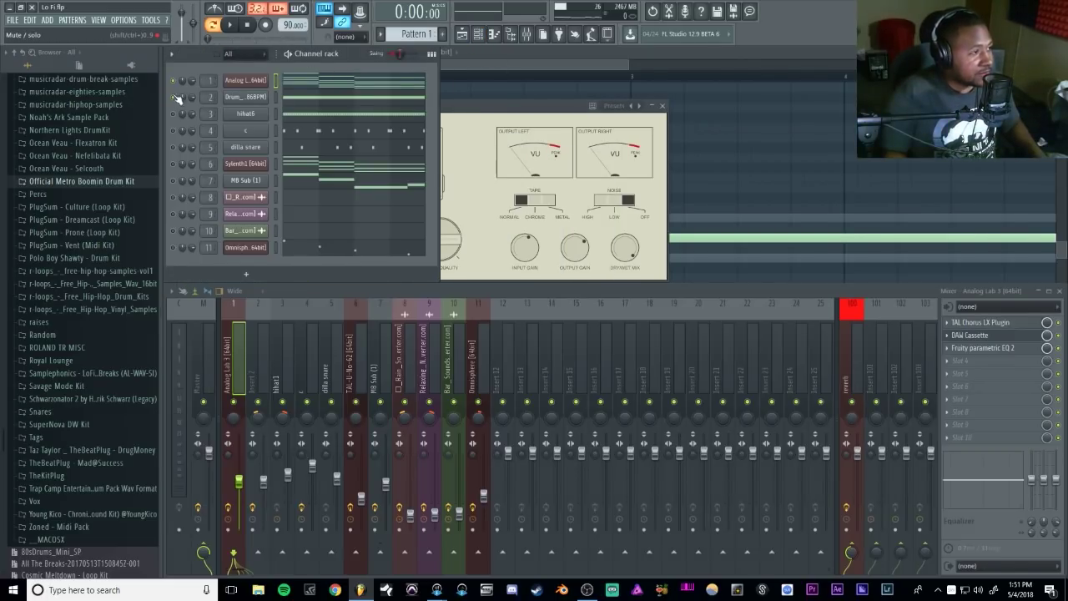
{"action": "left_click", "coordinate": [262, 98]}
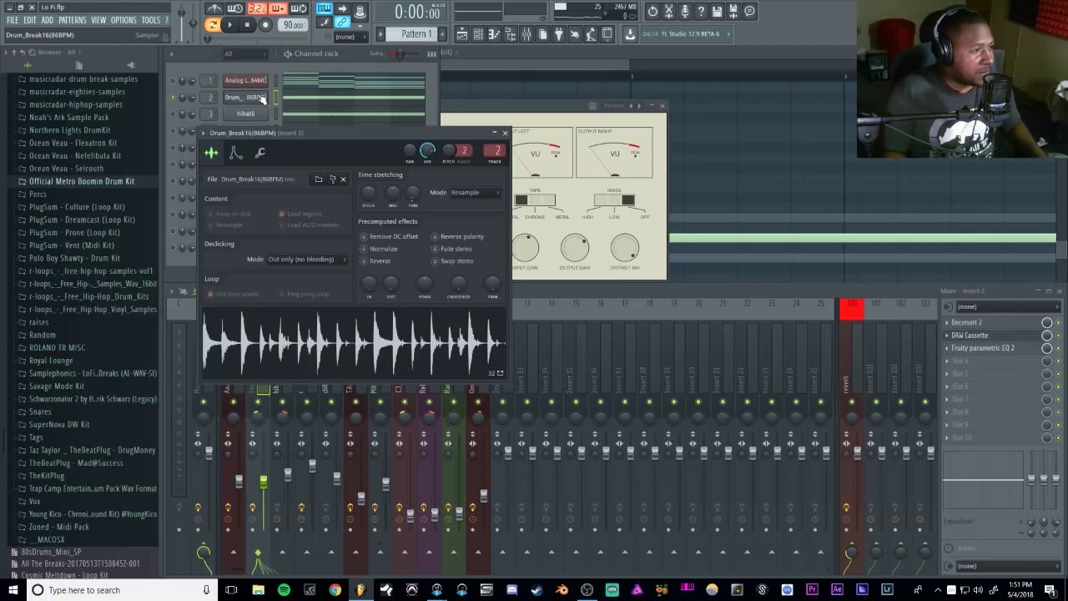
{"action": "left_click_drag", "start_coordinate": [405, 132], "coordinate": [548, 59]}
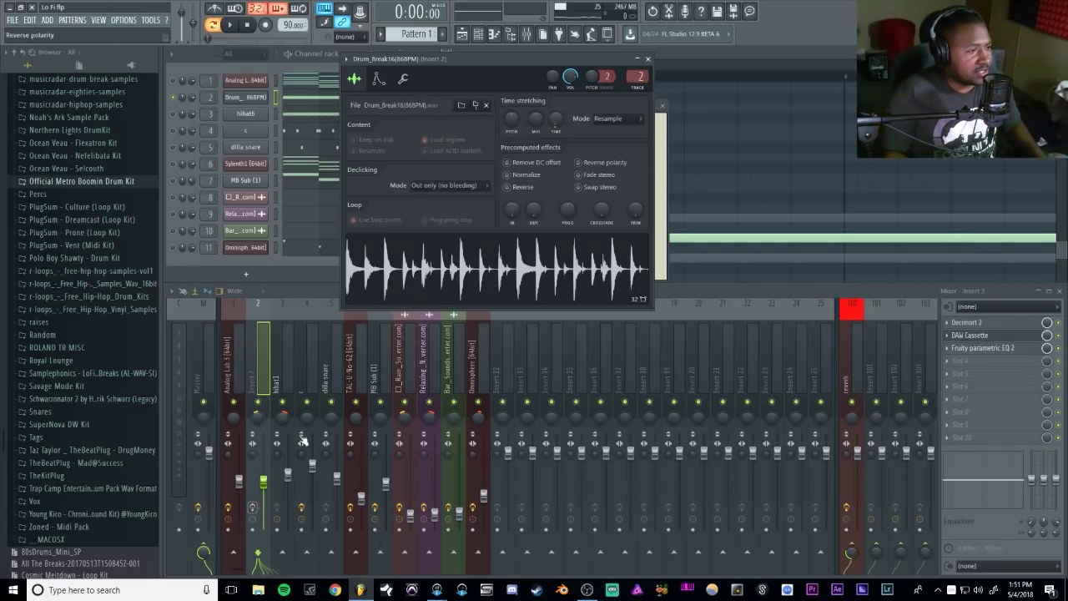
- Play the drum break on its own and view the sampler's time-stretch length options without changing them
{"action": "key", "text": "space"}
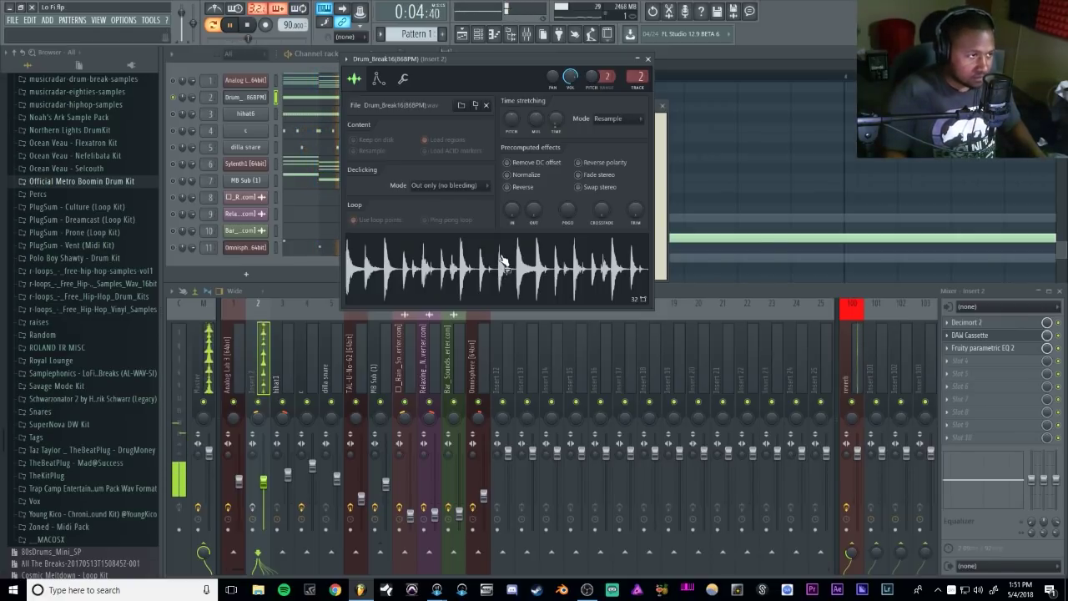
{"action": "key", "text": "space"}
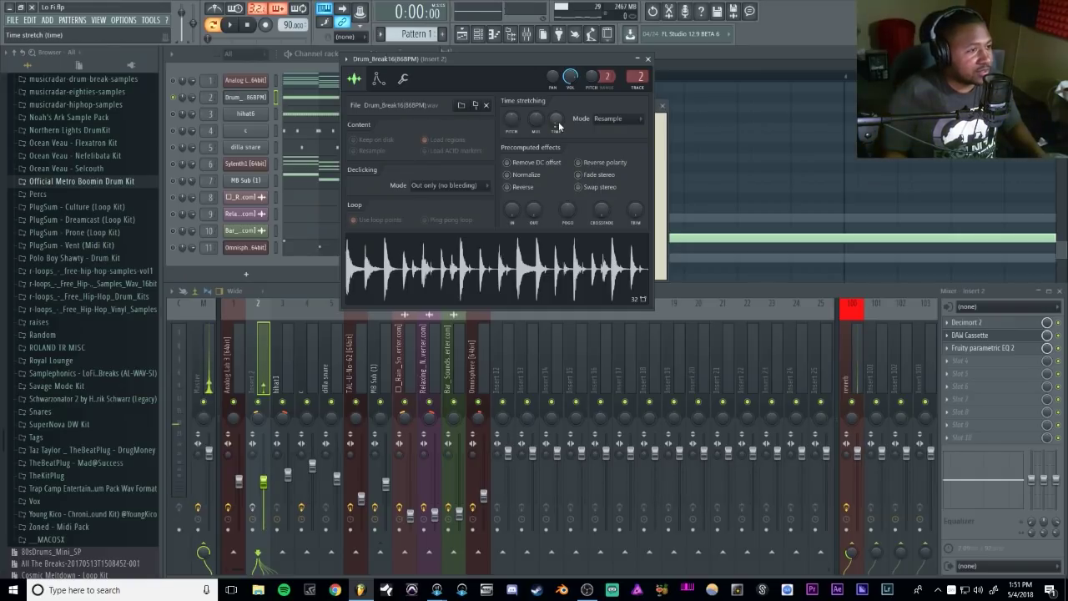
{"action": "right_click", "coordinate": [558, 126]}
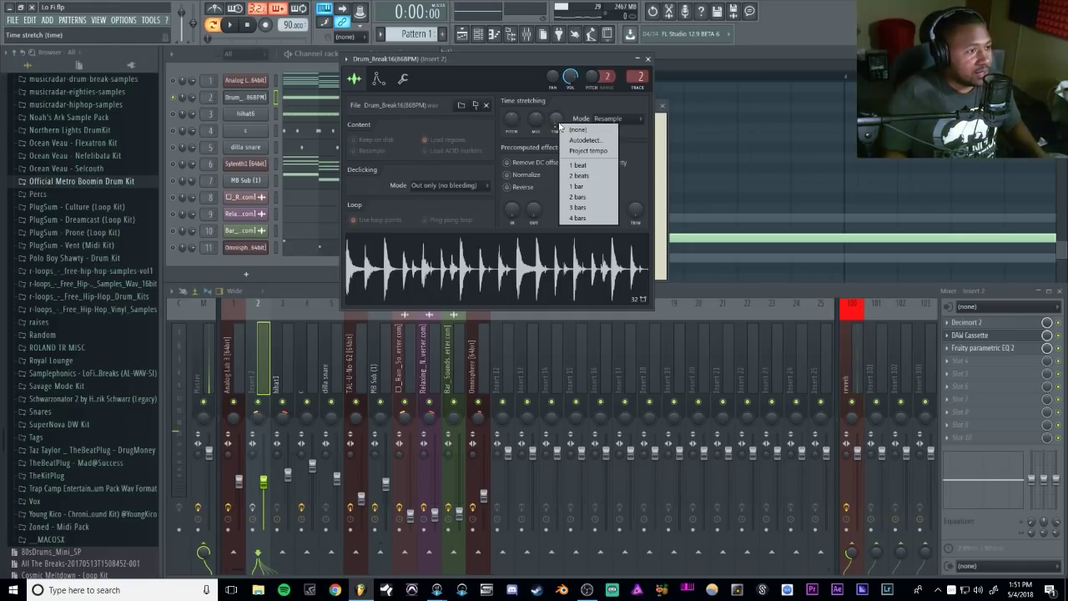
{"action": "left_click", "coordinate": [512, 70]}
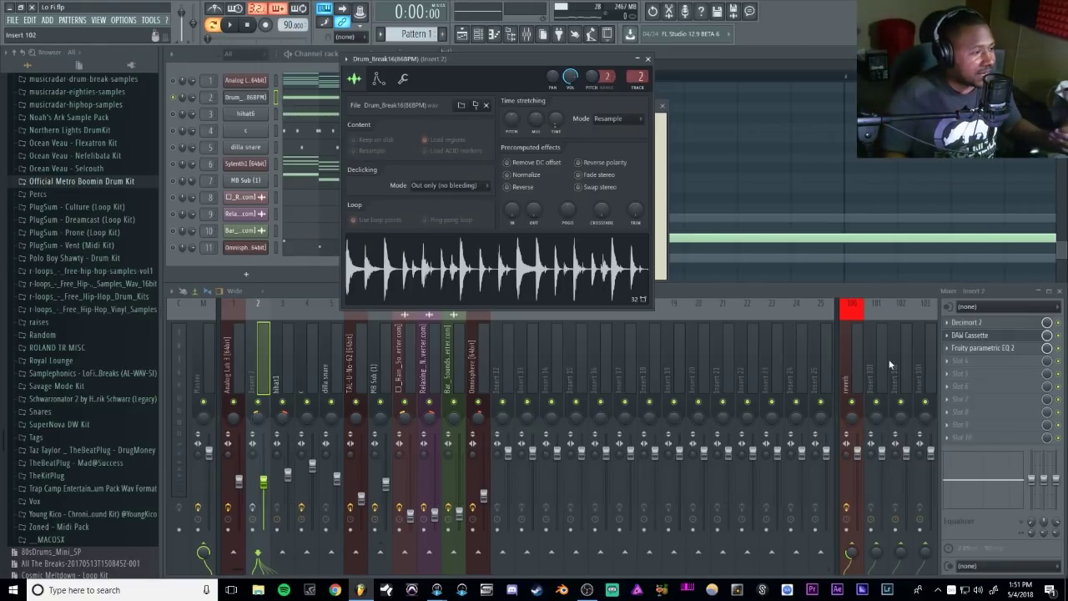
- Open Decimort 2 on the drum break's mixer track, retry its licence authorization and check the plugin's status in the Splice app
{"action": "left_click", "coordinate": [1063, 342]}
{"action": "left_click", "coordinate": [1017, 326]}
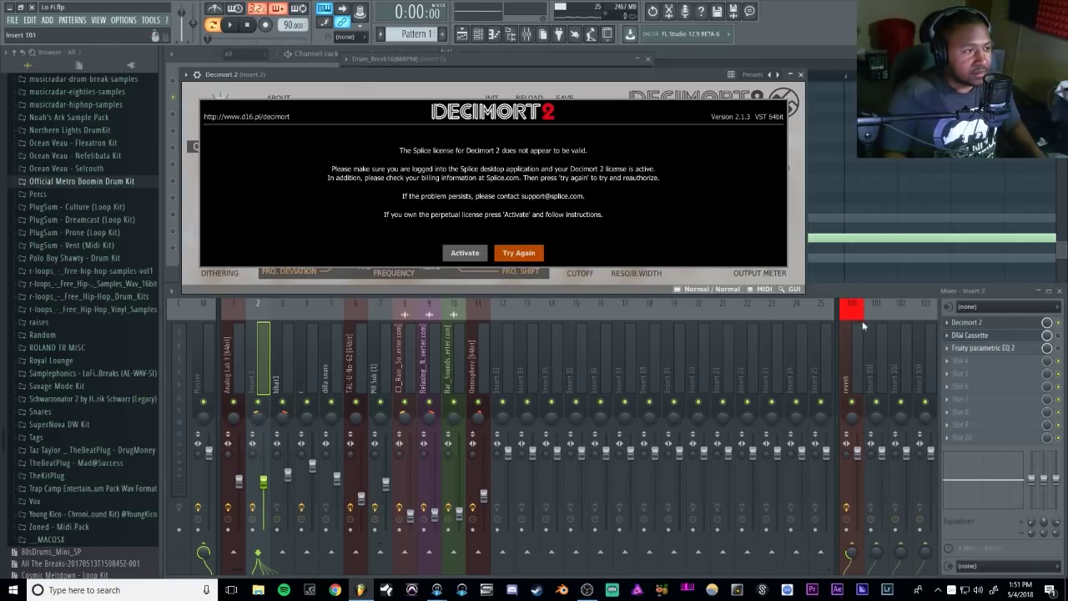
{"action": "left_click", "coordinate": [508, 255]}
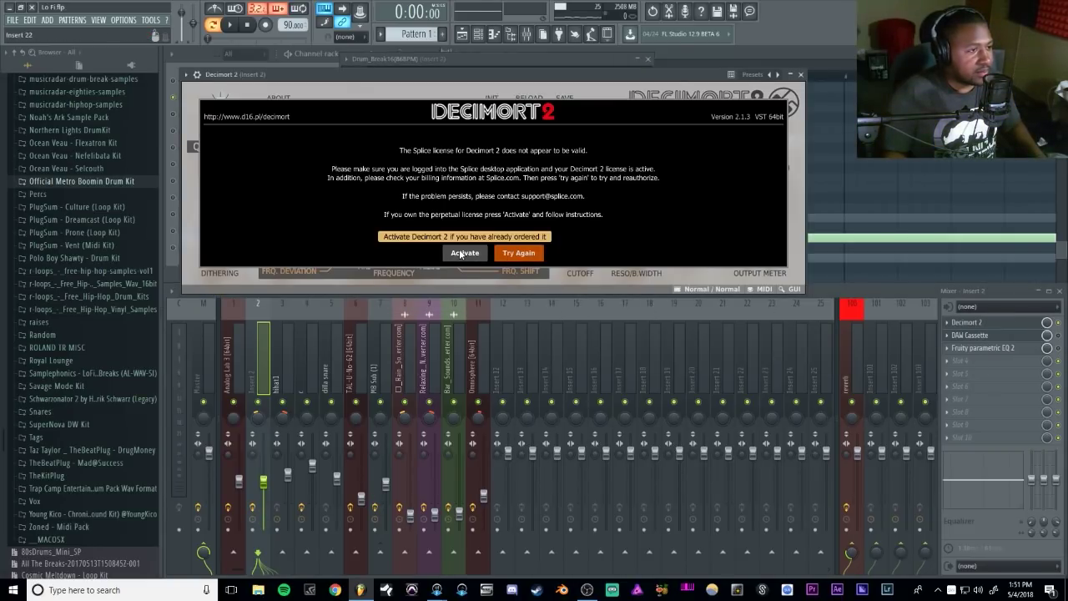
{"action": "left_click", "coordinate": [939, 591]}
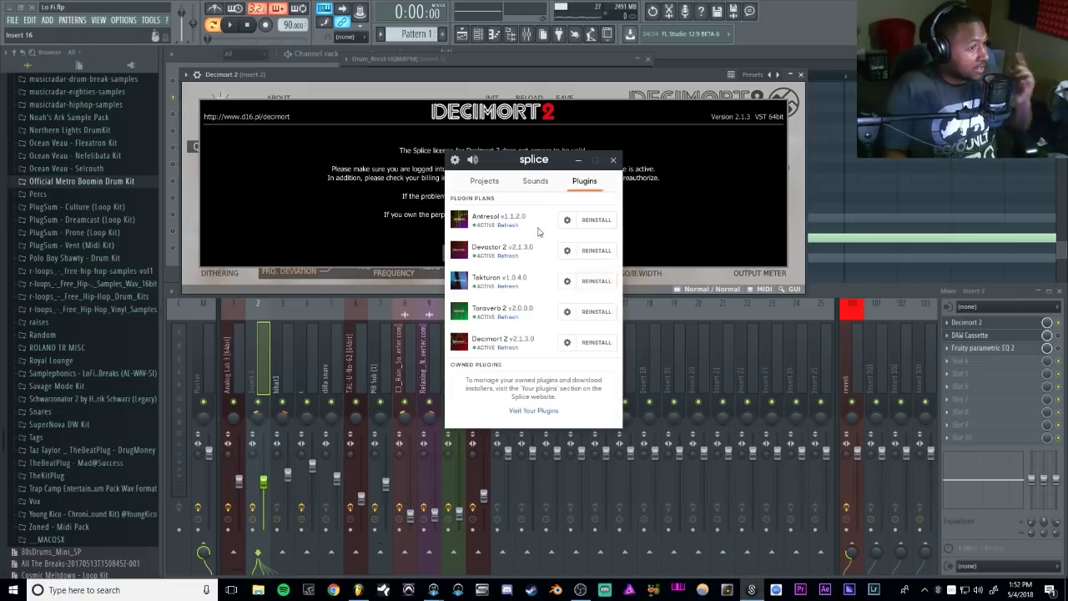
{"action": "left_click", "coordinate": [614, 159]}
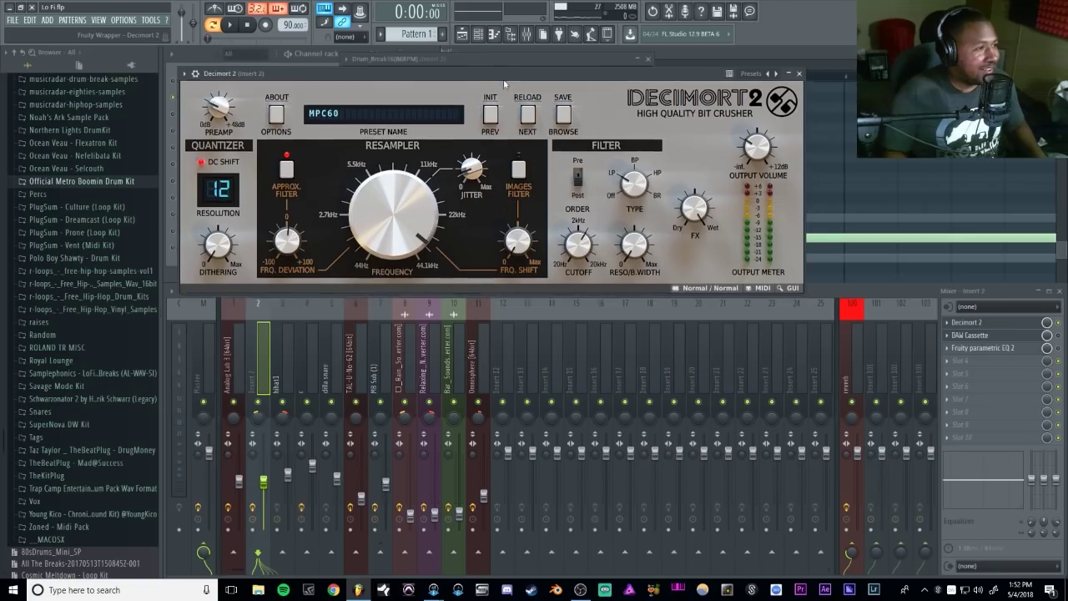
- Listen to the drum break through Decimort 2's MPC60 preset and set the plugin's offline quality to Ultra
{"action": "mouse_move", "coordinate": [509, 87]}
{"action": "left_mouse_down"}
{"action": "mouse_move", "coordinate": [494, 66]}
{"action": "mouse_move", "coordinate": [516, 67]}
{"action": "left_mouse_up"}
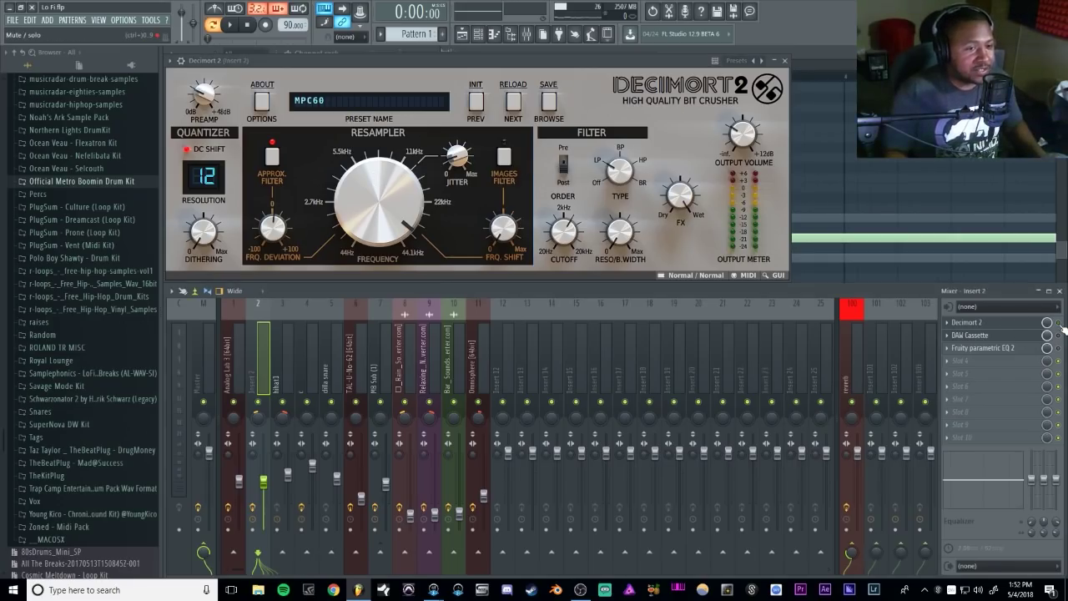
{"action": "key", "text": "space"}
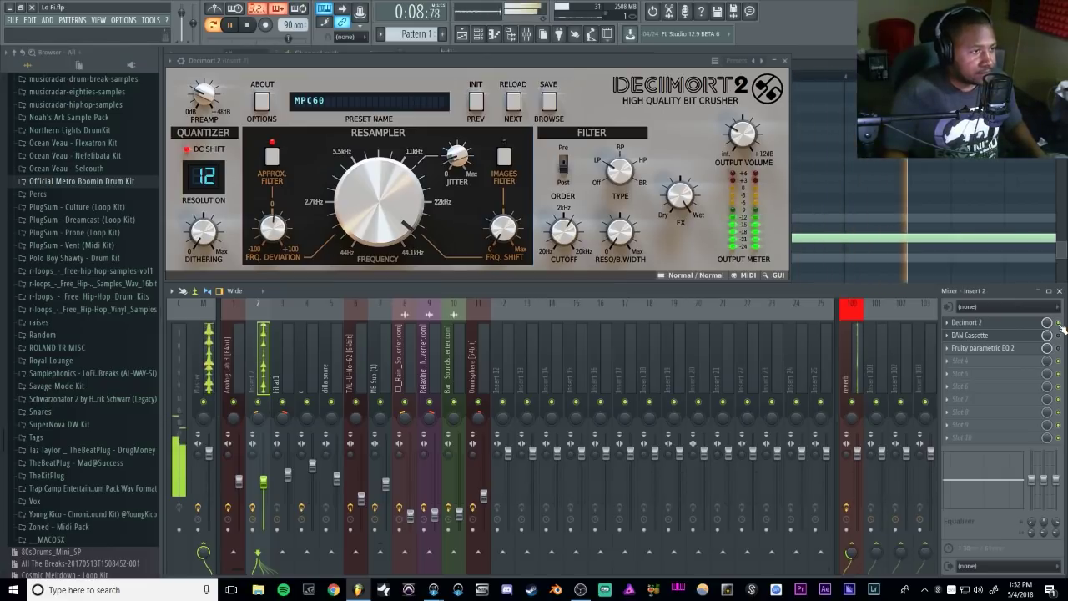
{"action": "key", "text": "space"}
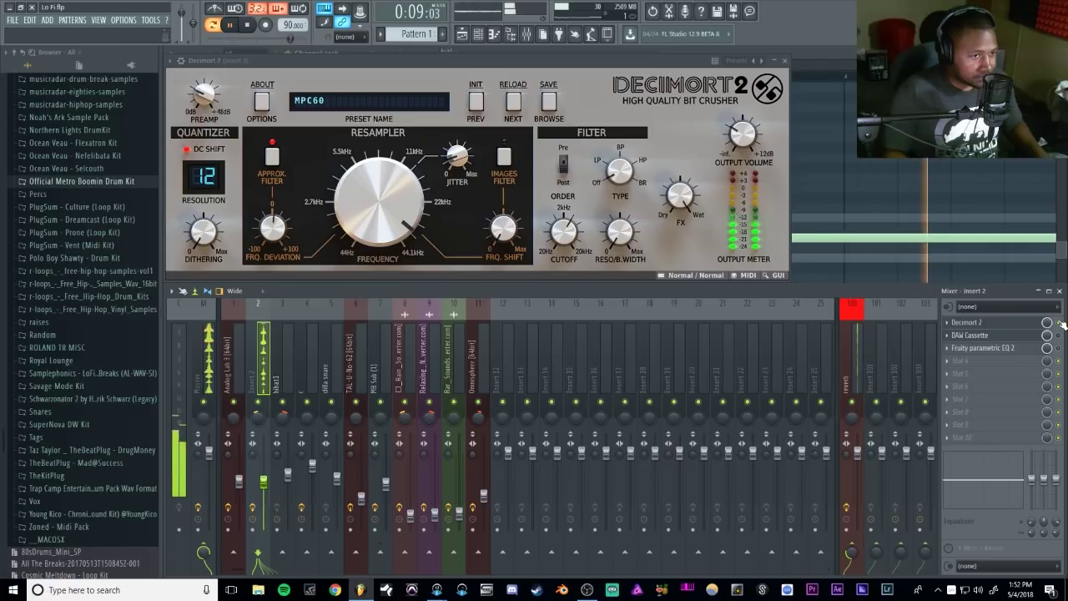
{"action": "key", "text": "space"}
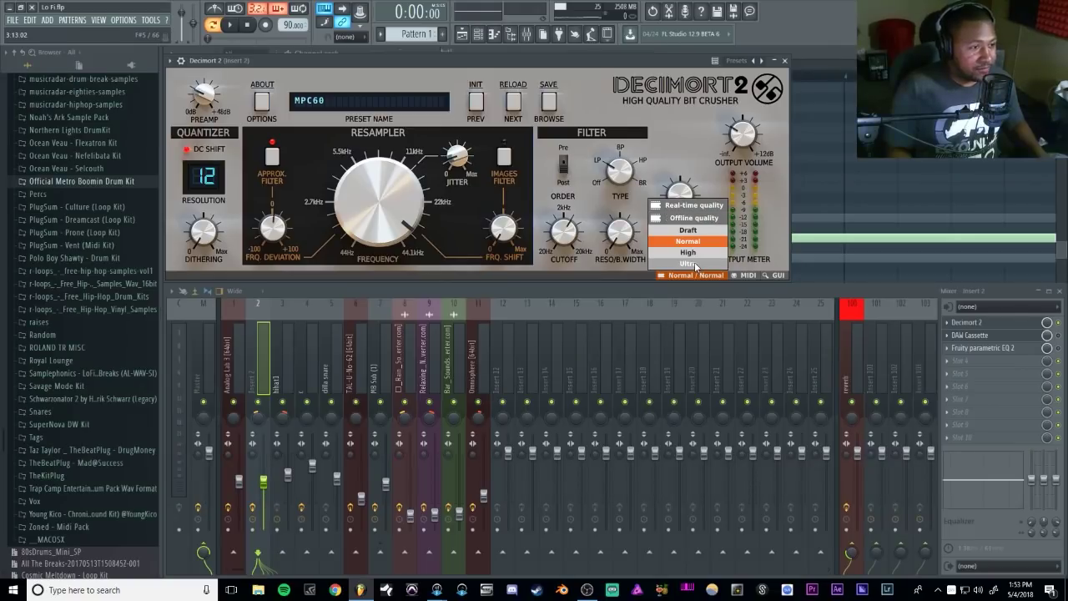
{"action": "left_click", "coordinate": [701, 261]}
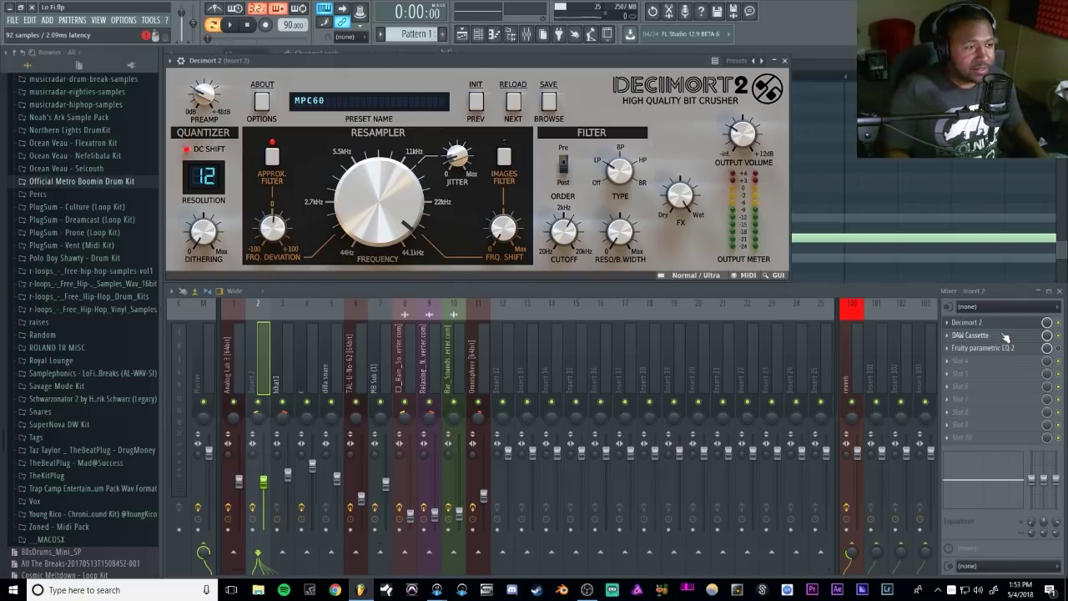
- Listen to the drum break through DAW Cassette, and again with its Fruity parametric EQ 2 curve open
{"action": "left_click", "coordinate": [1004, 335]}
{"action": "left_click_drag", "start_coordinate": [517, 212], "coordinate": [536, 133]}
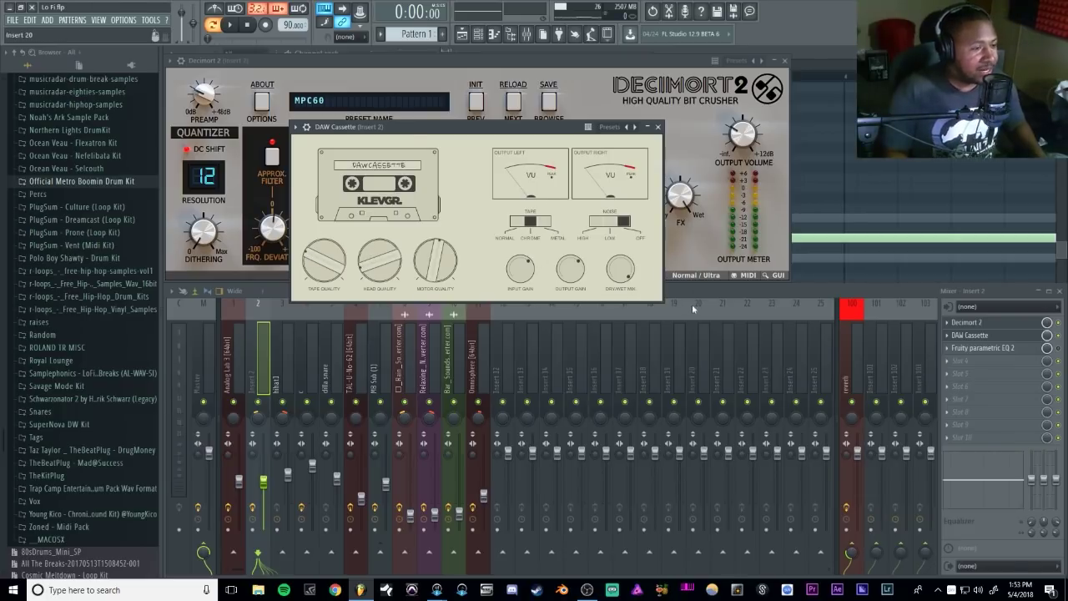
{"action": "key", "text": "space"}
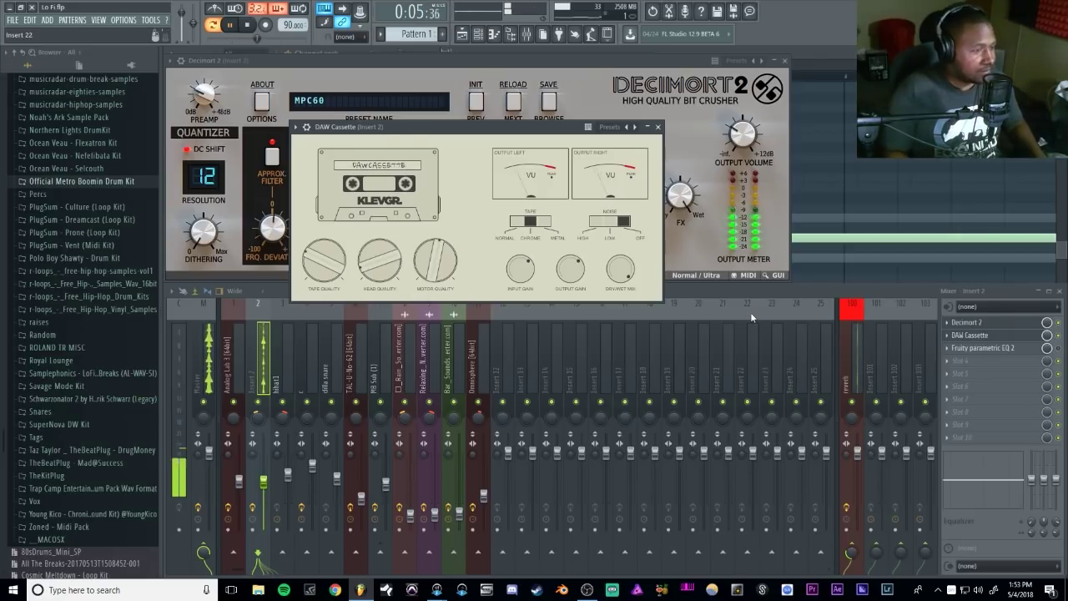
{"action": "key", "text": "space"}
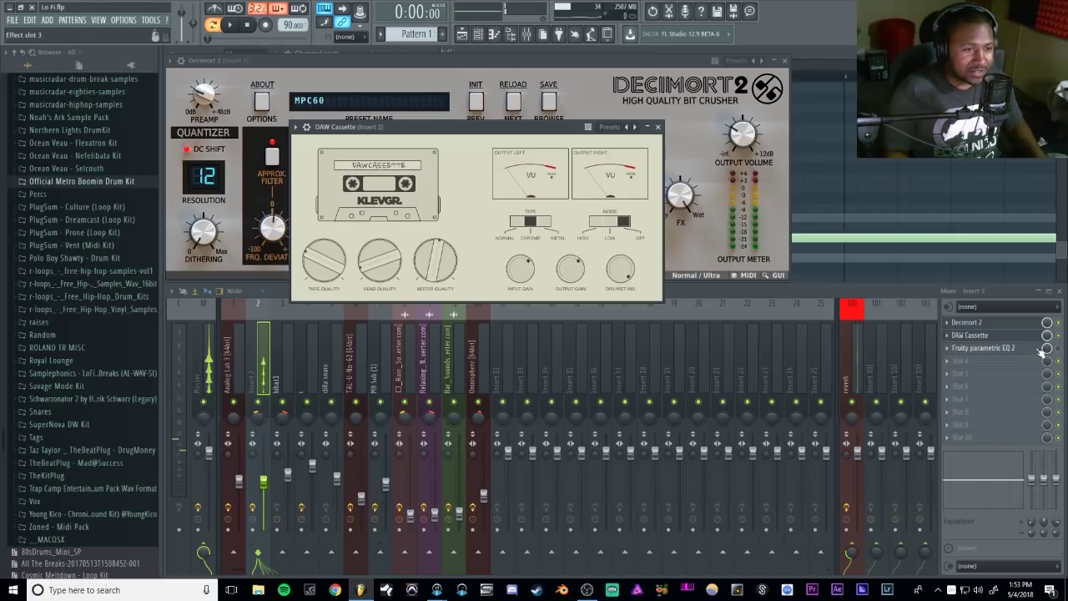
{"action": "left_click", "coordinate": [984, 348]}
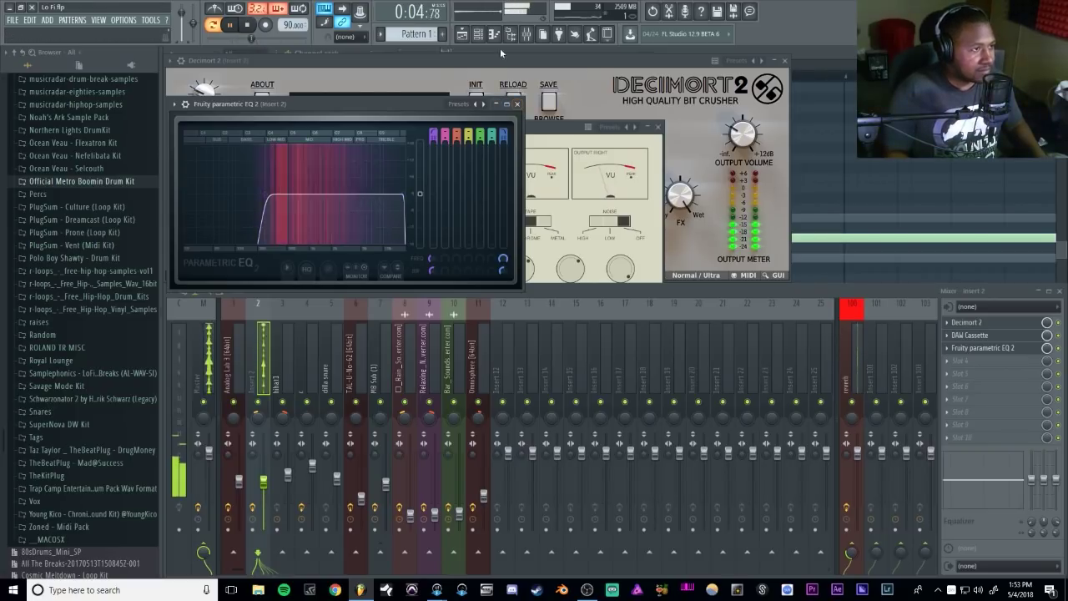
{"action": "key", "text": "space"}
- Bring up the channel rack and play the drum break together with the Analog Lab 3 chords
{"action": "key", "text": "F6"}
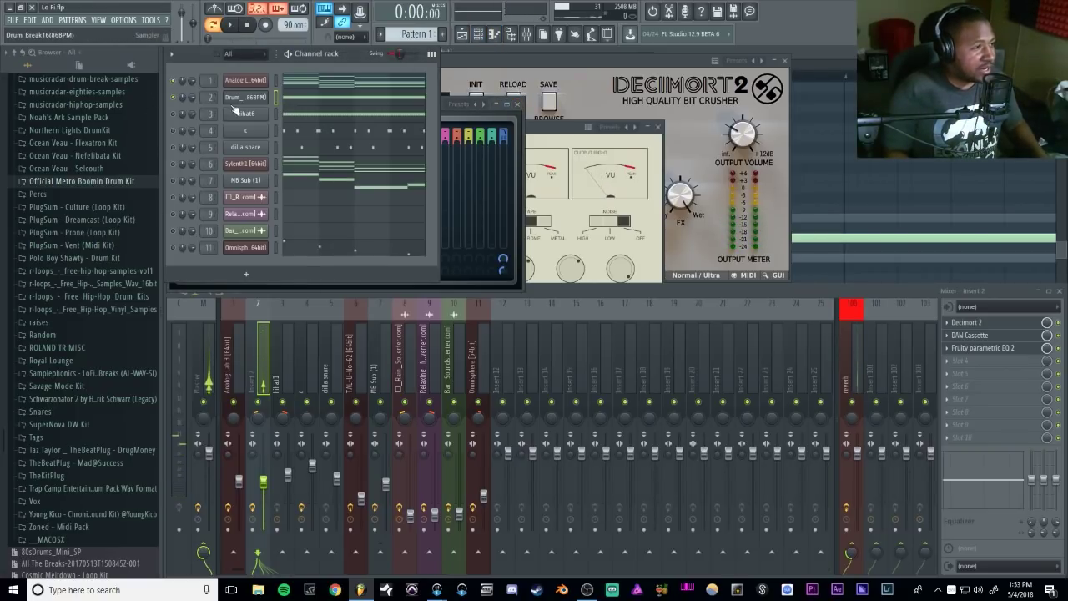
{"action": "key", "text": "space"}
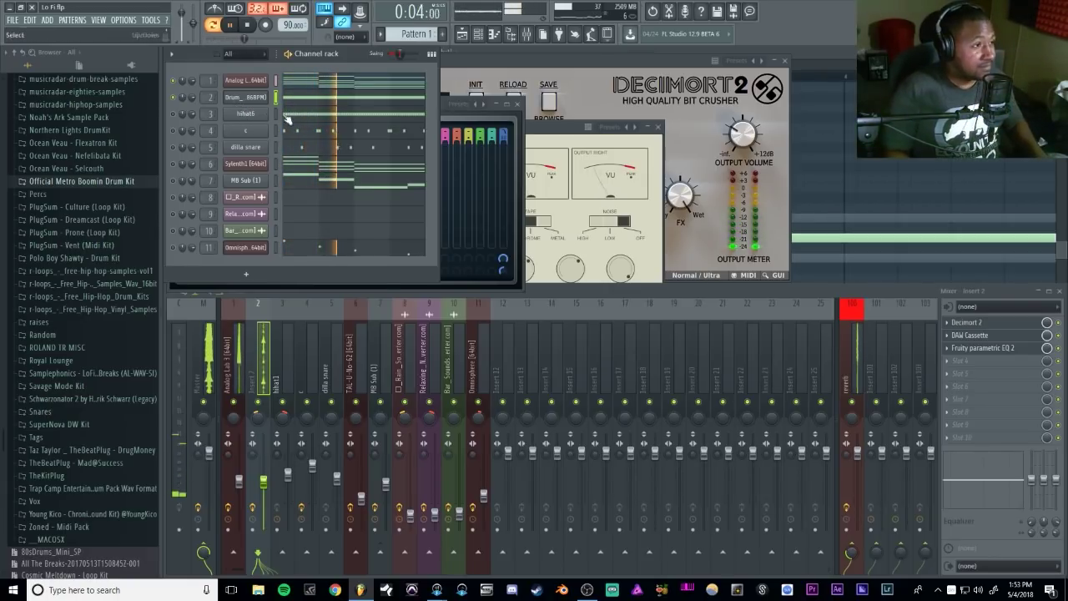
{"action": "key", "text": "space"}
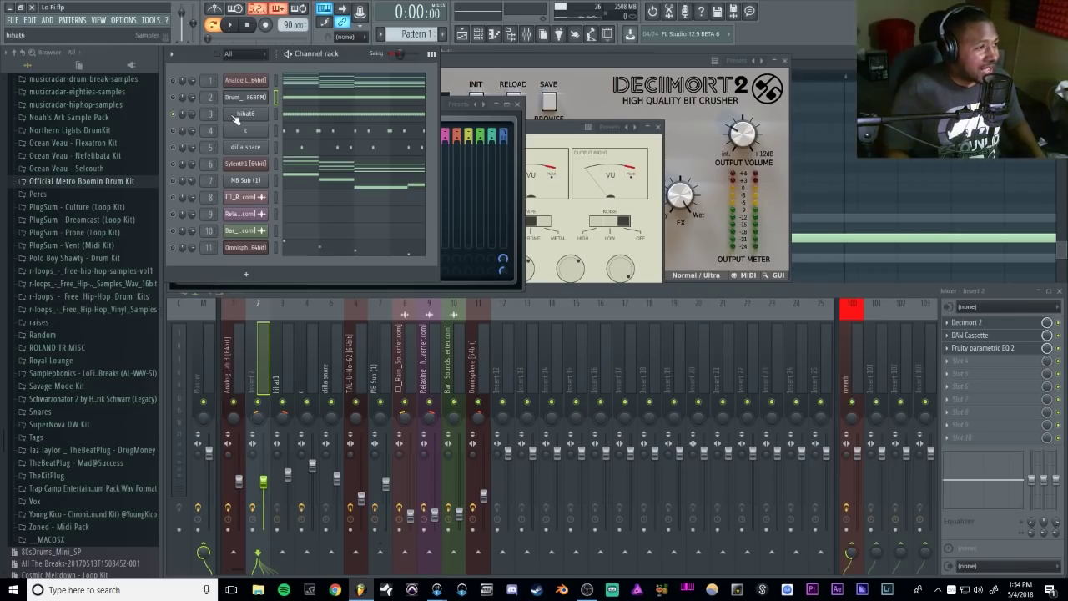
- View the hihat6 channel's sampler settings and its notes and velocities in the piano roll, and return to the channel rack
{"action": "left_click", "coordinate": [250, 116]}
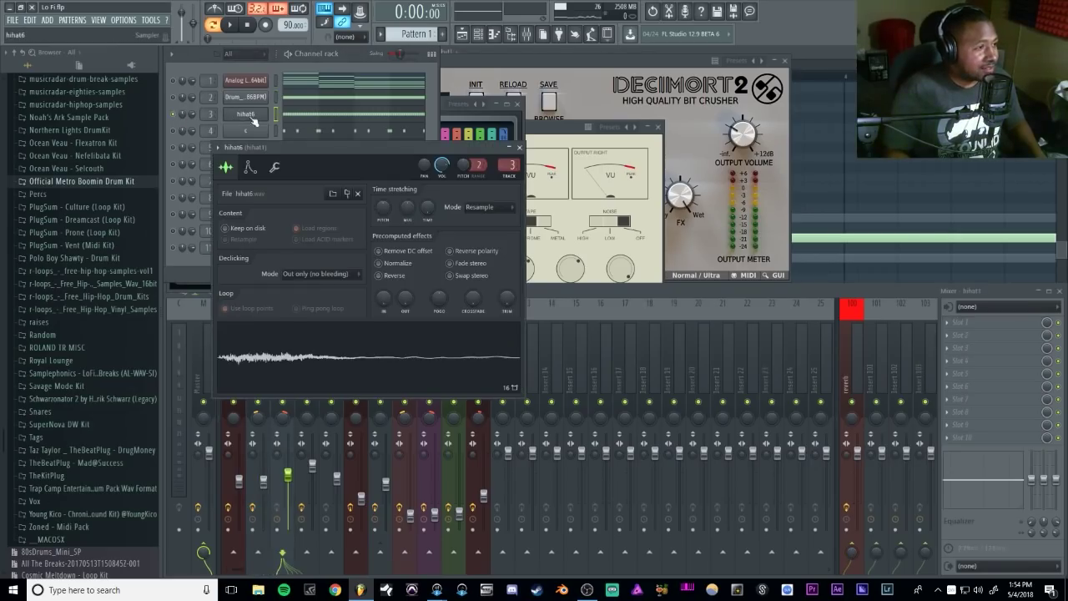
{"action": "left_click", "coordinate": [305, 118]}
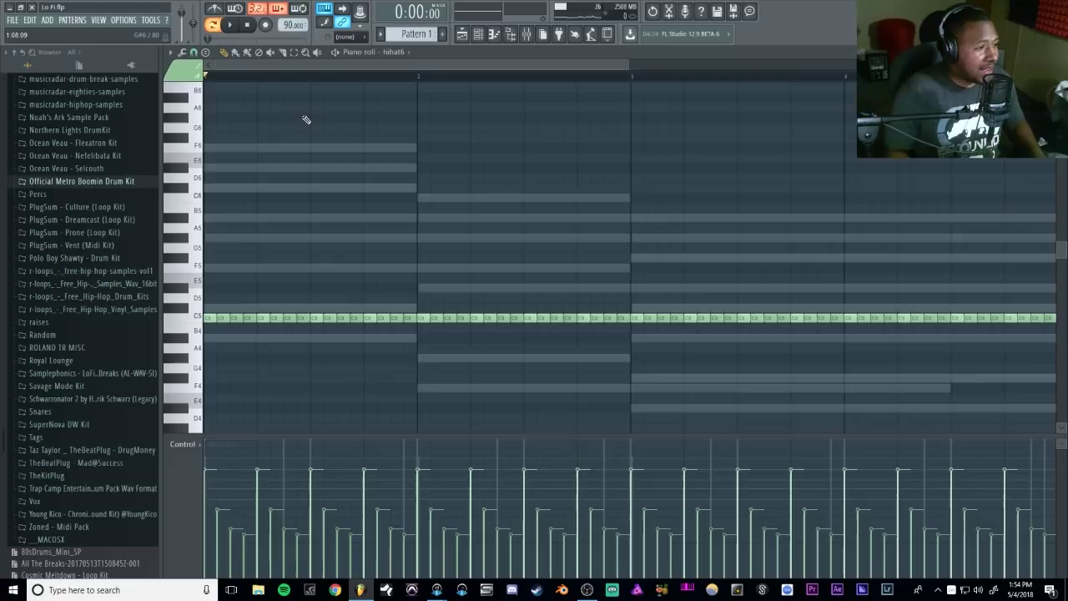
{"action": "left_click", "coordinate": [479, 34]}
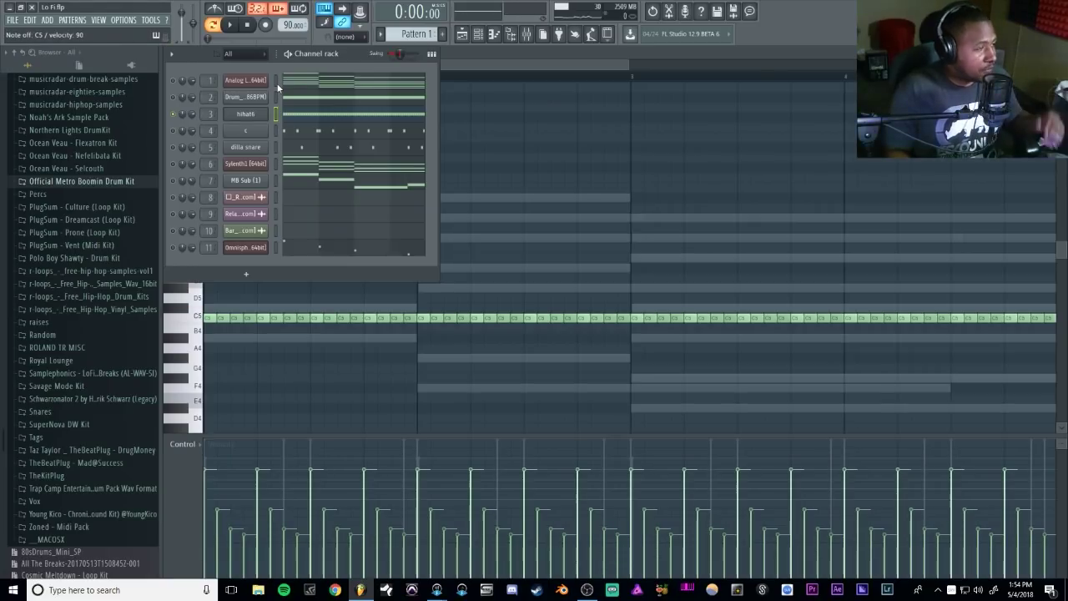
- Play the hihat6 channel on its own with the mixer in view
{"action": "left_click", "coordinate": [240, 369]}
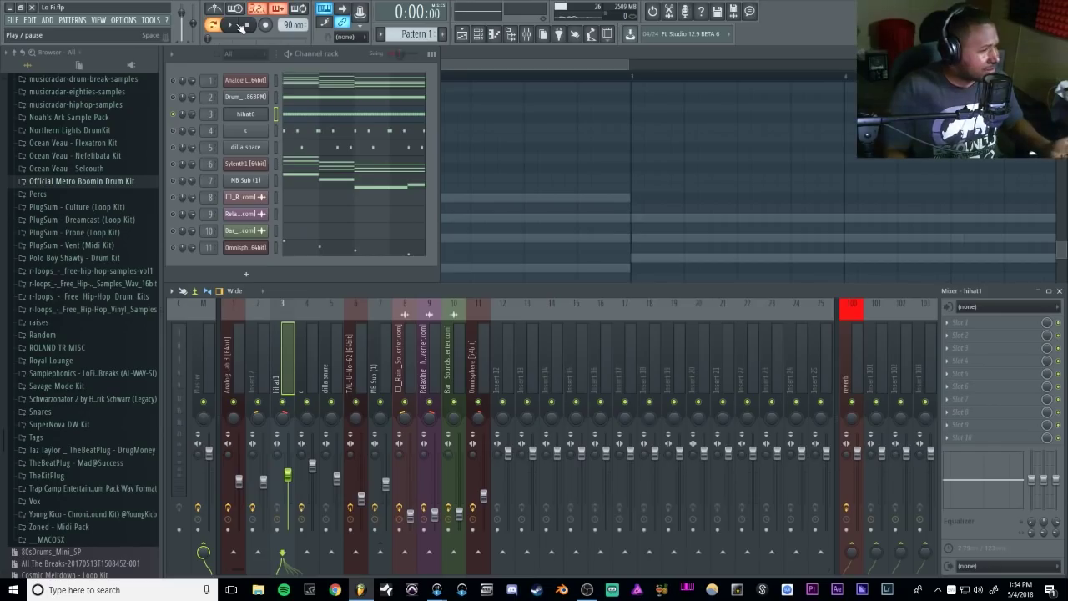
{"action": "left_click", "coordinate": [241, 26]}
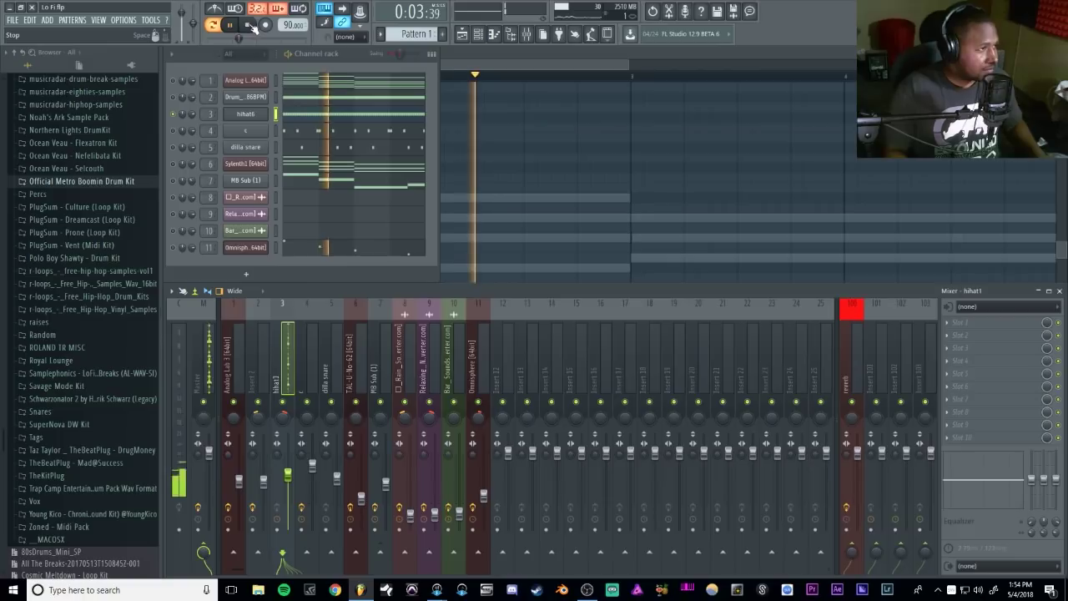
{"action": "left_click", "coordinate": [253, 26]}
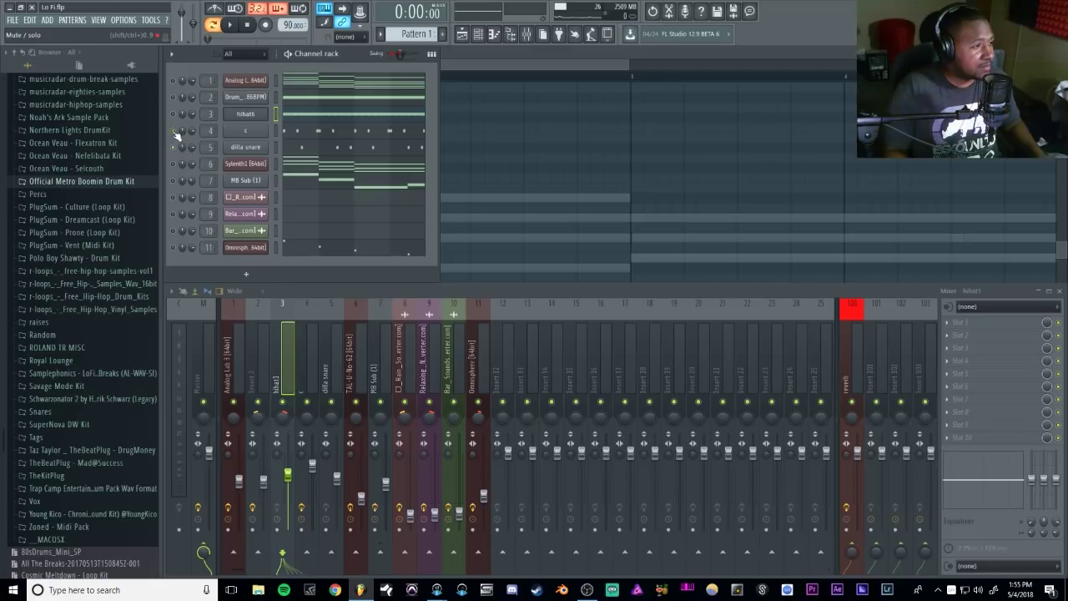
- Open the Sylenth1 synth and play it on its own, and view the Analog Lab 3 chord notes in the piano roll
{"action": "left_click", "coordinate": [246, 164]}
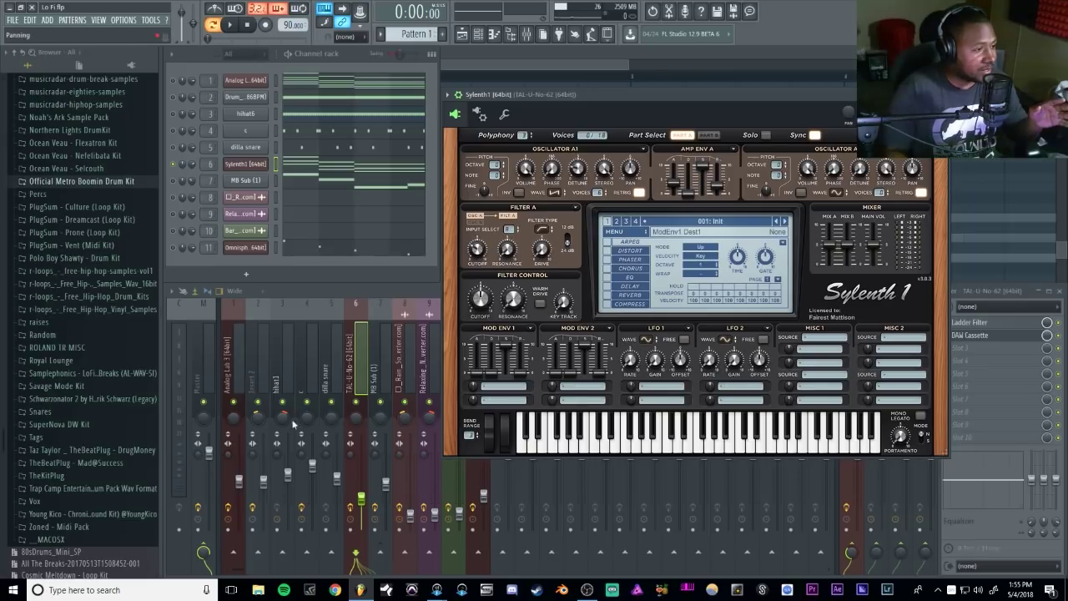
{"action": "left_click", "coordinate": [234, 27]}
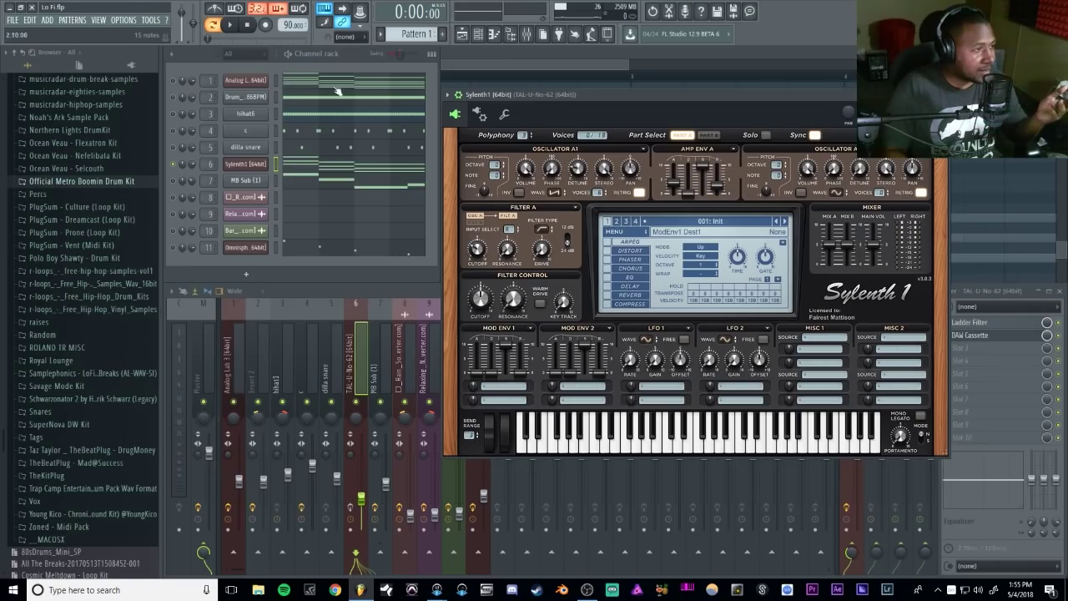
{"action": "left_click", "coordinate": [298, 81]}
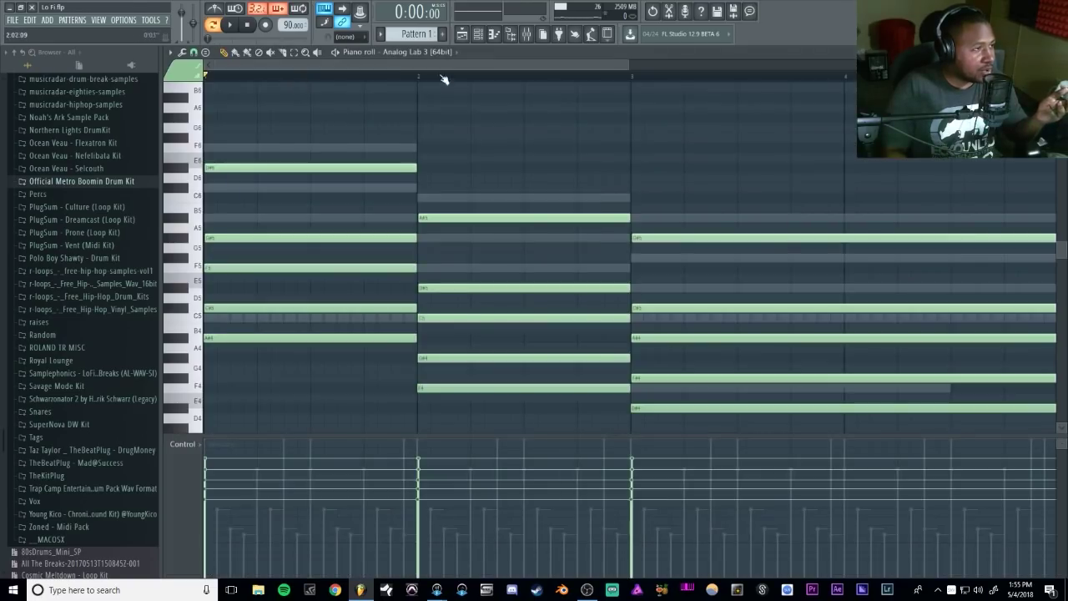
{"action": "left_click", "coordinate": [476, 34]}
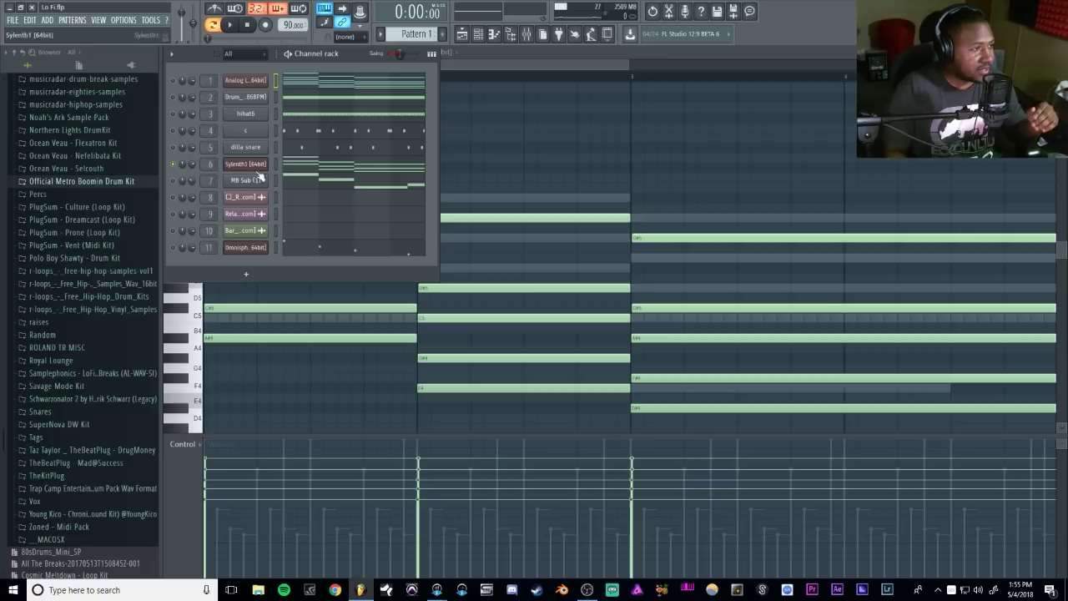
- Open the Ladder Filter on Sylenth1's mixer track, place its window beside the channel rack and listen to the synth through it
{"action": "double_click", "coordinate": [210, 164]}
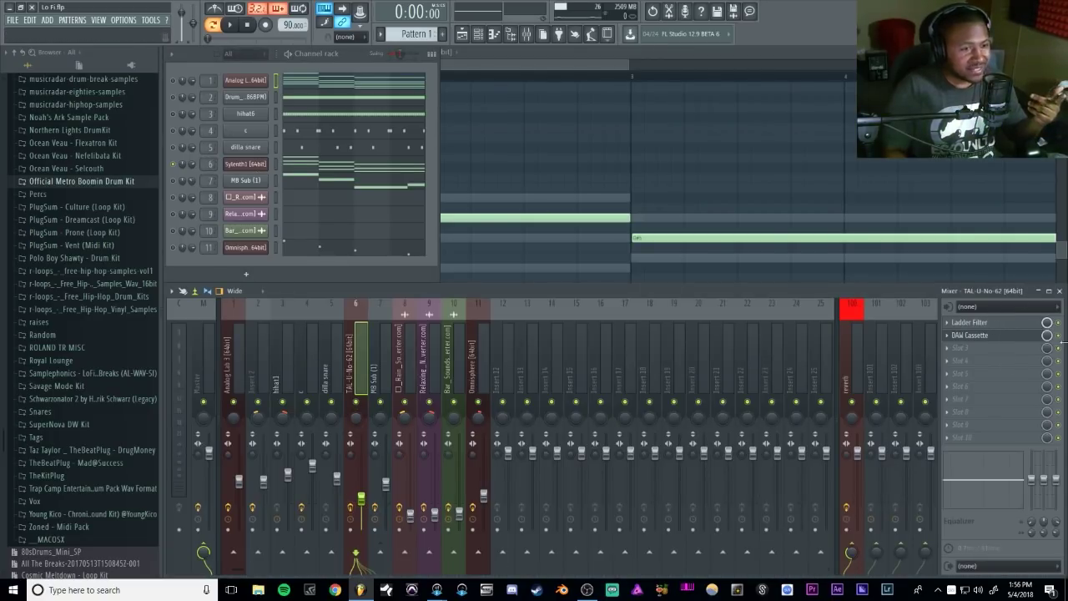
{"action": "left_click", "coordinate": [1007, 323]}
{"action": "left_click_drag", "start_coordinate": [288, 191], "coordinate": [474, 96]}
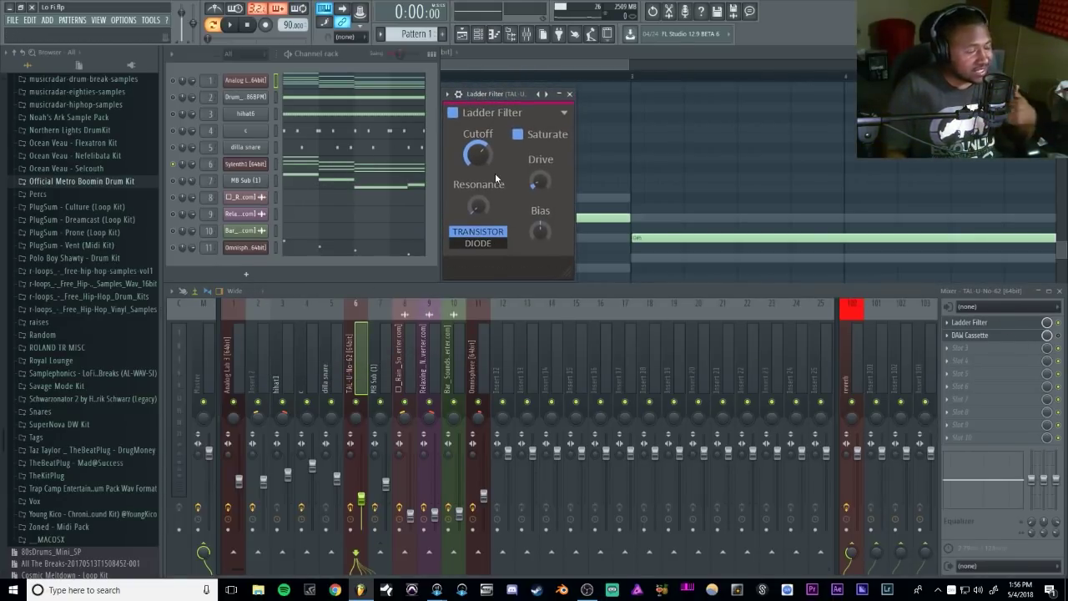
{"action": "key", "text": "space"}
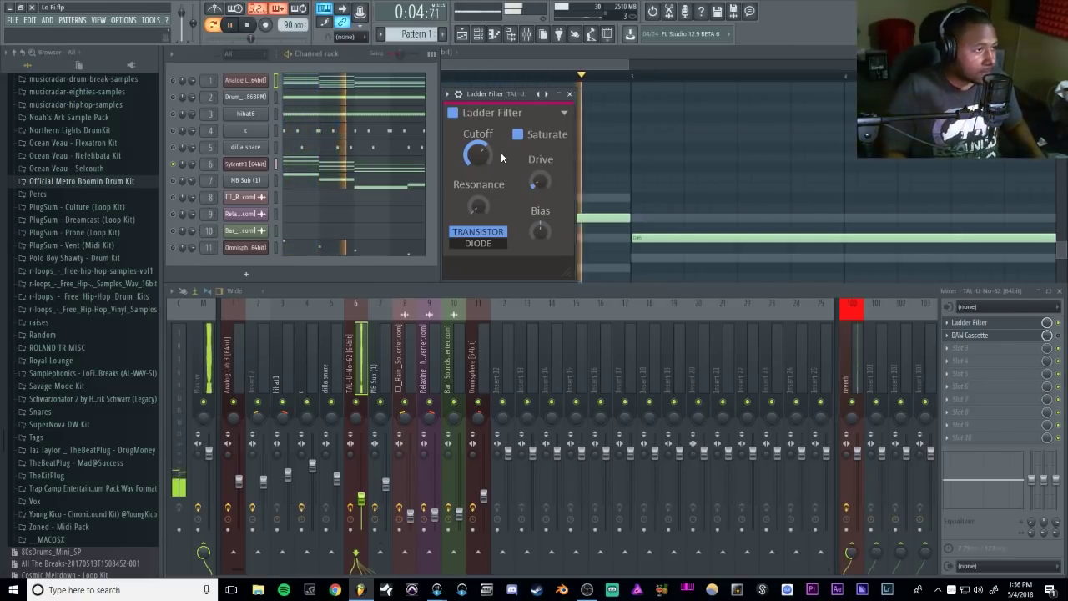
{"action": "key", "text": "space"}
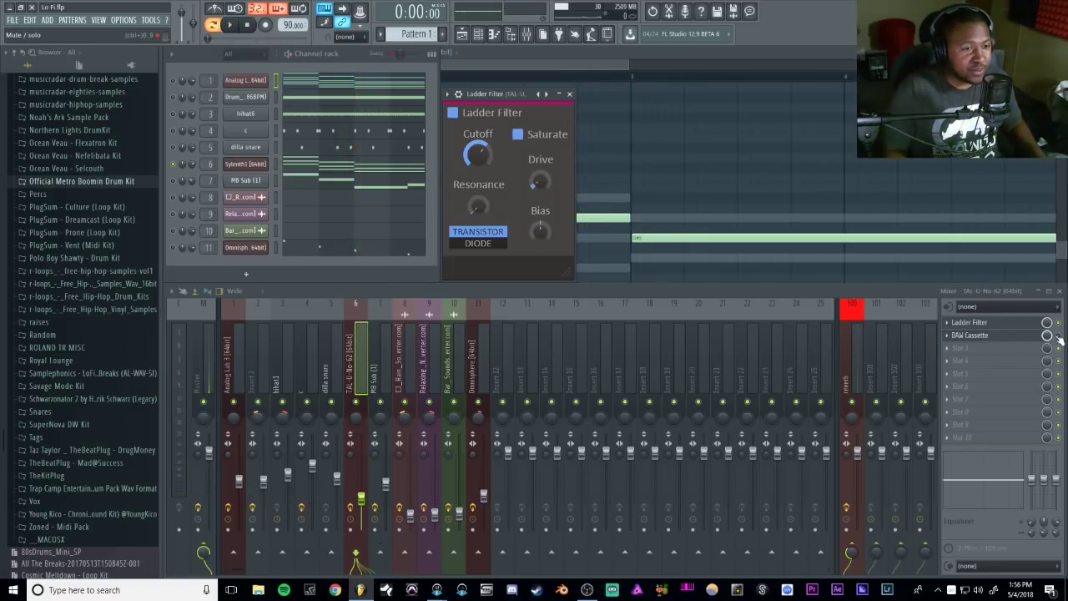
- Open DAW Cassette on Sylenth1's mixer track and listen to the synth through it
{"action": "left_click", "coordinate": [1001, 336]}
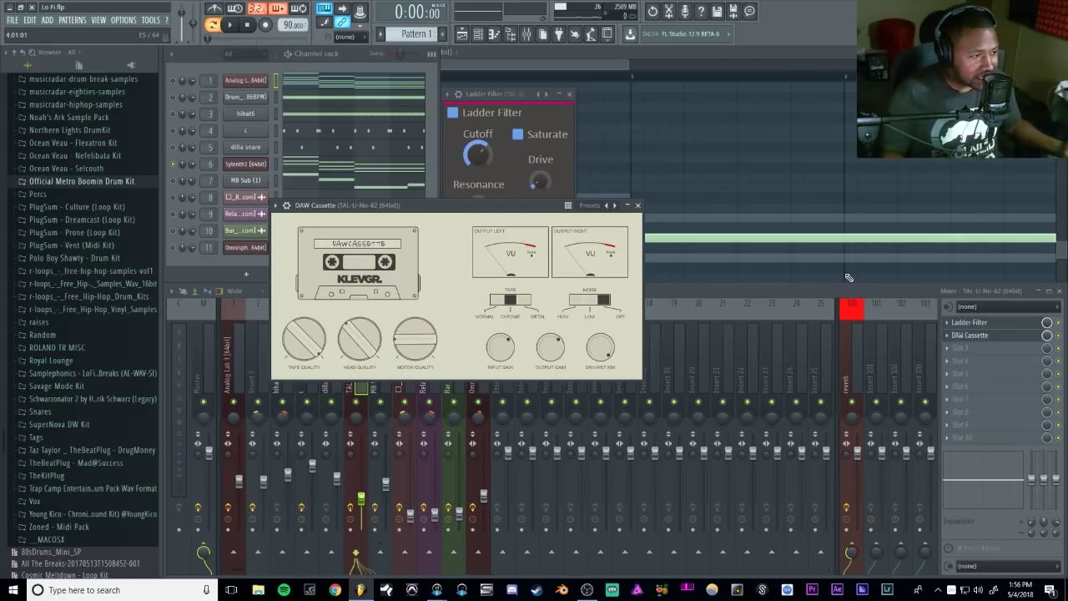
{"action": "key", "text": "space"}
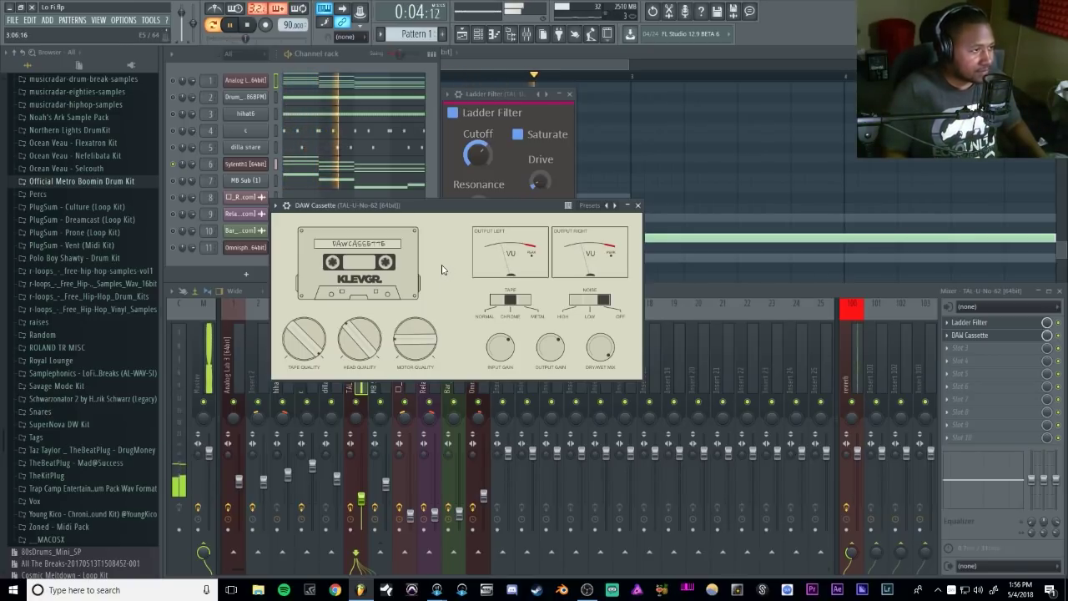
{"action": "key", "text": "space"}
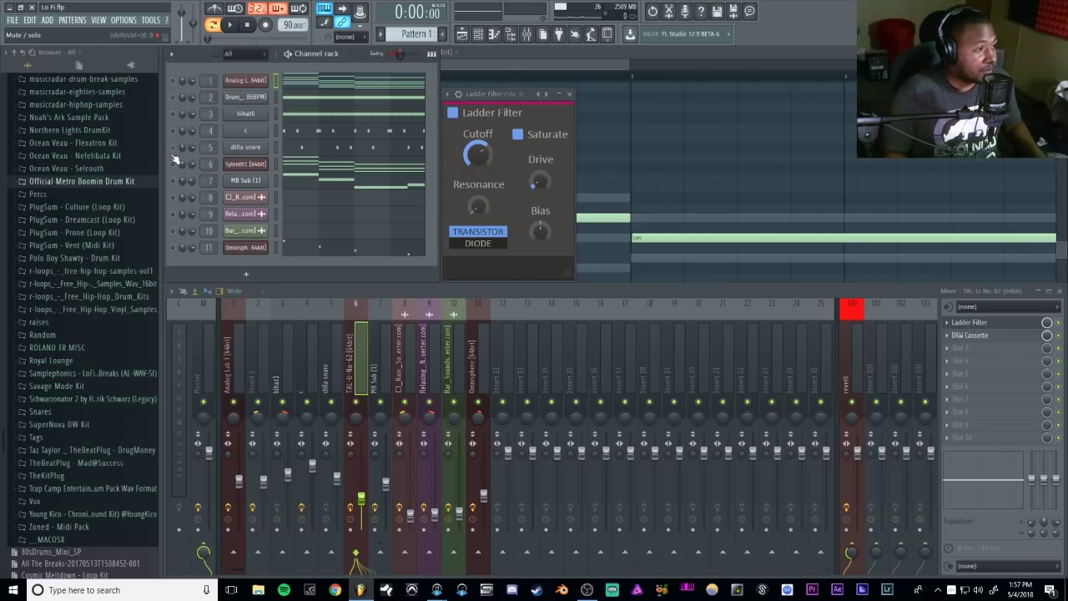
- Open the dilla snare channel's sampler settings, and view the Little Plate reverb on the reverb mixer track
{"action": "left_click", "coordinate": [240, 149]}
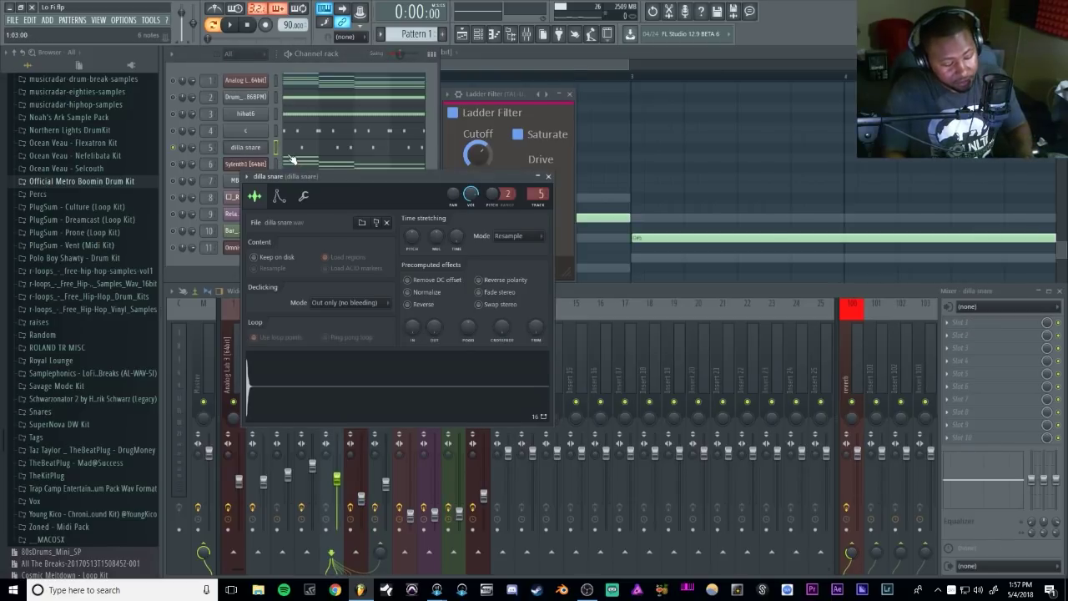
{"action": "left_click", "coordinate": [615, 294]}
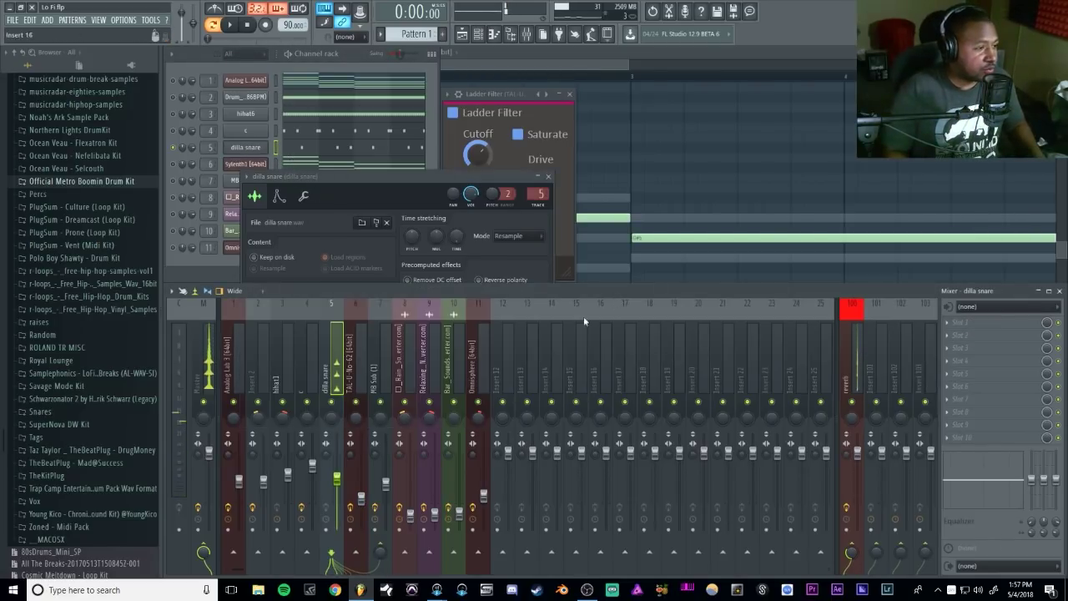
{"action": "left_click", "coordinate": [854, 380]}
{"action": "left_click", "coordinate": [964, 323]}
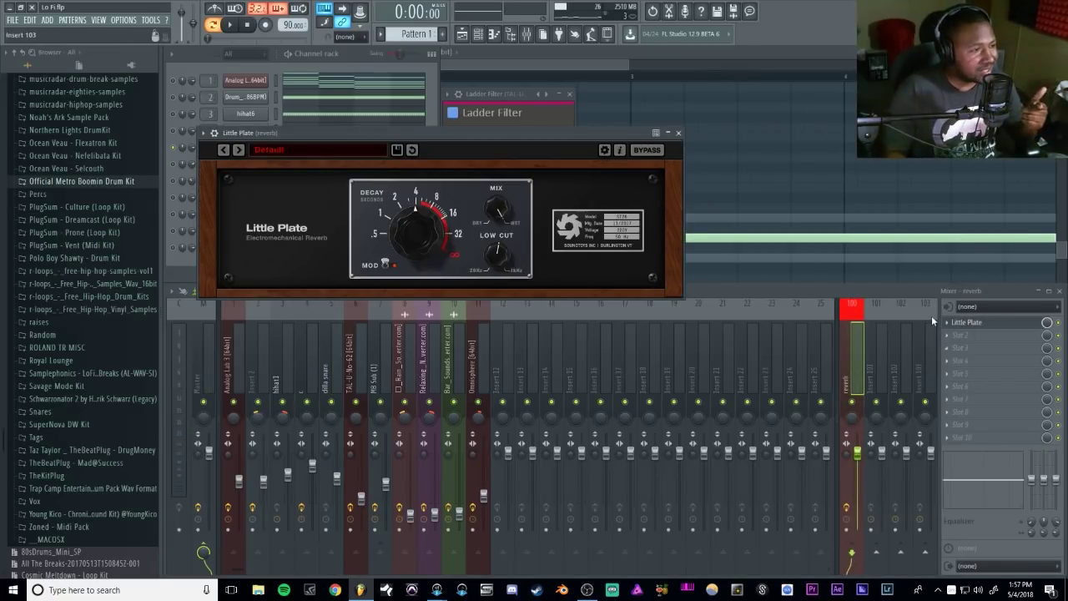
{"action": "left_click", "coordinate": [678, 133]}
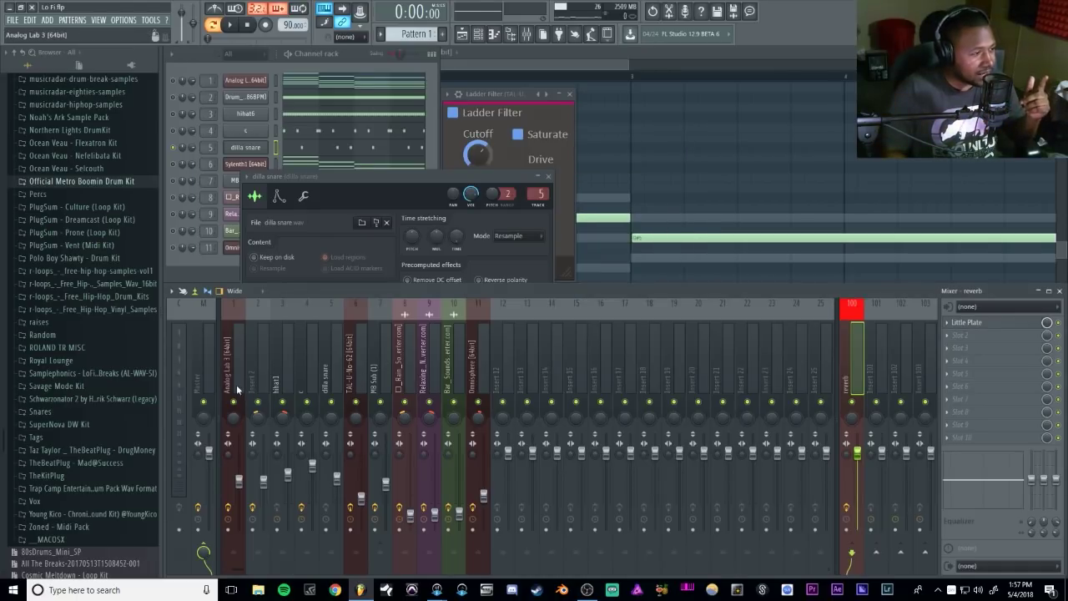
- Review the effects on the Analog Lab 3 and TAL-U-No-62 mixer tracks and revisit Little Plate on the reverb track
{"action": "left_click", "coordinate": [234, 381]}
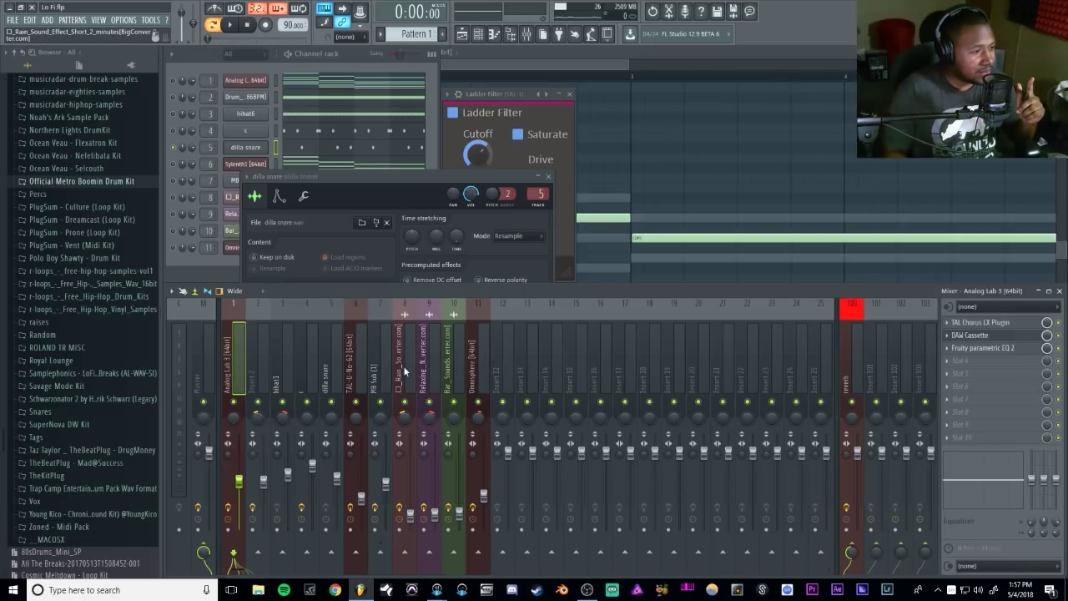
{"action": "left_click", "coordinate": [354, 372]}
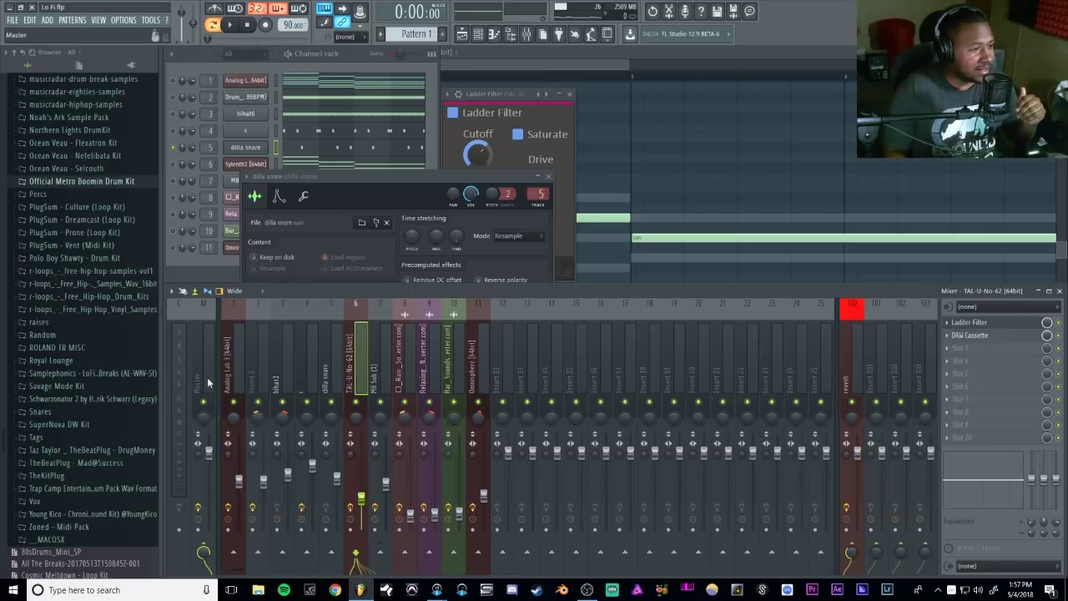
{"action": "left_click", "coordinate": [860, 368]}
{"action": "left_click", "coordinate": [984, 323]}
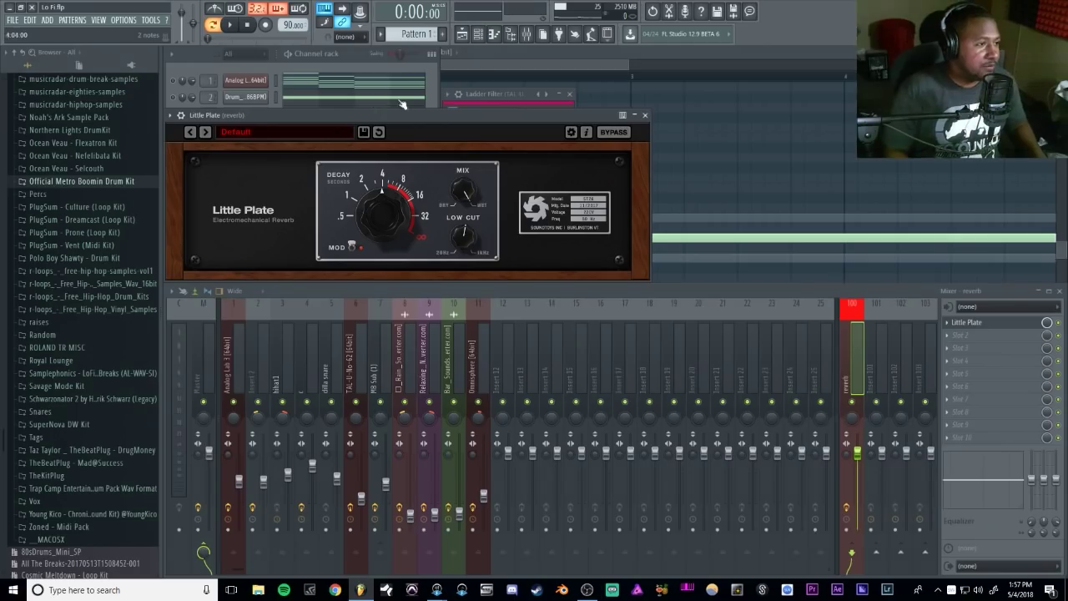
{"action": "left_click", "coordinate": [645, 116]}
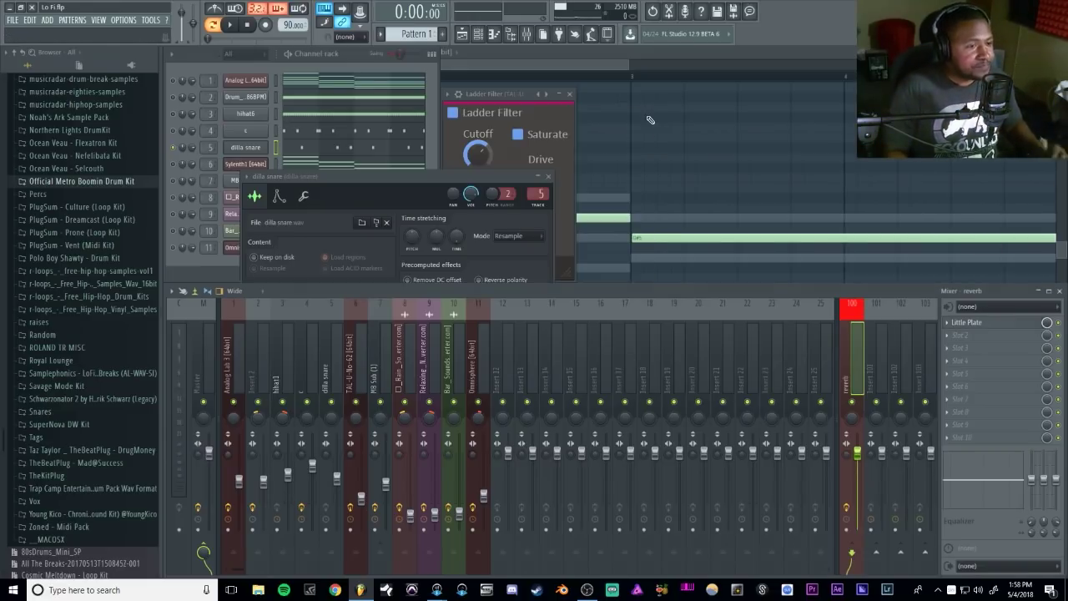
{"action": "left_click", "coordinate": [332, 383]}
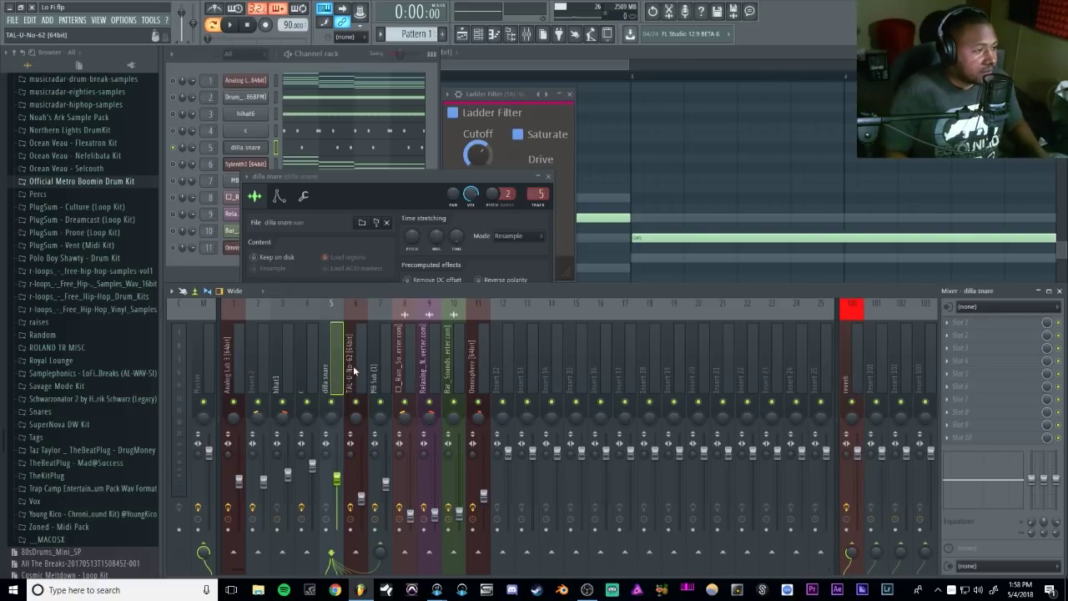
- Play the c channel on its own and open Decimort 2 on its mixer track, retrying the licence check
{"action": "left_click", "coordinate": [177, 149]}
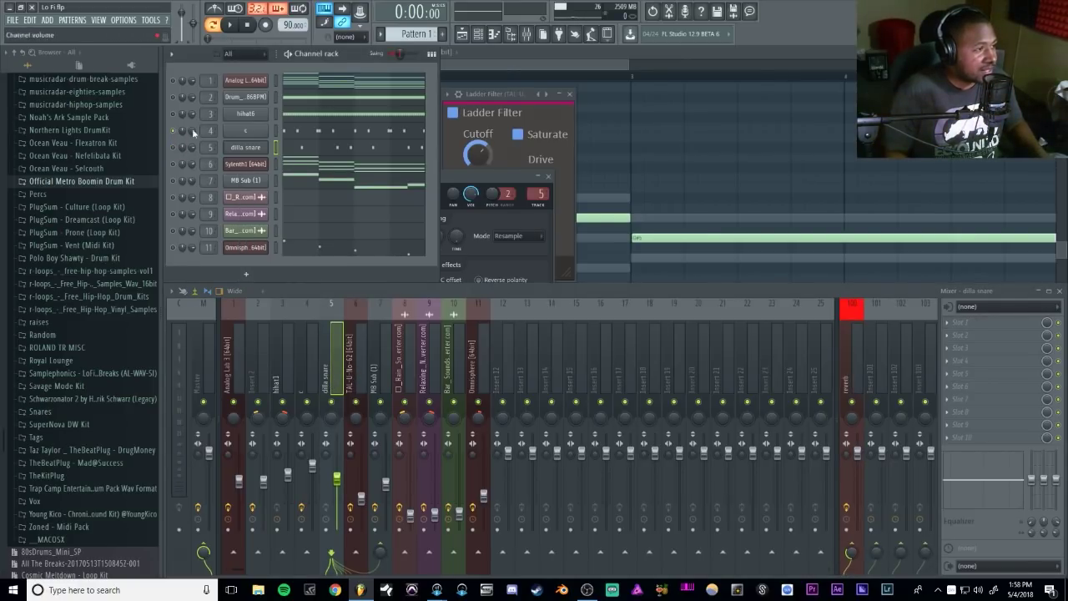
{"action": "left_click", "coordinate": [203, 131]}
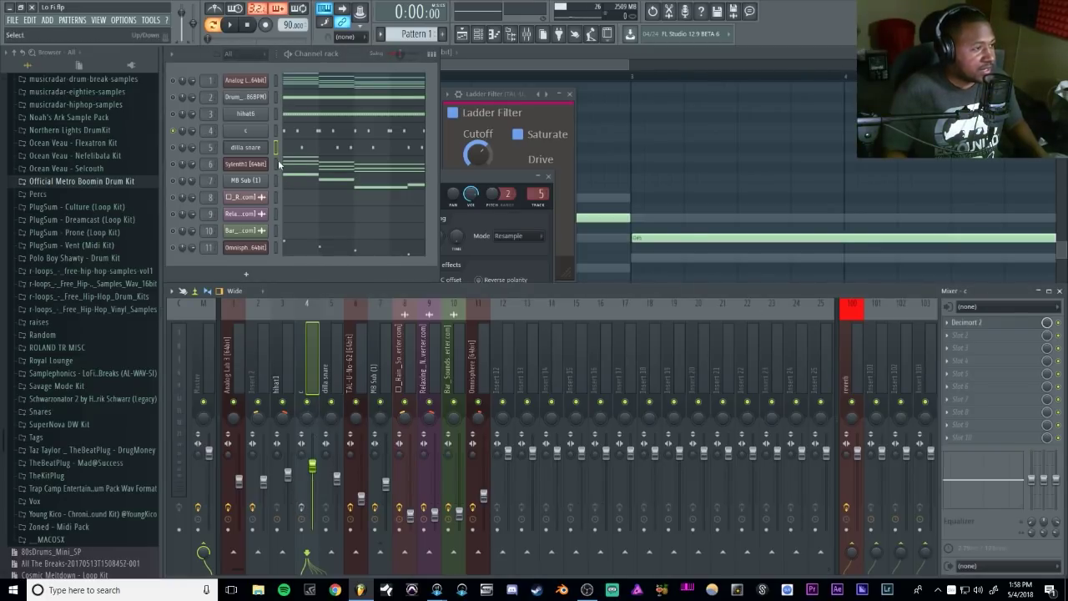
{"action": "left_click", "coordinate": [279, 131]}
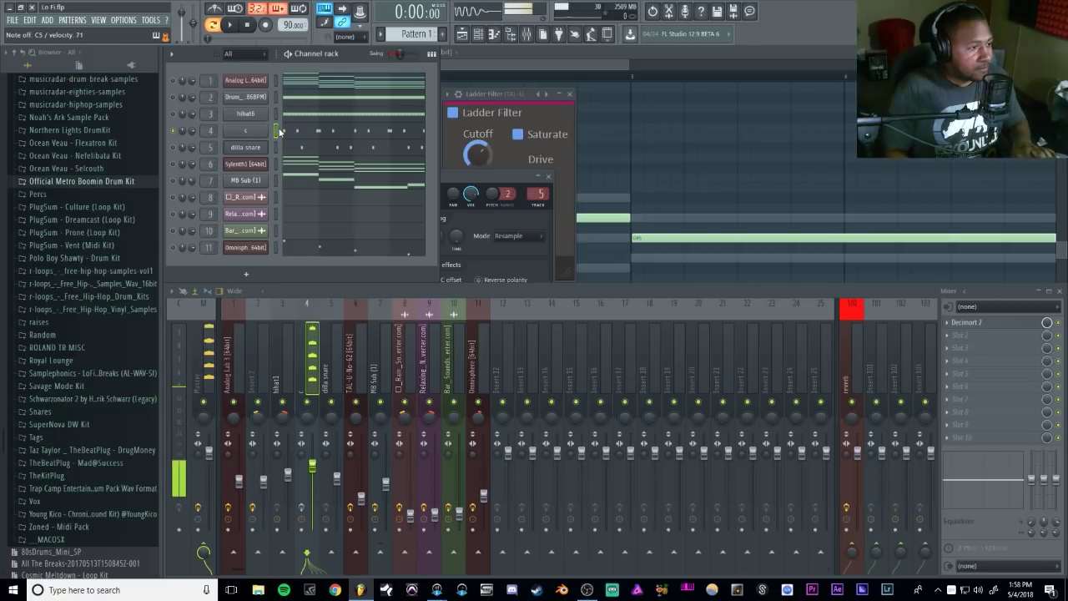
{"action": "left_click", "coordinate": [991, 323]}
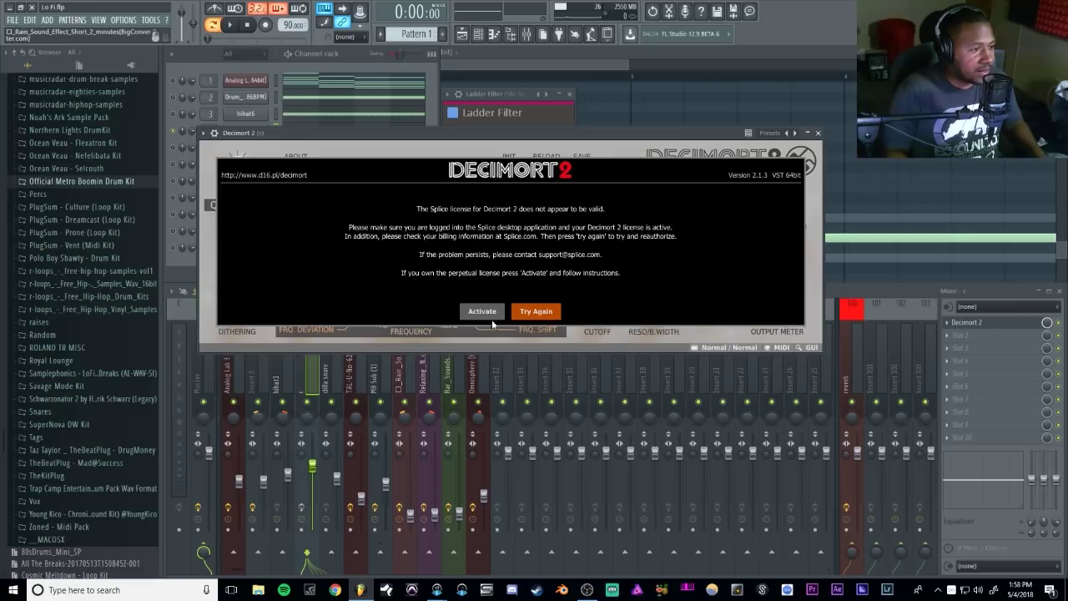
{"action": "left_click", "coordinate": [534, 311]}
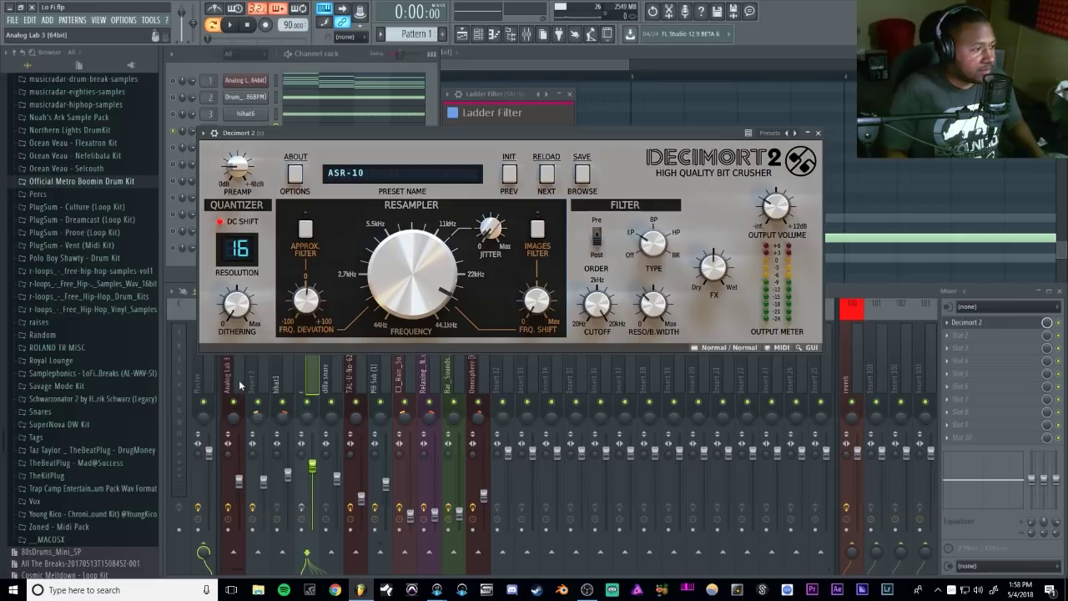
- View the Master track's effect chain, and return to Decimort 2 on the c mixer track
{"action": "left_click", "coordinate": [213, 384]}
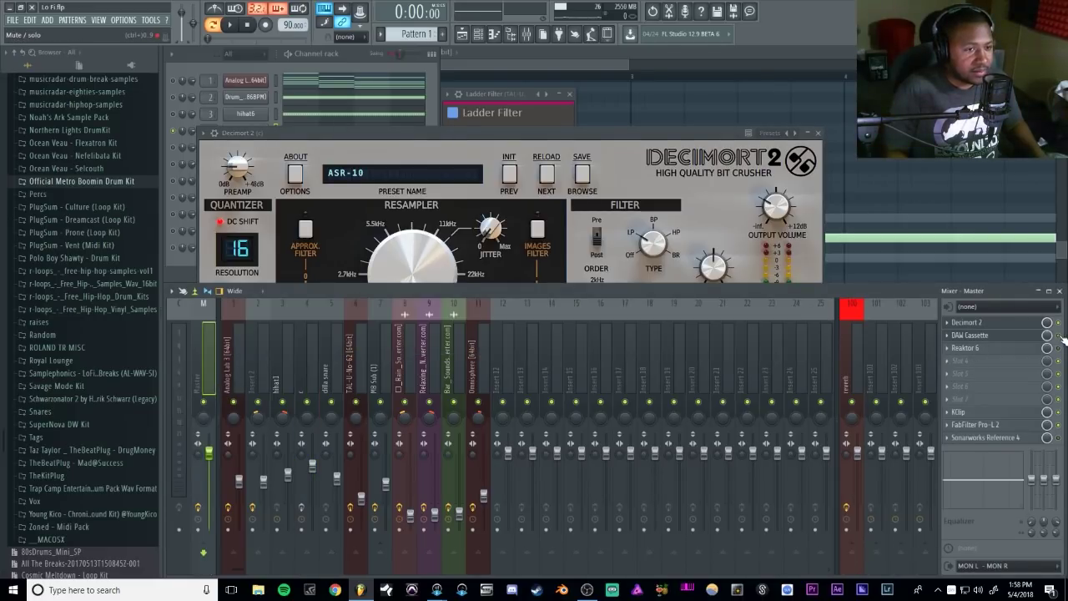
{"action": "left_click", "coordinate": [524, 143]}
{"action": "left_click", "coordinate": [976, 322]}
{"action": "left_click", "coordinate": [970, 322]}
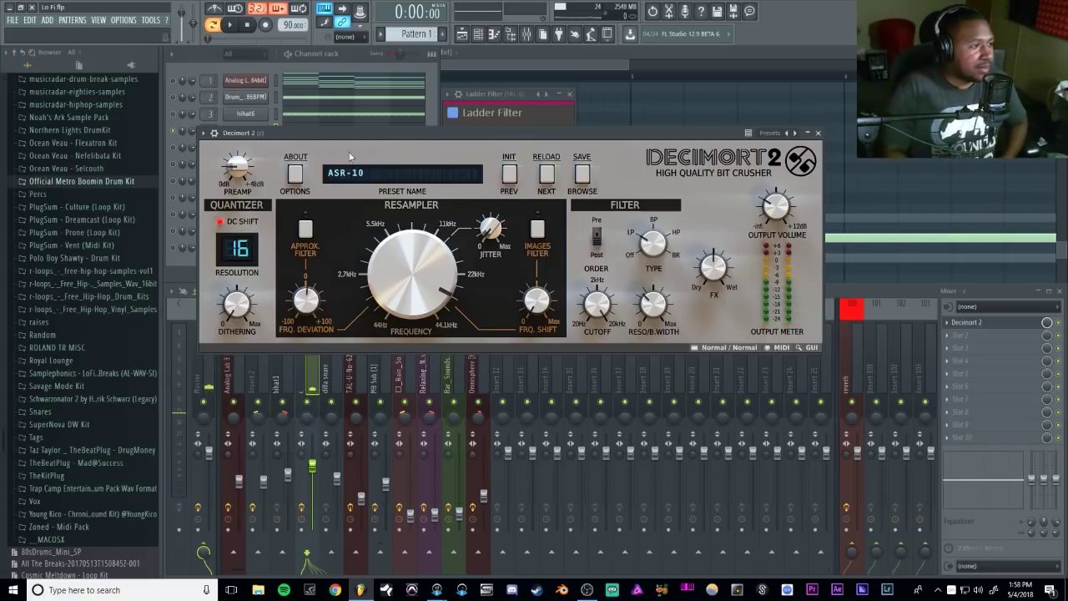
- Filter Decimort 2's presets to vintage samplers and compare MPC60 with ASR-10 on the c channel, finishing on ASR-10
{"action": "left_click", "coordinate": [594, 189]}
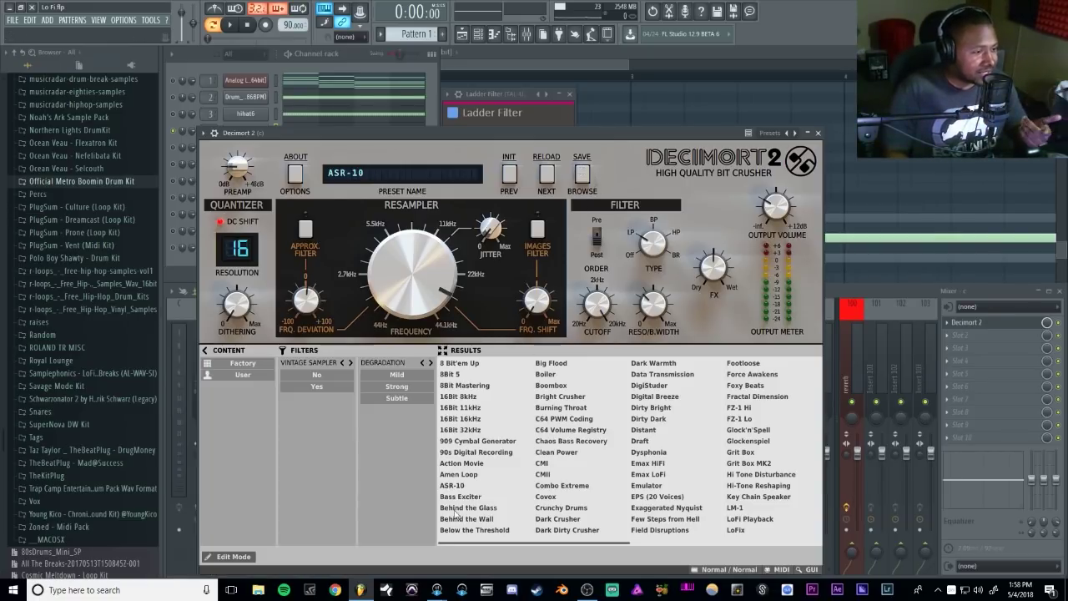
{"action": "left_click", "coordinate": [305, 387]}
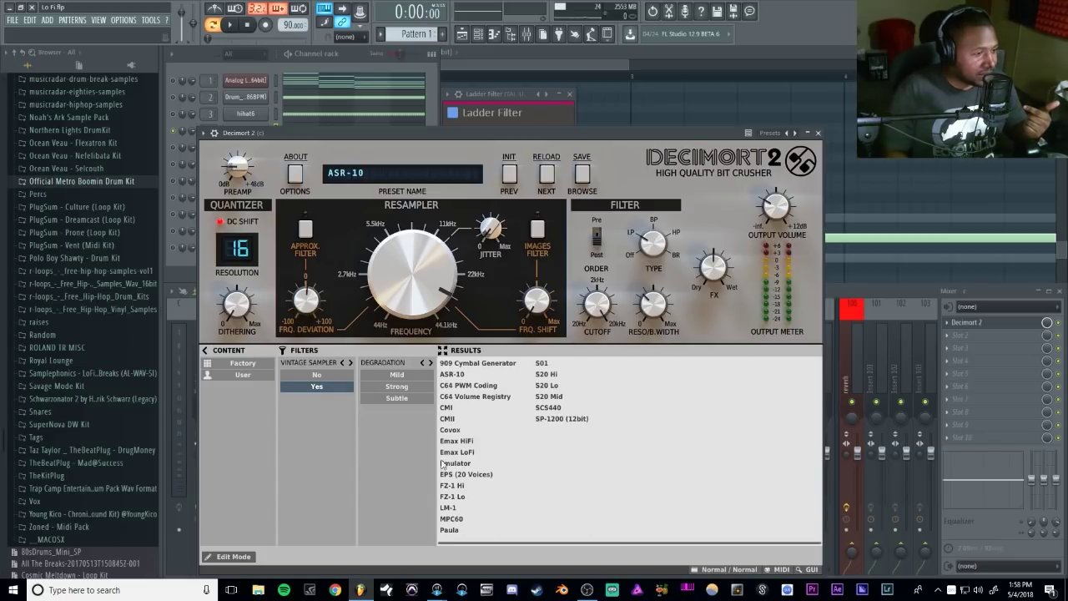
{"action": "left_click", "coordinate": [466, 519]}
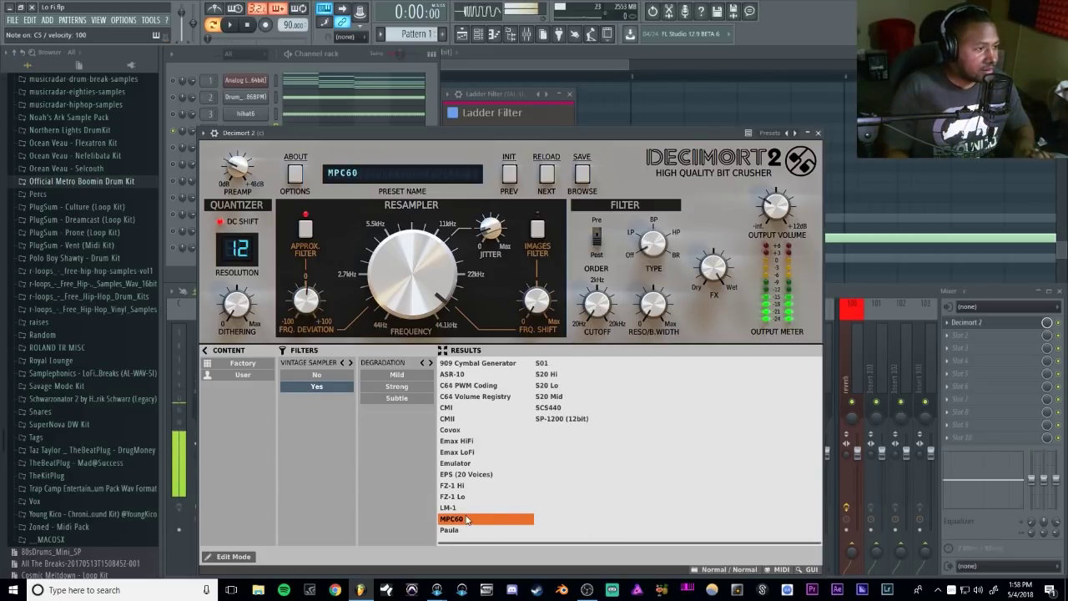
{"action": "left_click", "coordinate": [451, 374]}
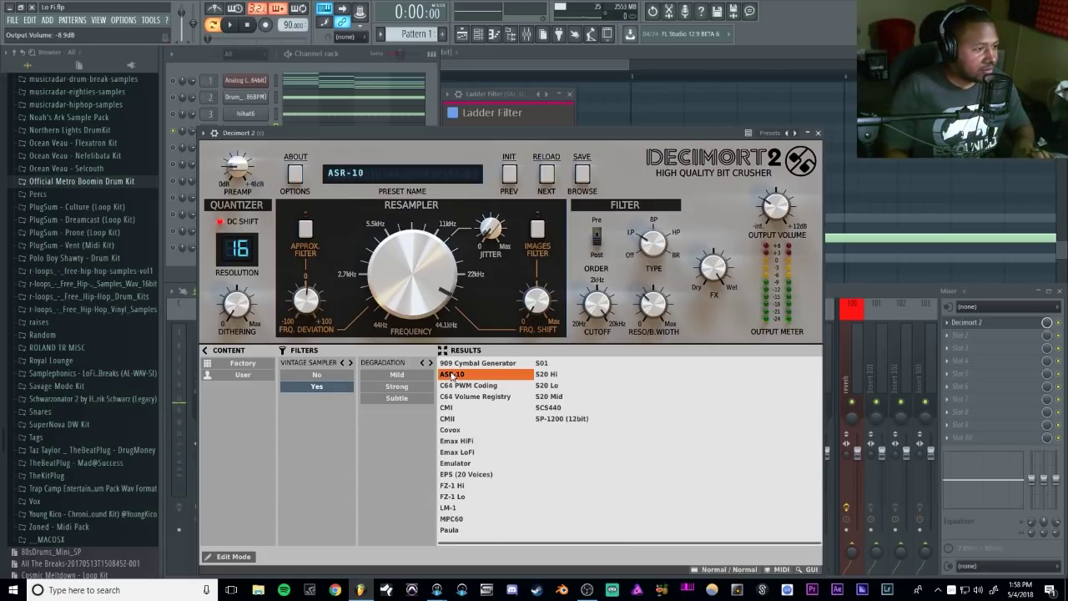
{"action": "left_click", "coordinate": [466, 519]}
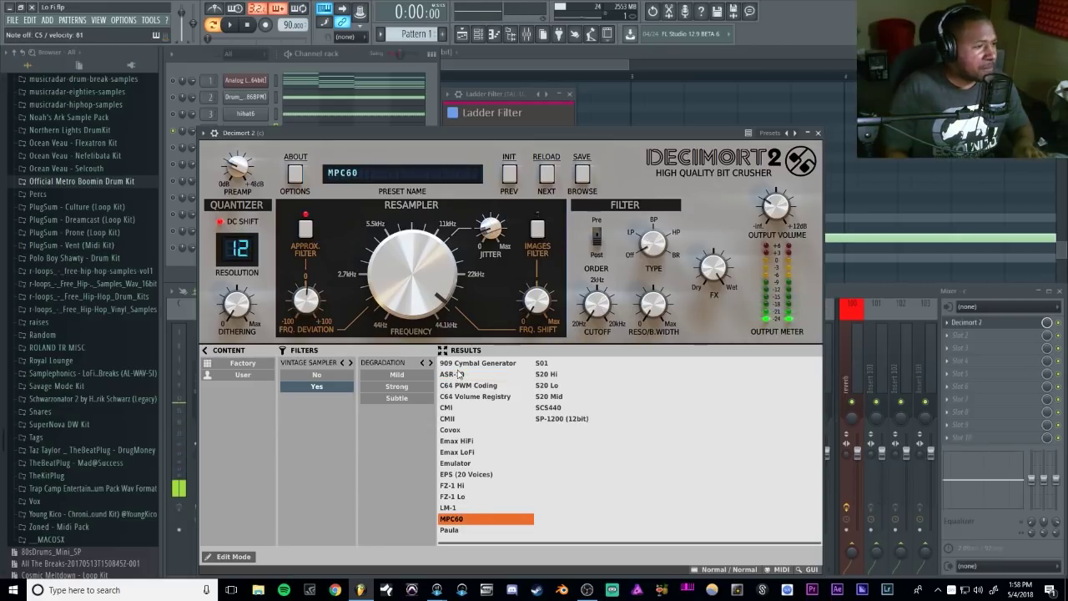
{"action": "left_click", "coordinate": [452, 375]}
{"action": "left_click", "coordinate": [818, 134]}
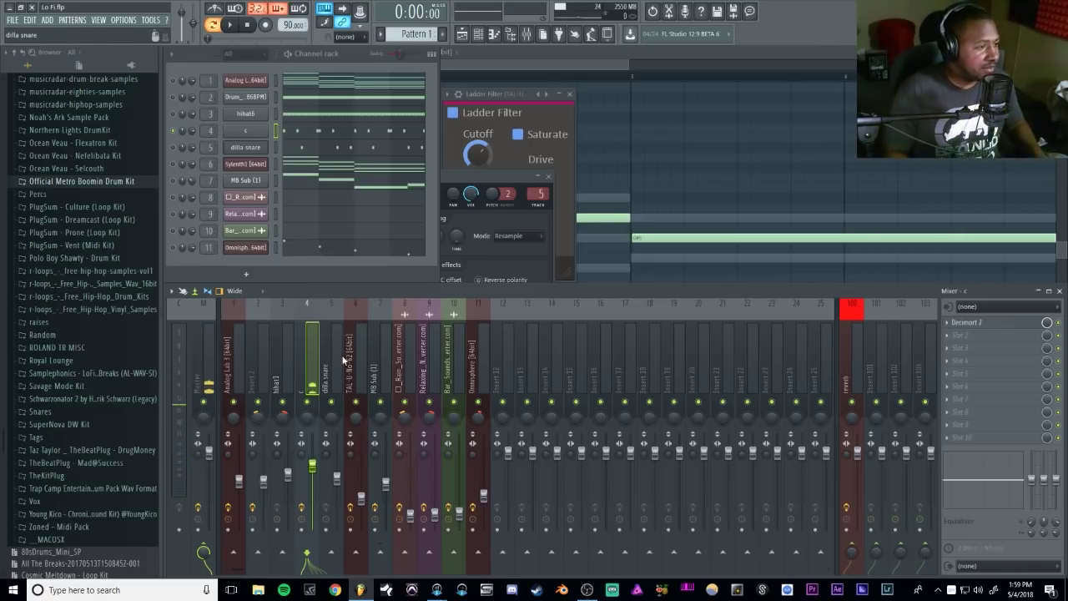
- View the MB Sub mixer track's effects and play the MB Sub bass together with the c channel
{"action": "left_click", "coordinate": [375, 384]}
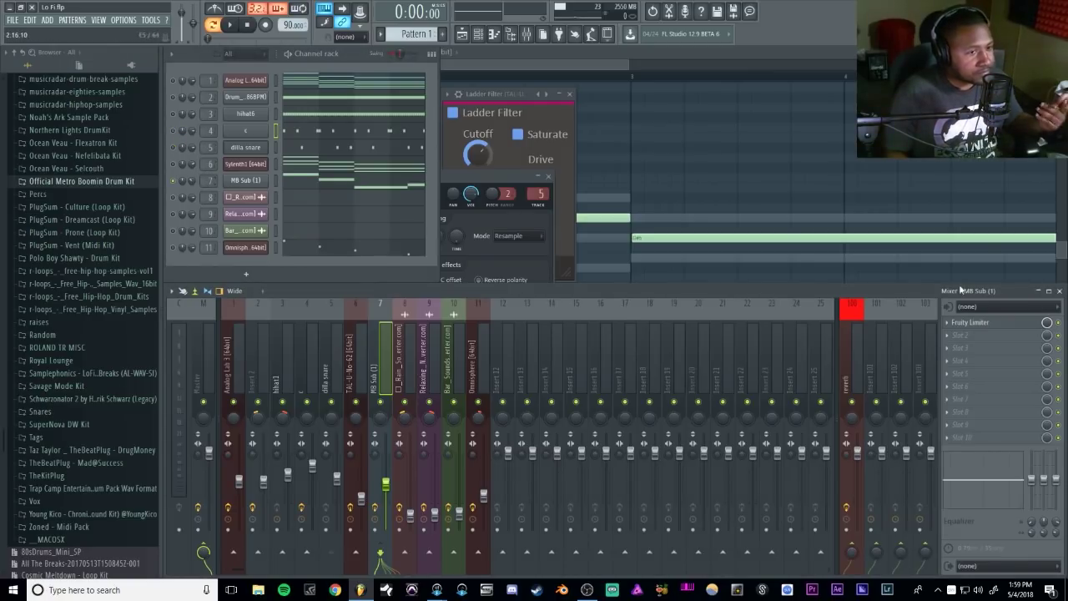
{"action": "left_click", "coordinate": [275, 181]}
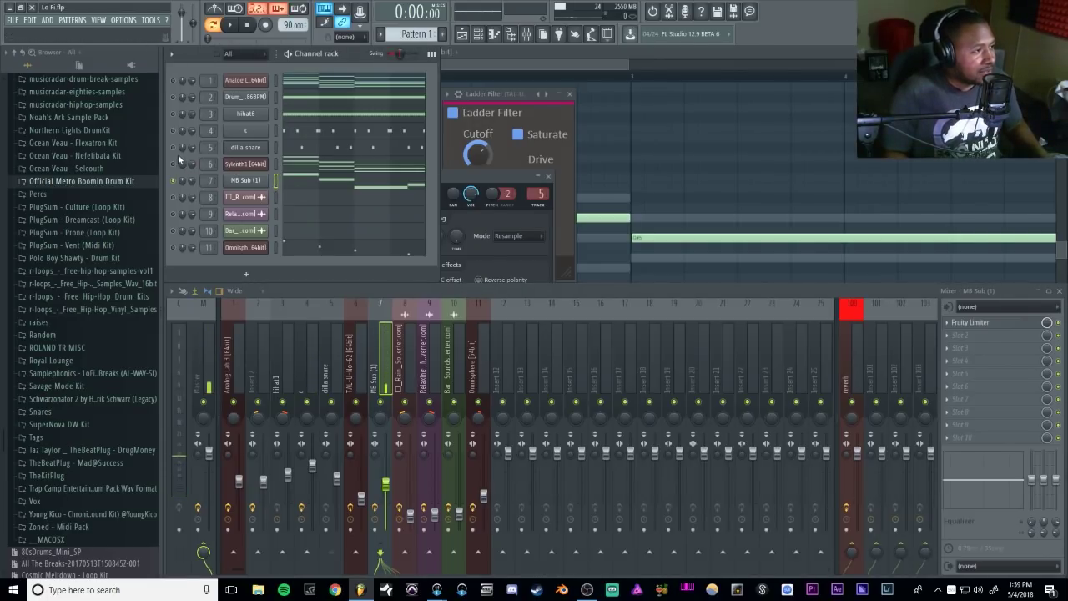
{"action": "key", "text": "space"}
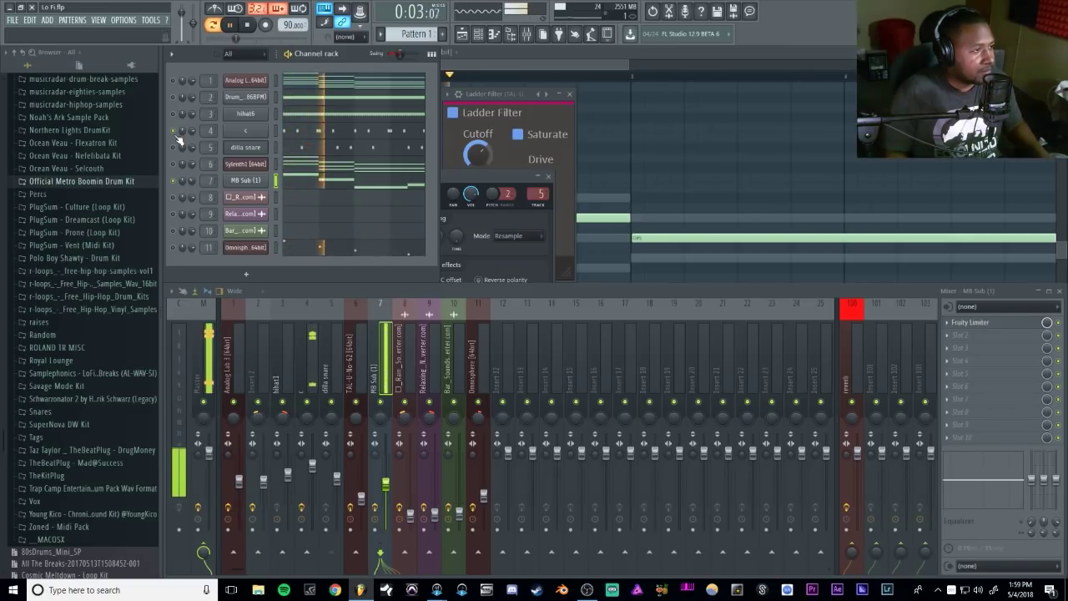
{"action": "key", "text": "space"}
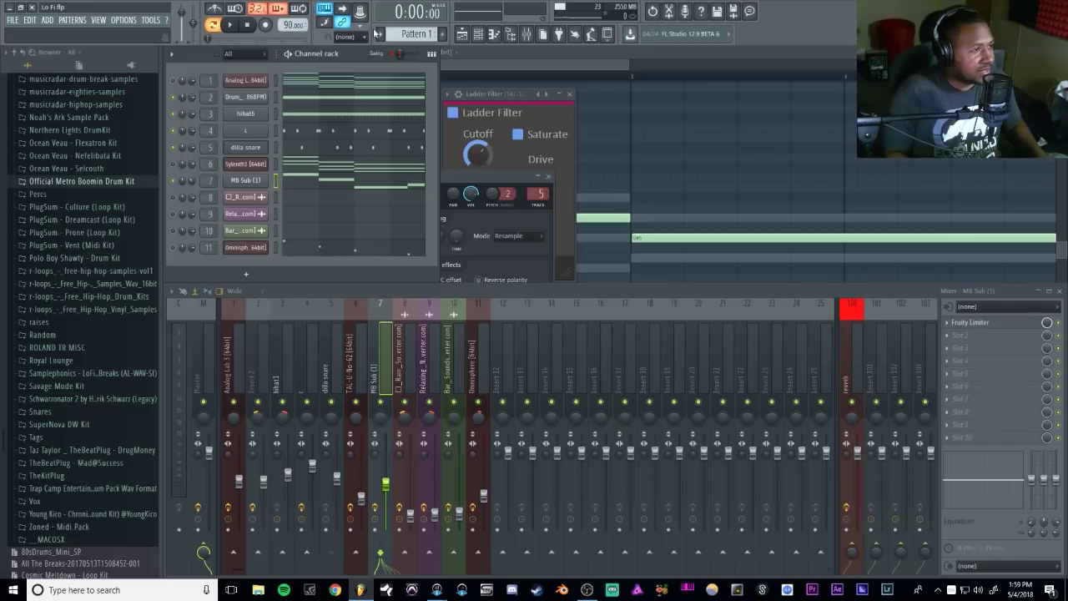
- Play the drum channels with MB Sub repeatedly to compare the groove at different swing amounts
{"action": "key", "text": "space"}
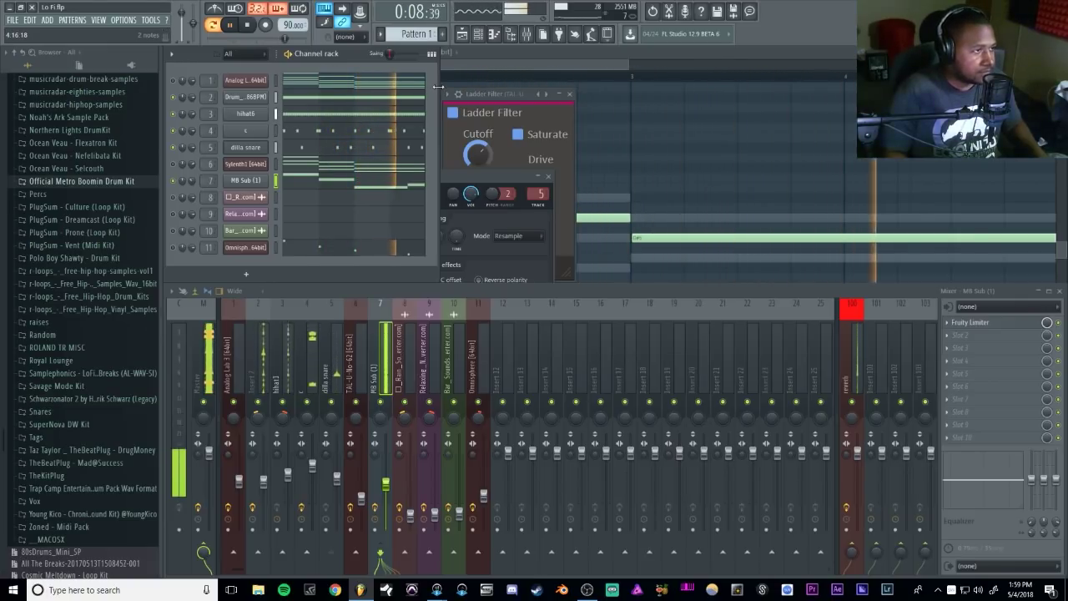
{"action": "key", "text": "space"}
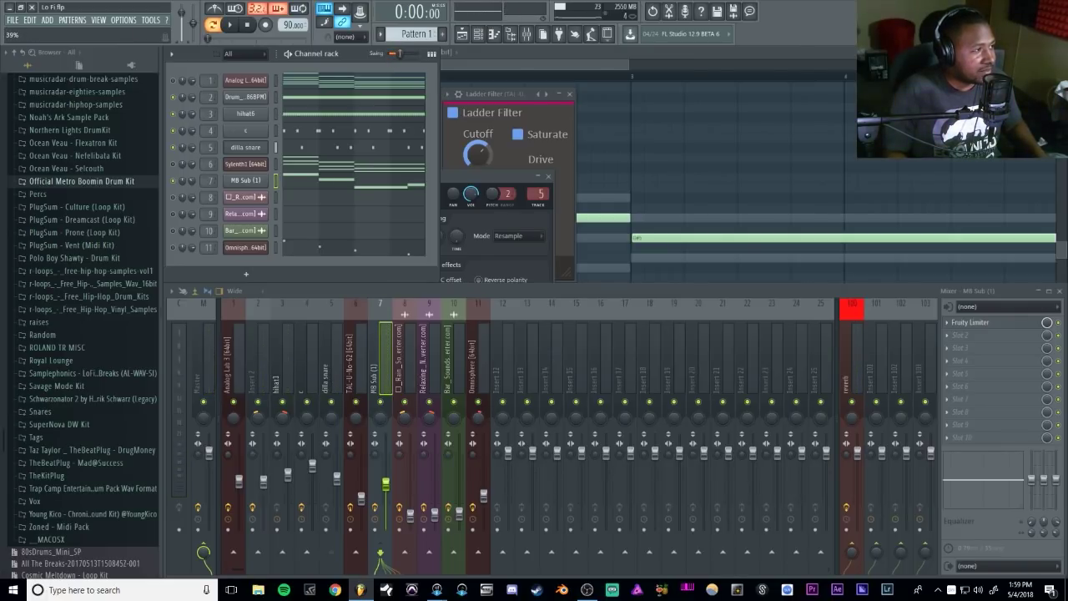
{"action": "key", "text": "space"}
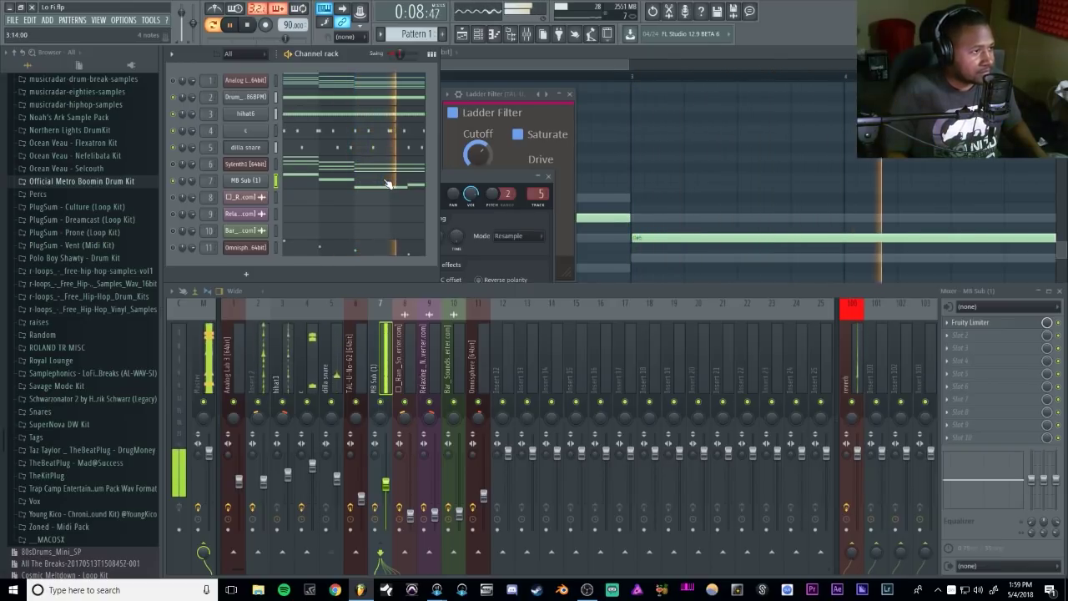
{"action": "key", "text": "space"}
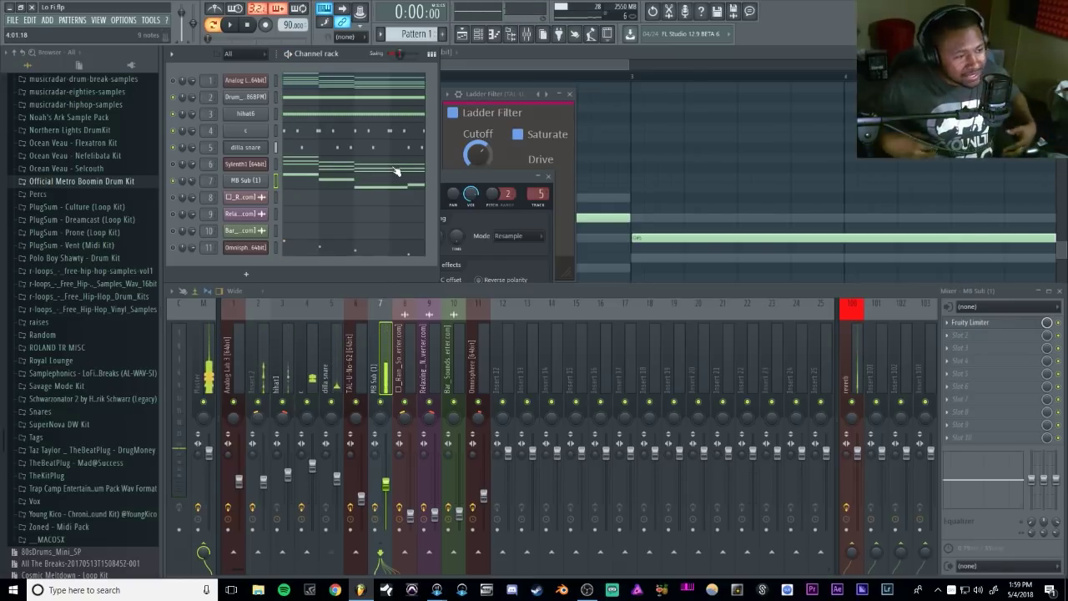
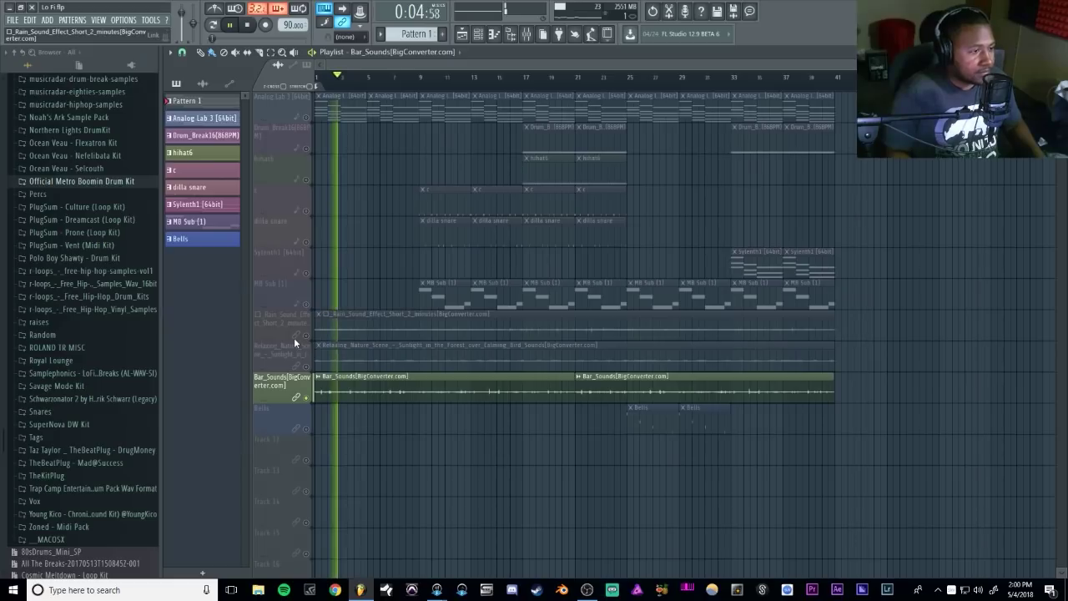
- Stop the Bar_Sounds playback, isolate the Bells and Analog Lab 3 playlist tracks in turn, and view Omnisphere's mixer effects
{"action": "key", "text": "space"}
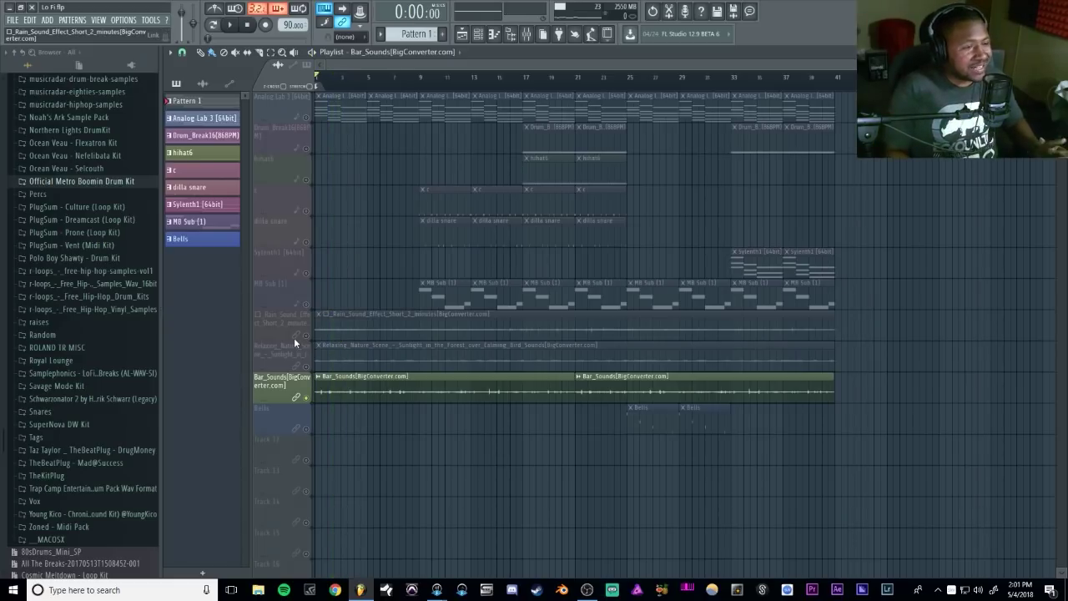
{"action": "left_click", "coordinate": [302, 429]}
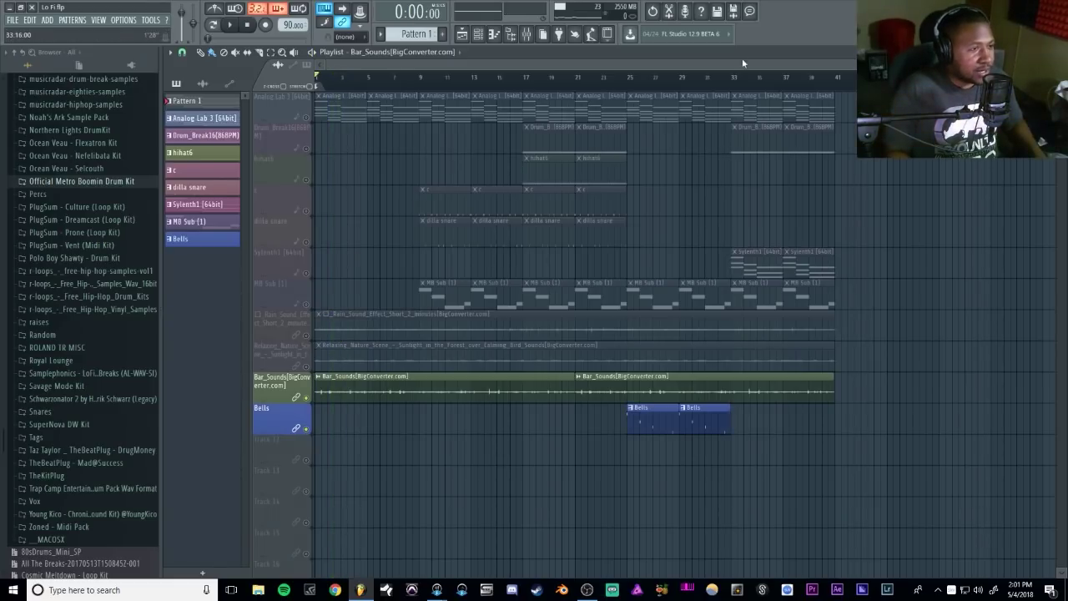
{"action": "left_click", "coordinate": [305, 116]}
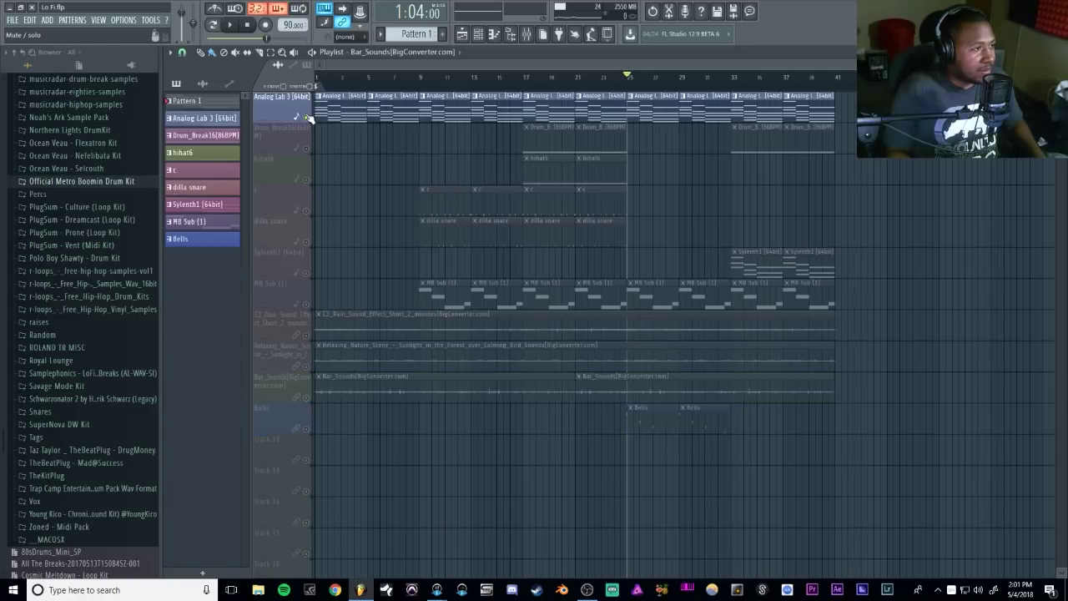
{"action": "left_click", "coordinate": [518, 34]}
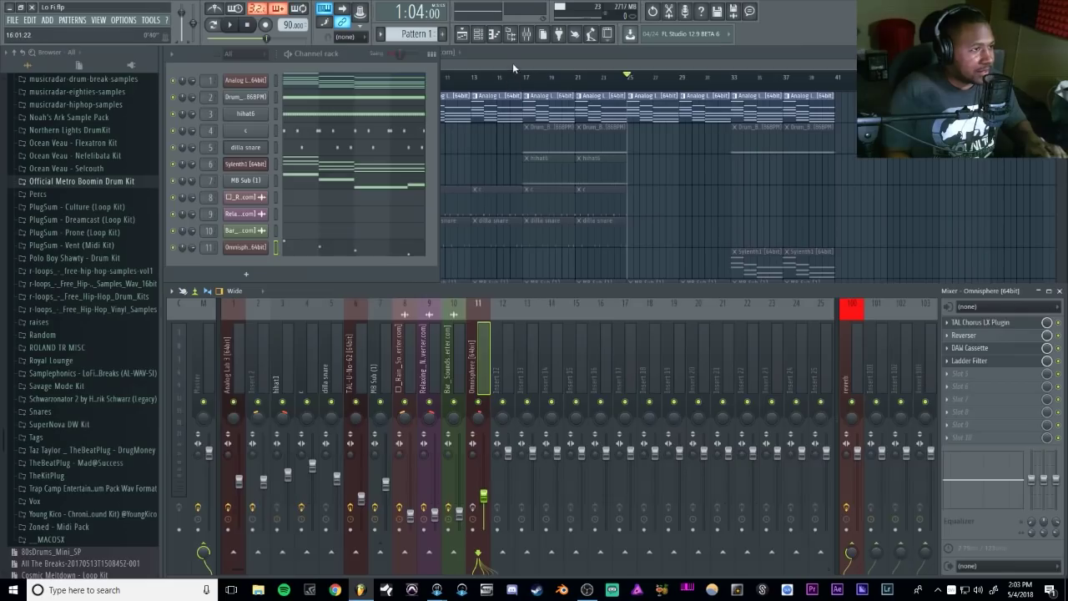
- Play the Bells track alone from bar 25 and compare it with Omnisphere's mixer effects bypassed and enabled
{"action": "double_click", "coordinate": [513, 63]}
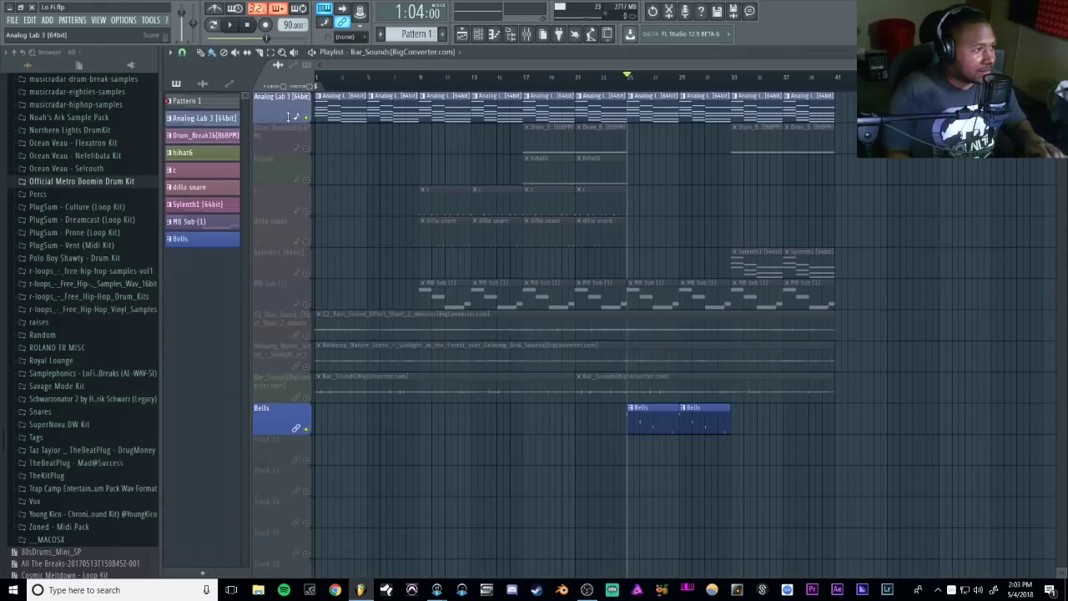
{"action": "key", "text": "space"}
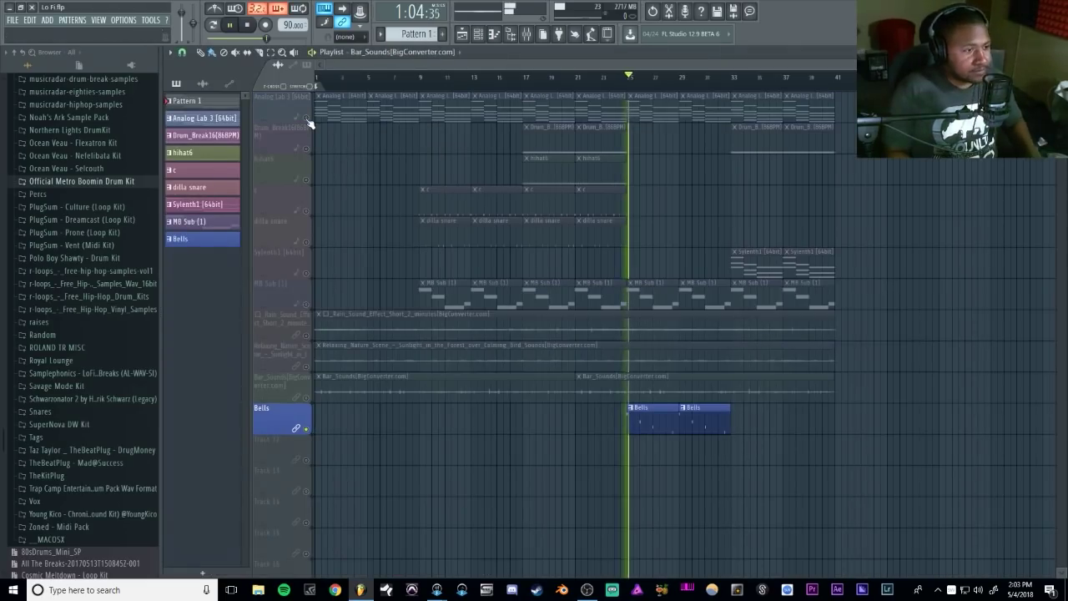
{"action": "key", "text": "space"}
{"action": "left_click", "coordinate": [527, 34]}
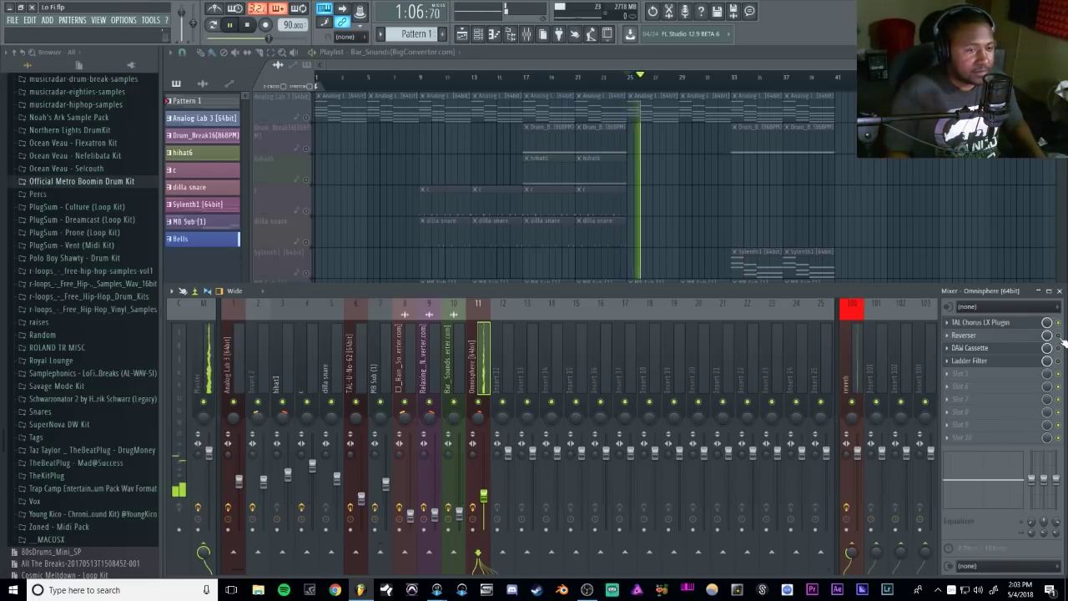
{"action": "key", "text": "space"}
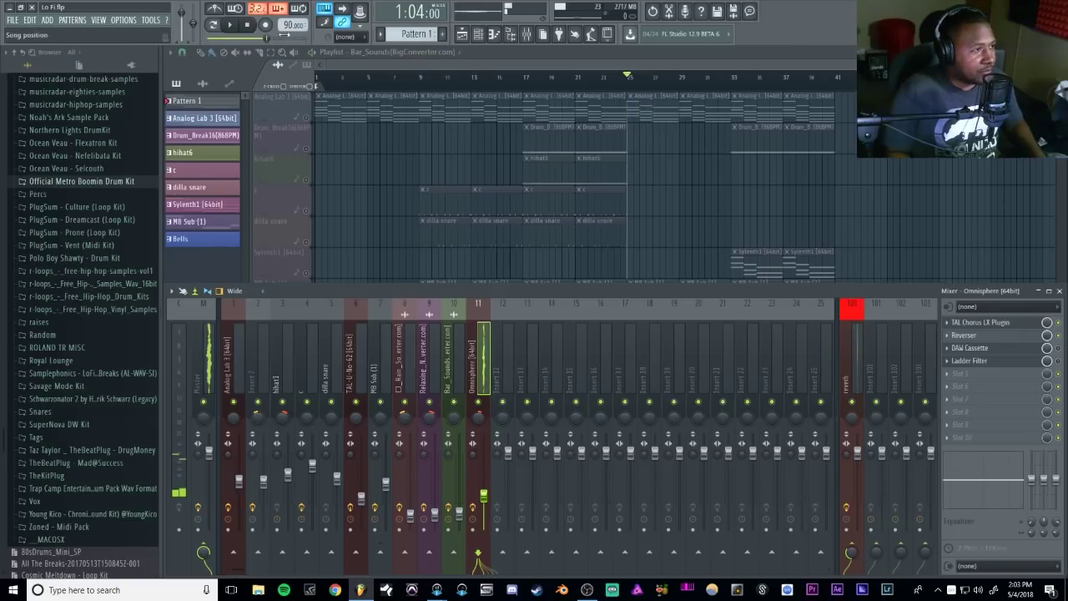
{"action": "left_click", "coordinate": [628, 83]}
{"action": "key", "text": "space"}
{"action": "left_click", "coordinate": [1028, 291]}
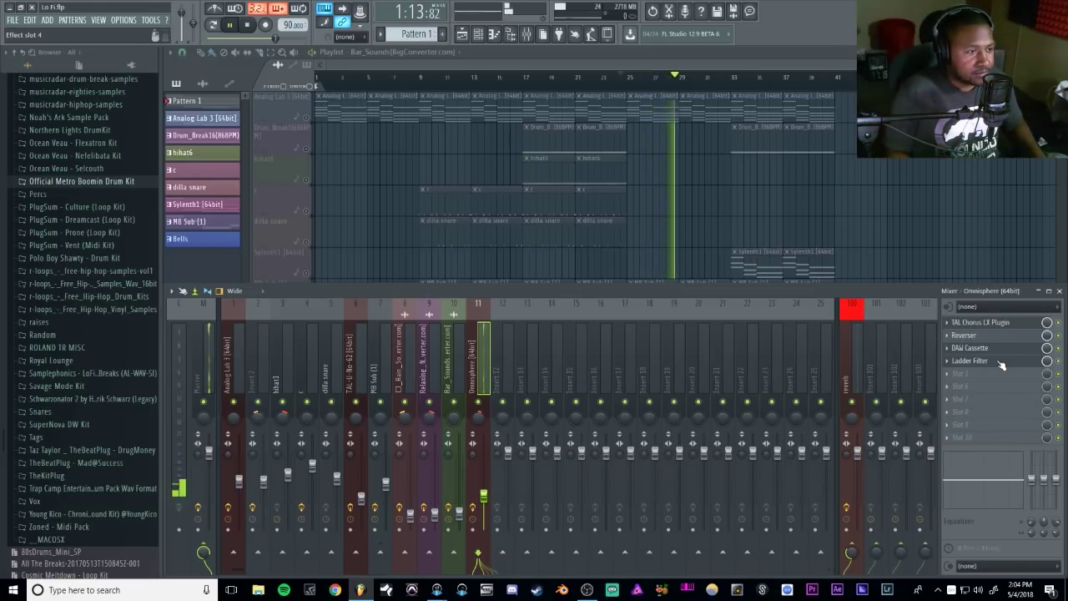
- Unmute the Analog Lab 3, rain, nature scene, Bar_Sounds and MB Sub tracks alongside Bells and play them from bar 25
{"action": "left_click", "coordinate": [631, 64]}
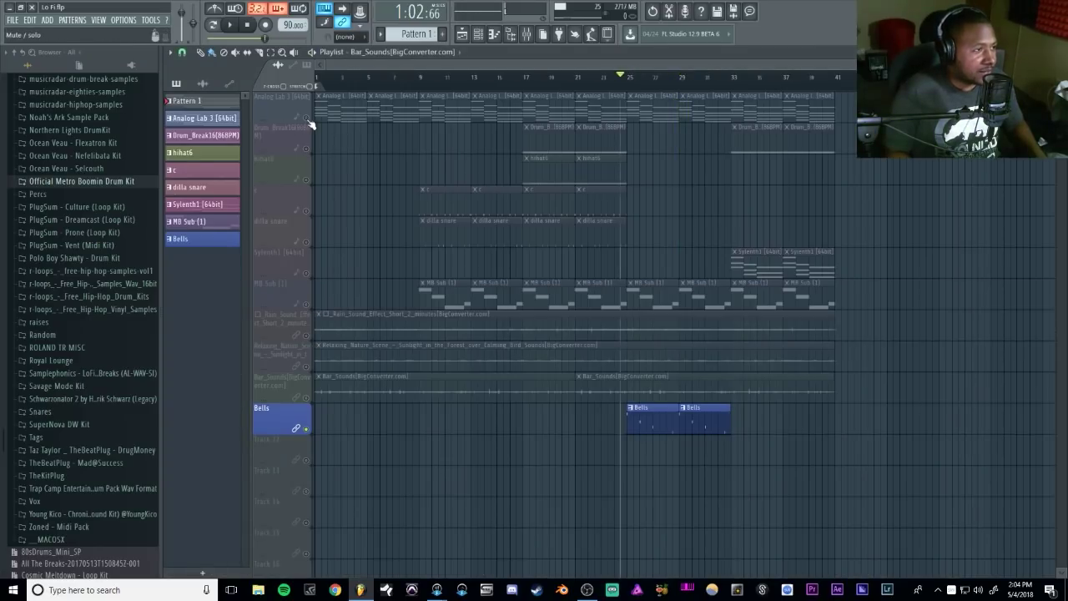
{"action": "left_click", "coordinate": [306, 118]}
{"action": "left_click", "coordinate": [626, 85]}
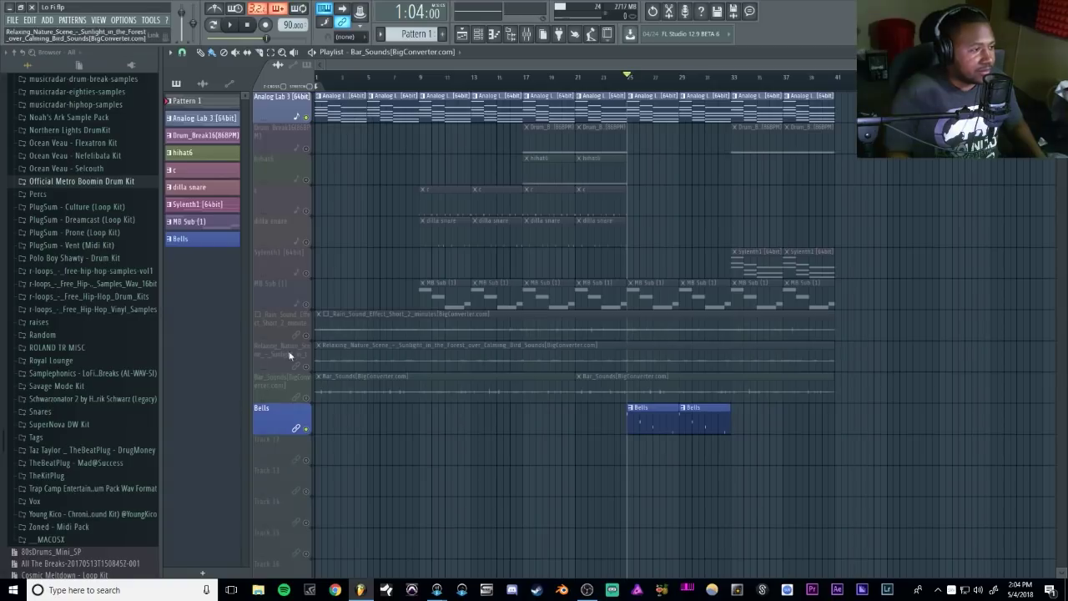
{"action": "left_click", "coordinate": [306, 335]}
{"action": "left_click", "coordinate": [307, 366]}
{"action": "left_click", "coordinate": [306, 397]}
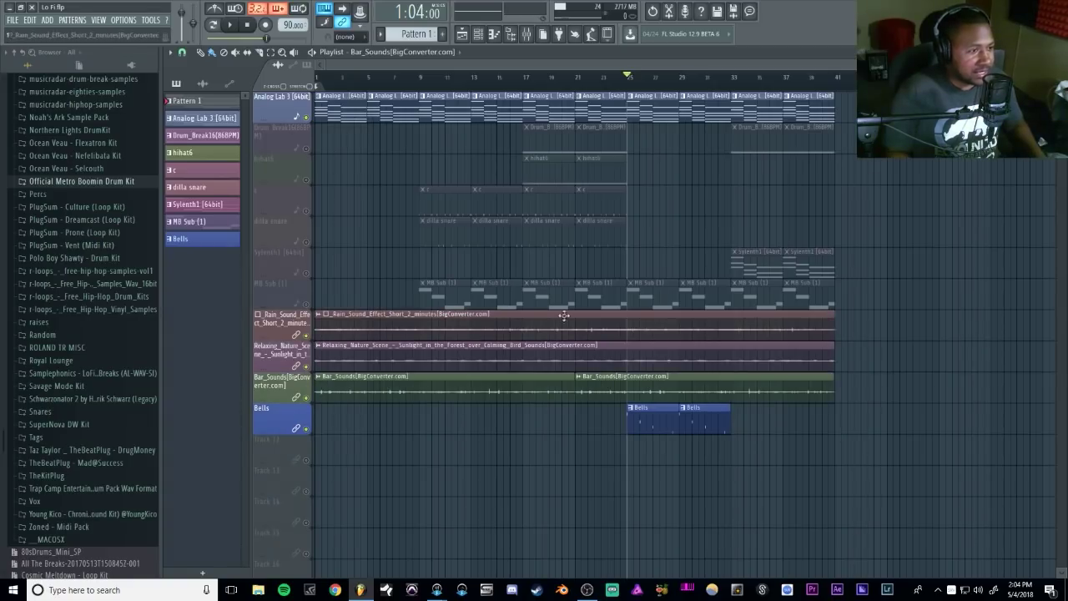
{"action": "left_click", "coordinate": [306, 304]}
{"action": "key", "text": "space"}
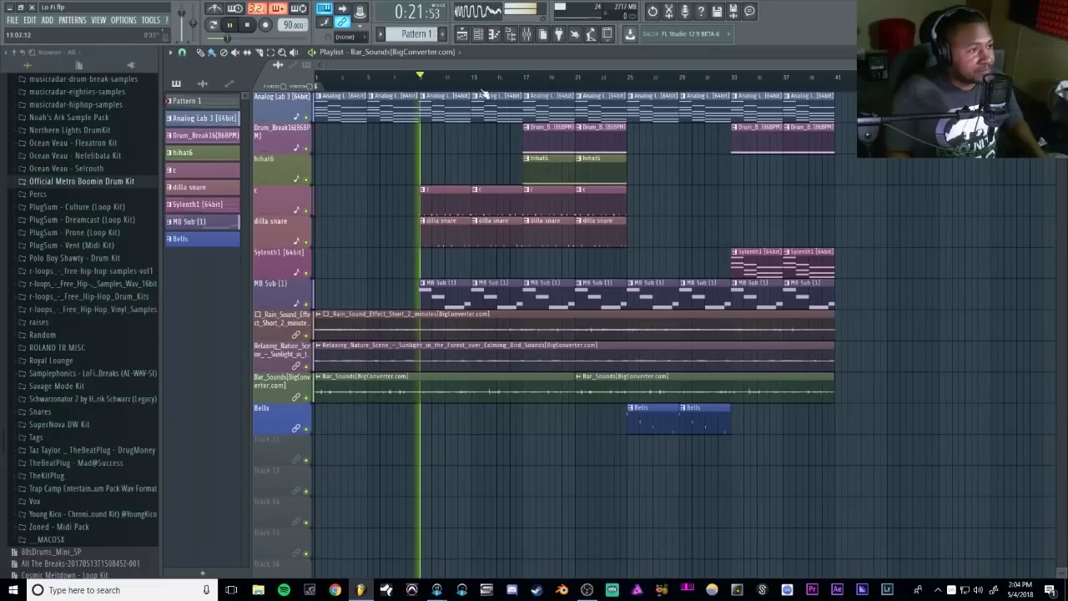
- Play the full arrangement from bar 17, stop it, and view the Master mixer track's effects
{"action": "left_click", "coordinate": [527, 83]}
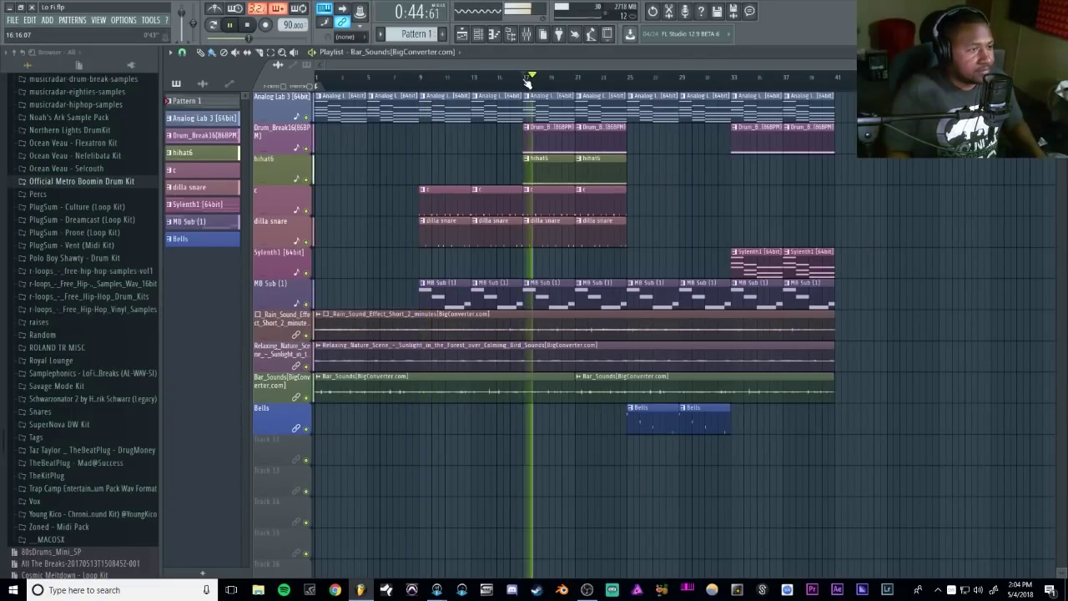
{"action": "key", "text": "space"}
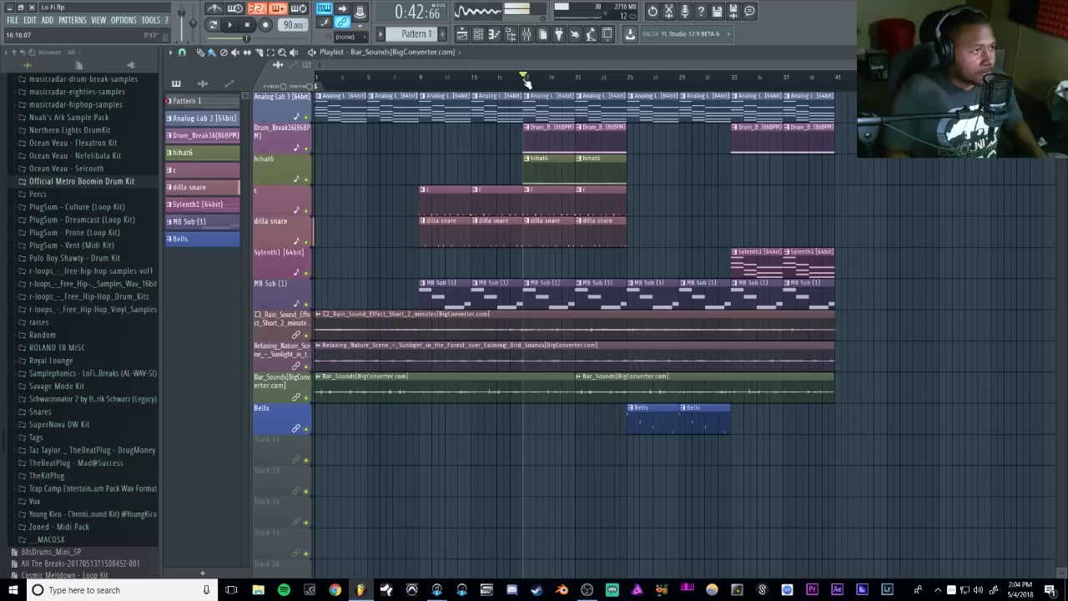
{"action": "left_click", "coordinate": [527, 35]}
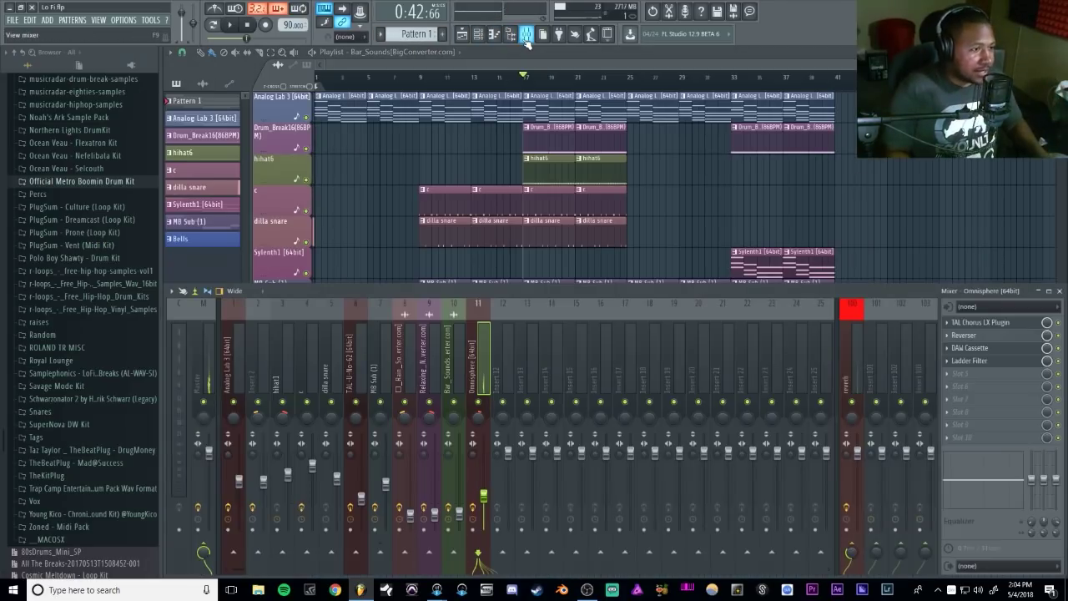
{"action": "left_click", "coordinate": [210, 372]}
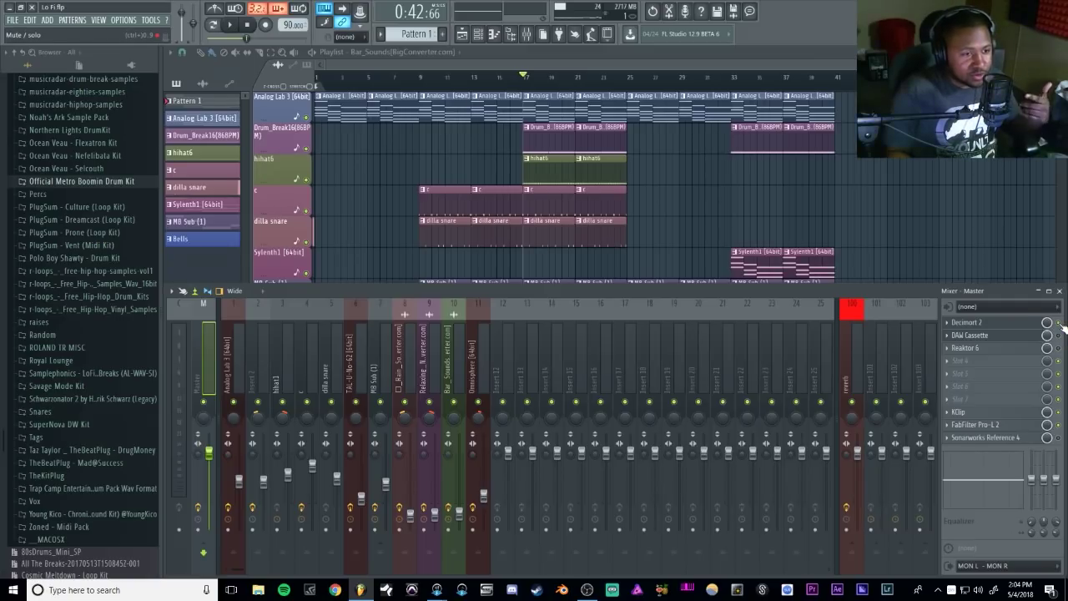
- Show the Master's DAW Cassette and Decimort 2 plugins, dismissing Decimort 2's registration screen and moving its window clear of the mixer
{"action": "left_click", "coordinate": [1022, 334]}
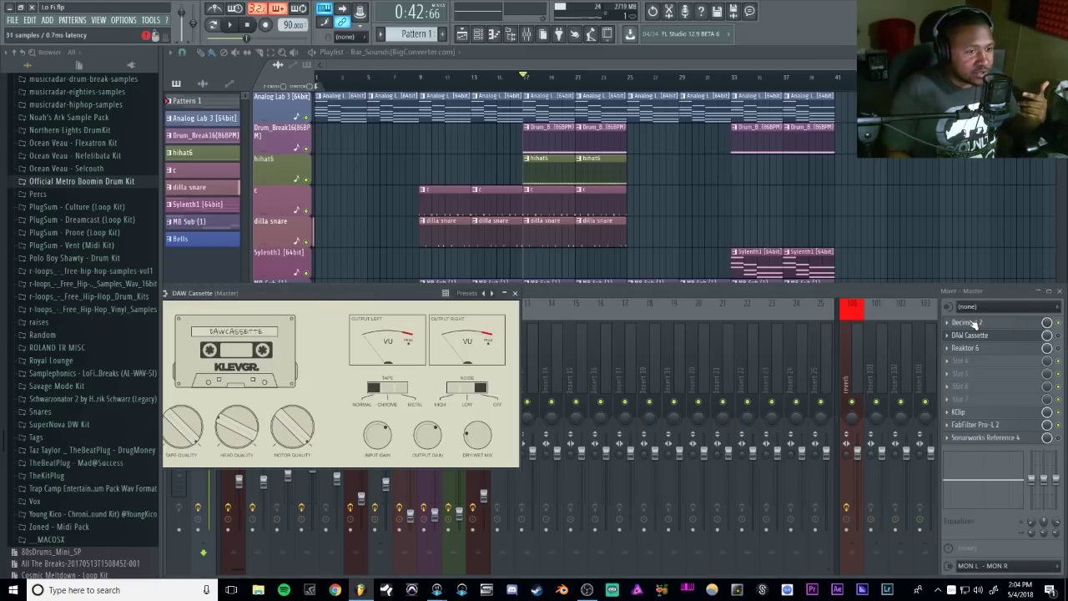
{"action": "left_click", "coordinate": [970, 323]}
{"action": "left_click", "coordinate": [597, 482]}
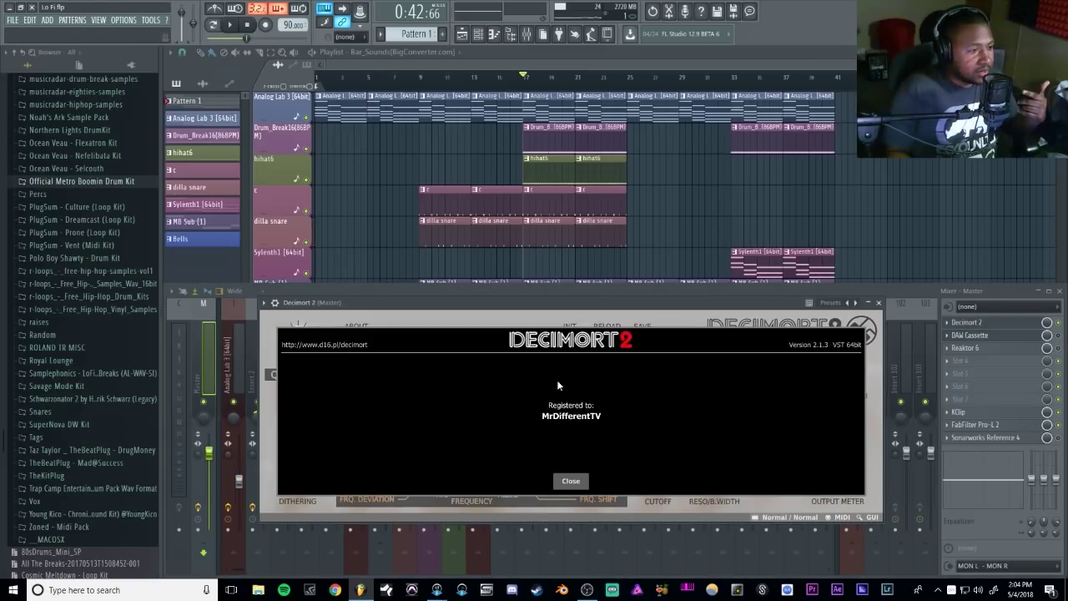
{"action": "left_click", "coordinate": [562, 479]}
{"action": "left_click_drag", "start_coordinate": [544, 305], "coordinate": [451, 68]}
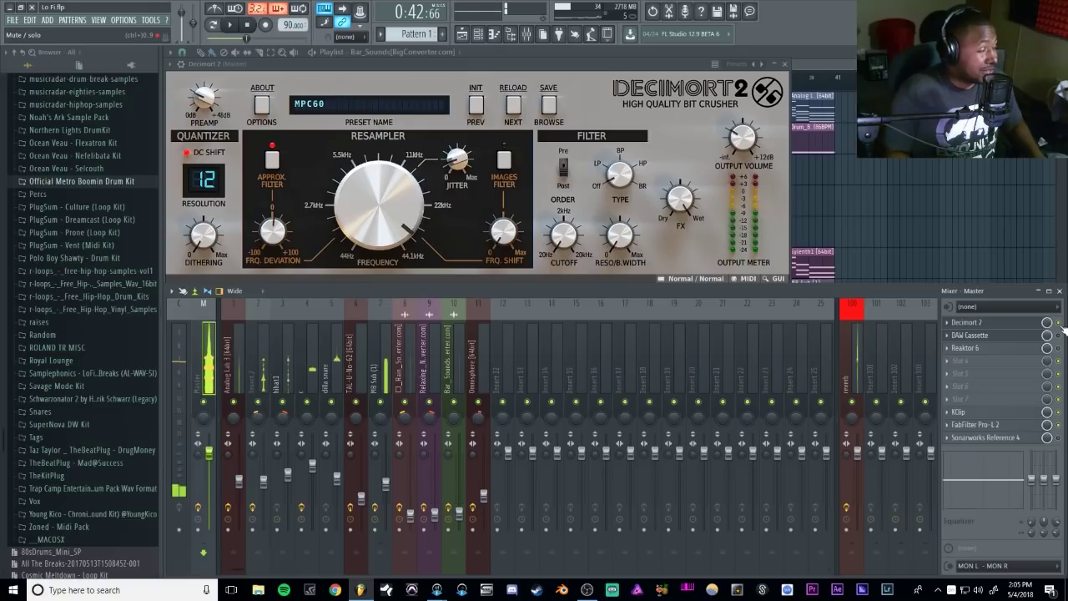
- Arrange the DAW Cassette, Decimort 2 and Reaktor 6 windows to view the Master's lo-fi effect settings together
{"action": "left_click", "coordinate": [1025, 336]}
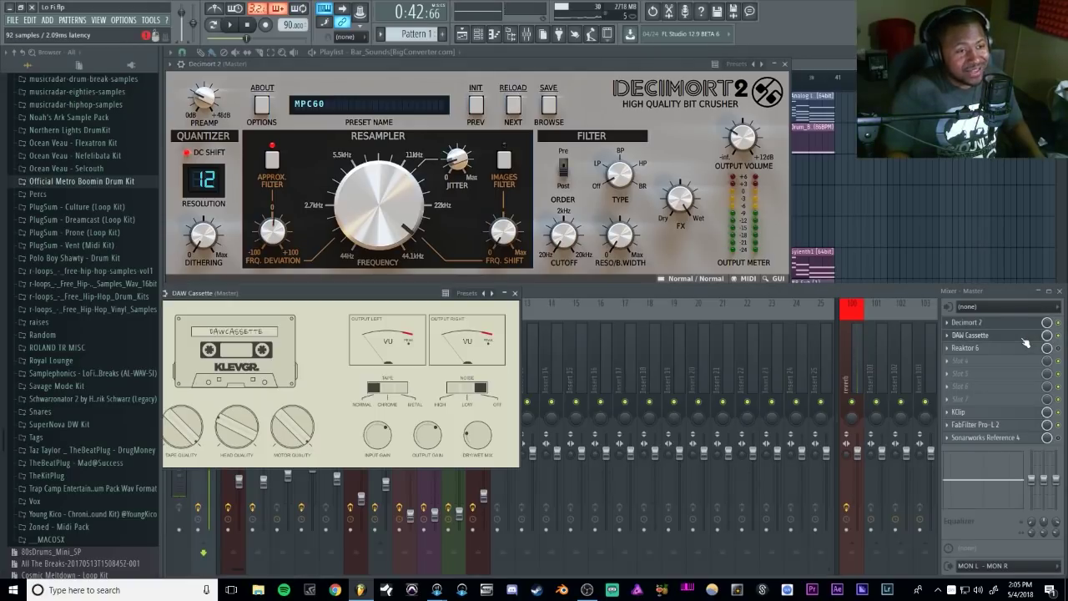
{"action": "left_click_drag", "start_coordinate": [401, 300], "coordinate": [464, 112]}
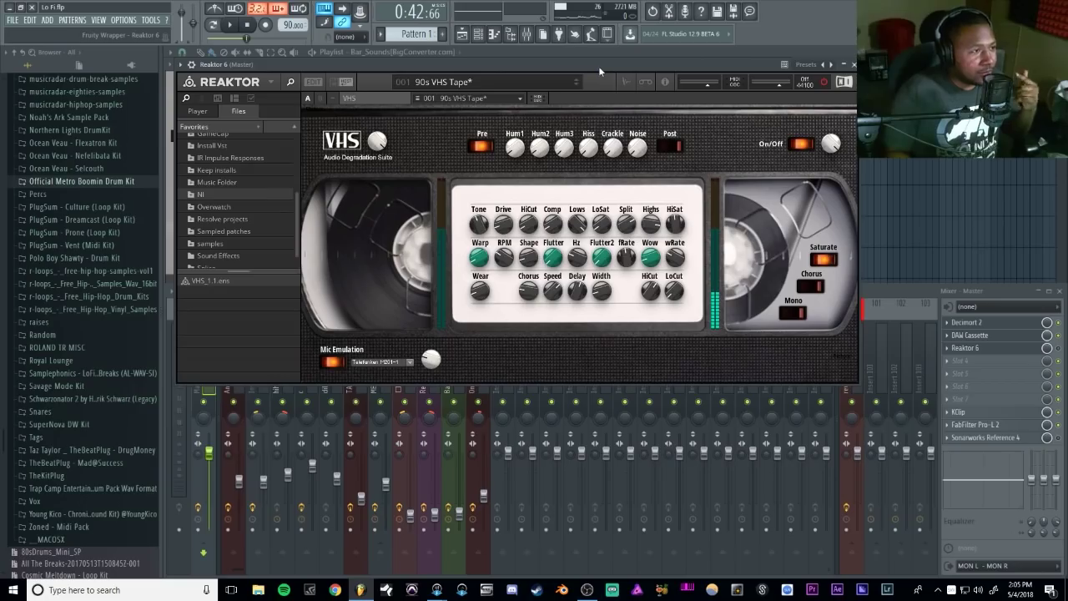
{"action": "left_click_drag", "start_coordinate": [596, 70], "coordinate": [591, 116]}
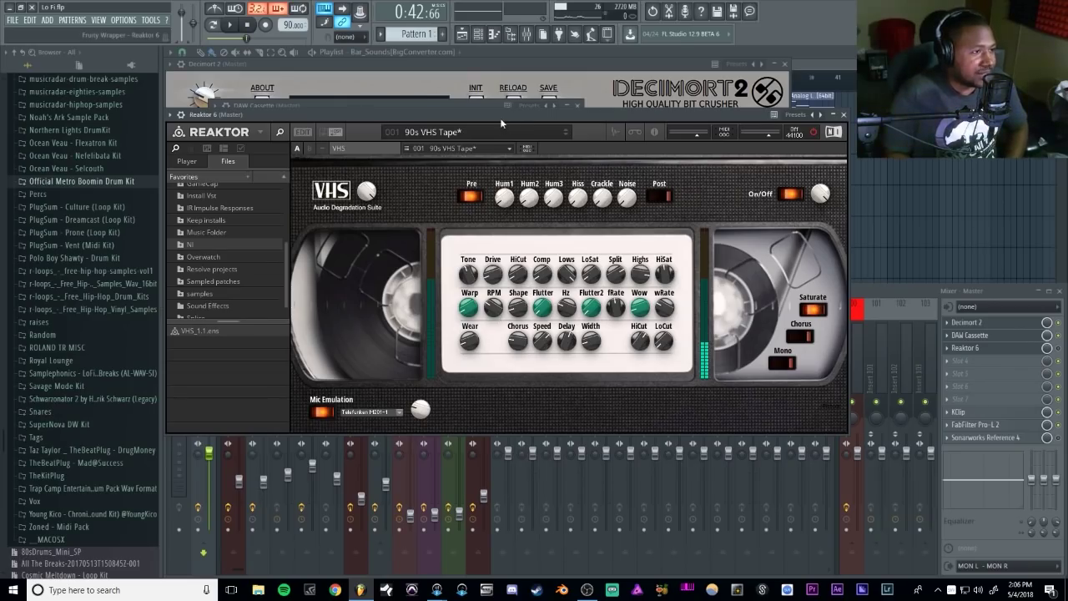
{"action": "left_click_drag", "start_coordinate": [500, 123], "coordinate": [497, 193]}
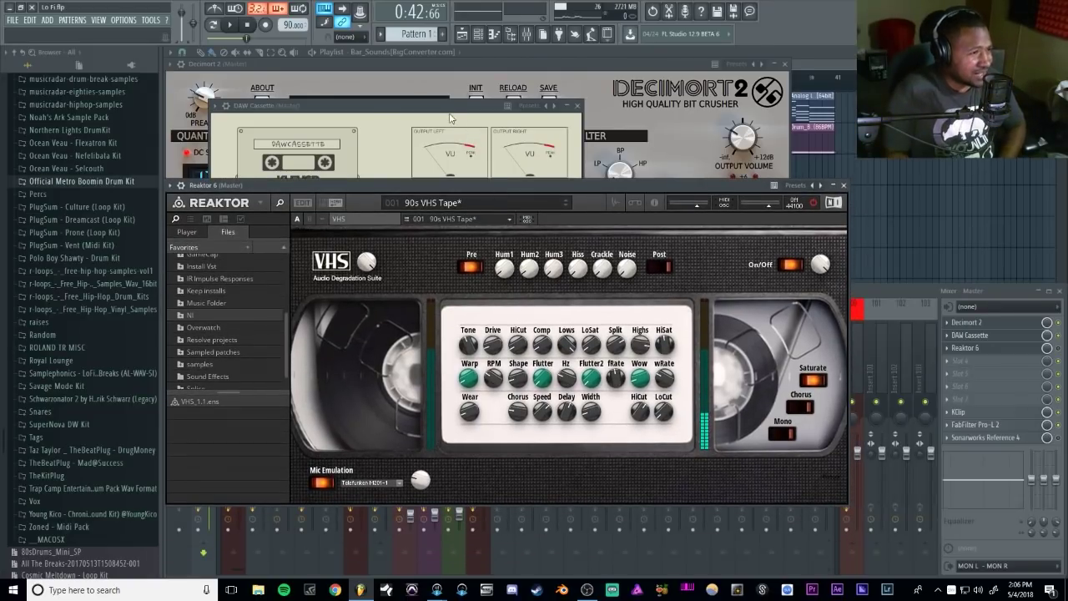
{"action": "left_click_drag", "start_coordinate": [476, 103], "coordinate": [432, 52]}
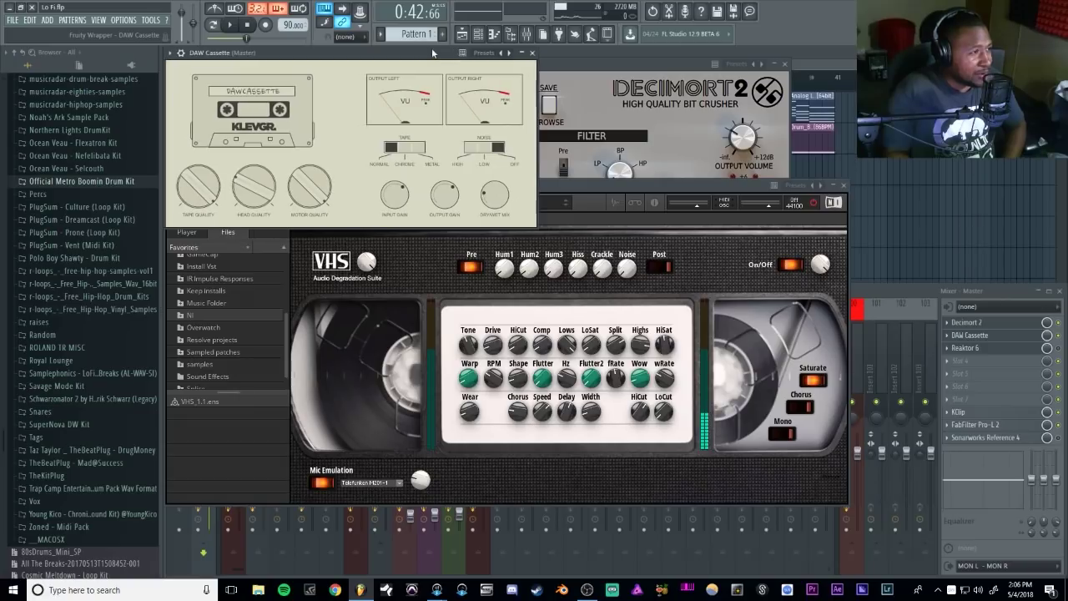
{"action": "left_click_drag", "start_coordinate": [571, 182], "coordinate": [576, 238]}
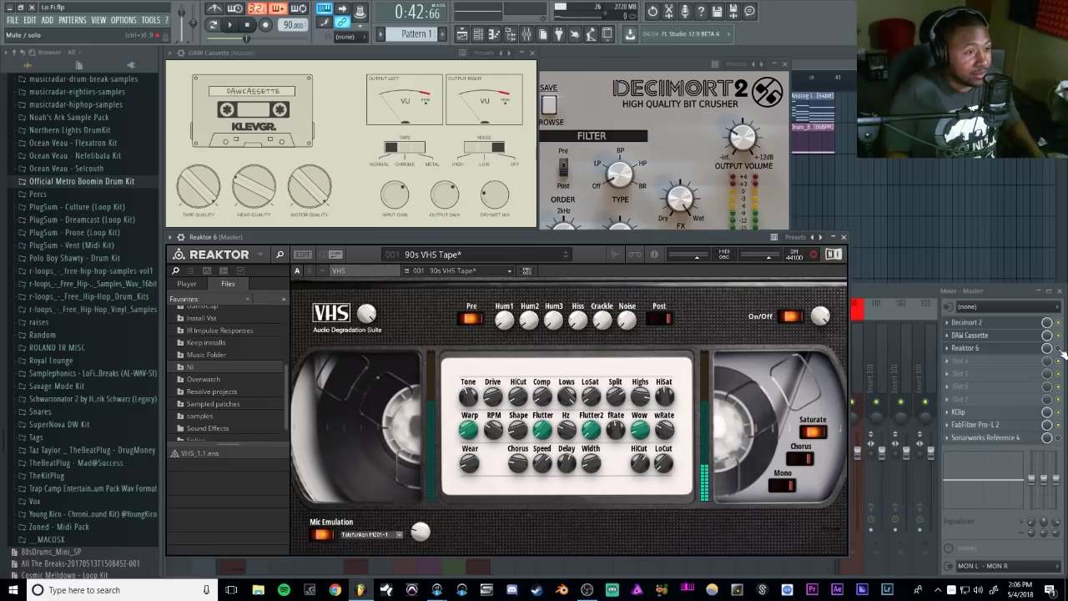
- Play the beat from bar 17 and compare the Master with Reaktor 6's VHS effect enabled and bypassed, finishing with it bypassed
{"action": "key", "text": "space"}
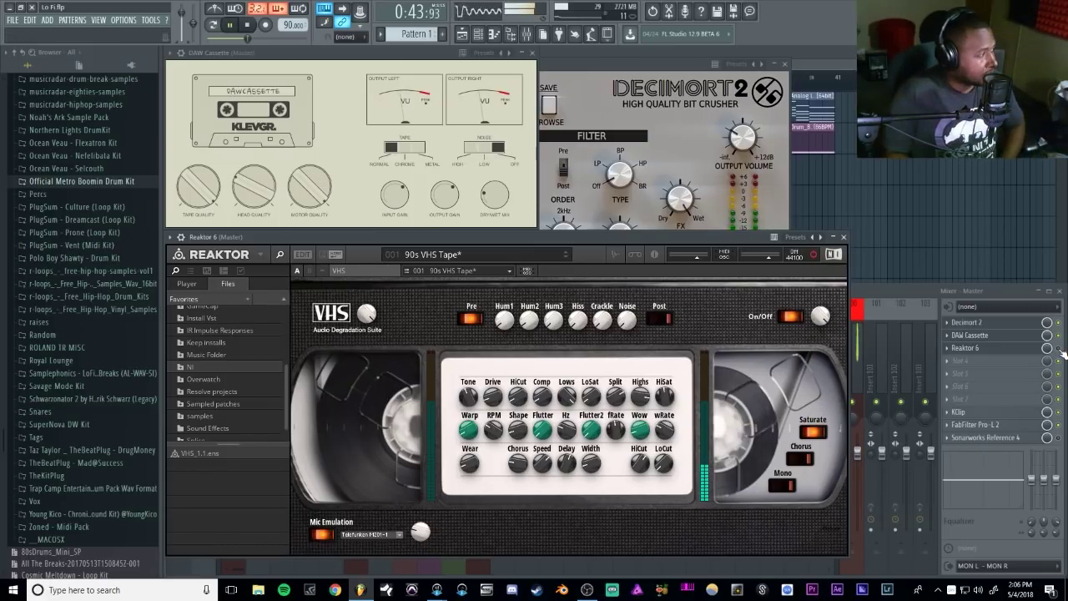
{"action": "left_click", "coordinate": [1059, 348]}
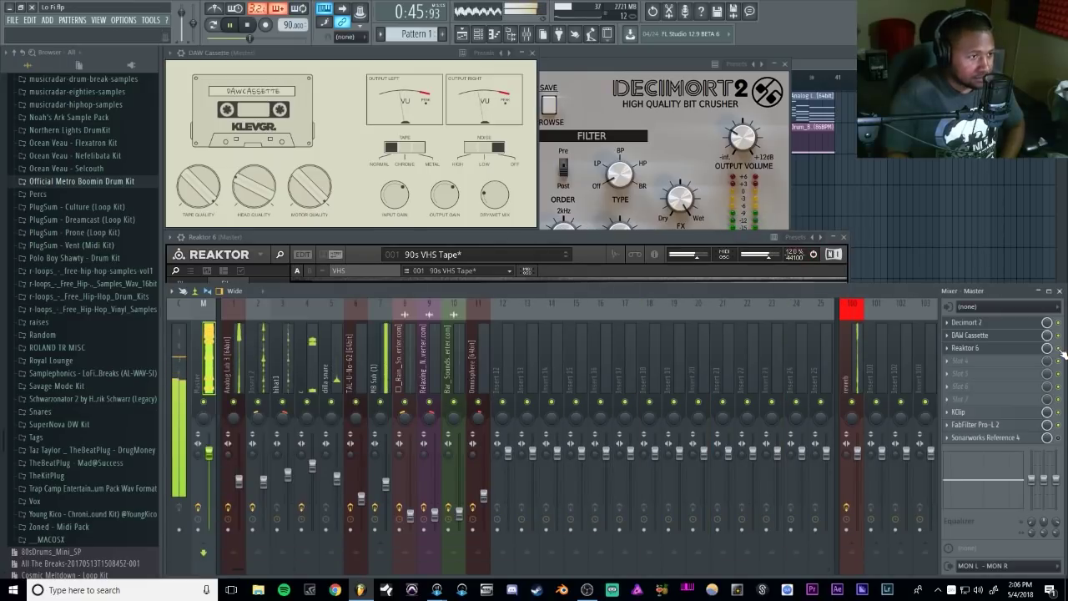
{"action": "left_click", "coordinate": [986, 349]}
{"action": "left_click", "coordinate": [986, 350]}
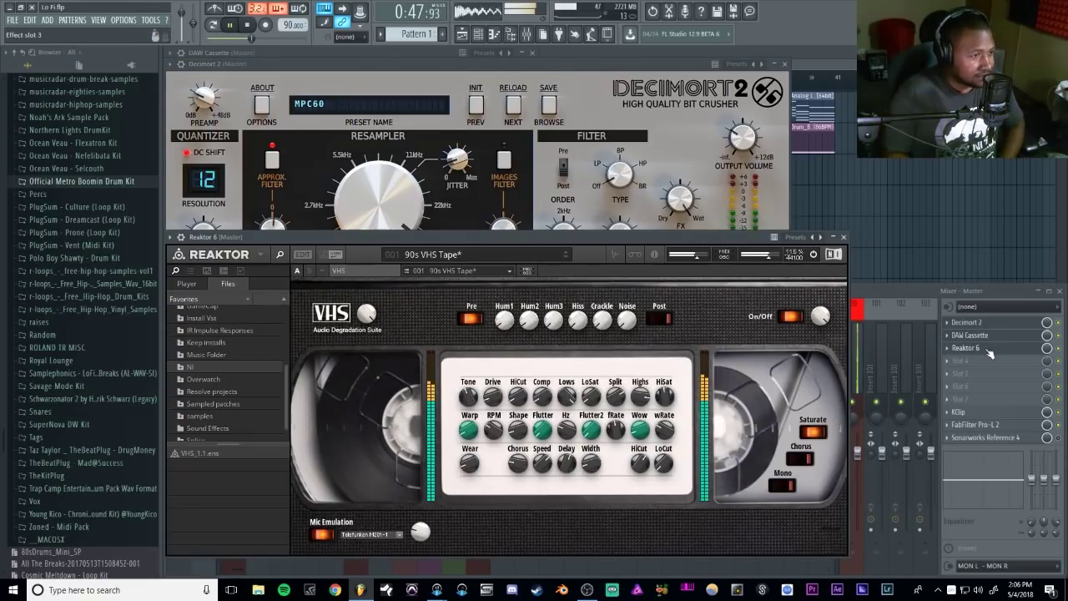
{"action": "left_click", "coordinate": [1062, 350]}
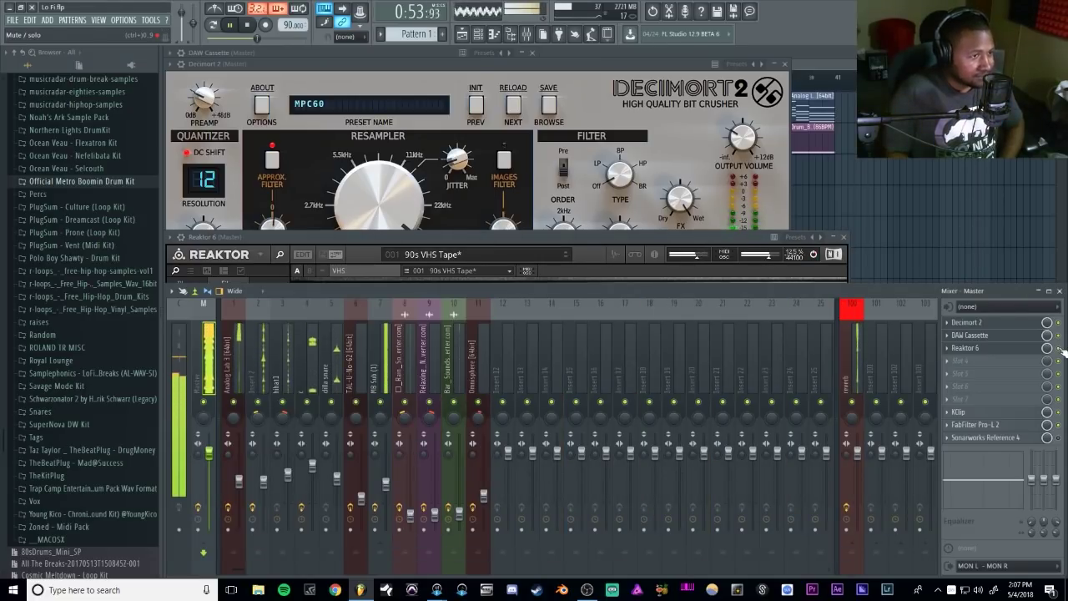
{"action": "left_click", "coordinate": [624, 238]}
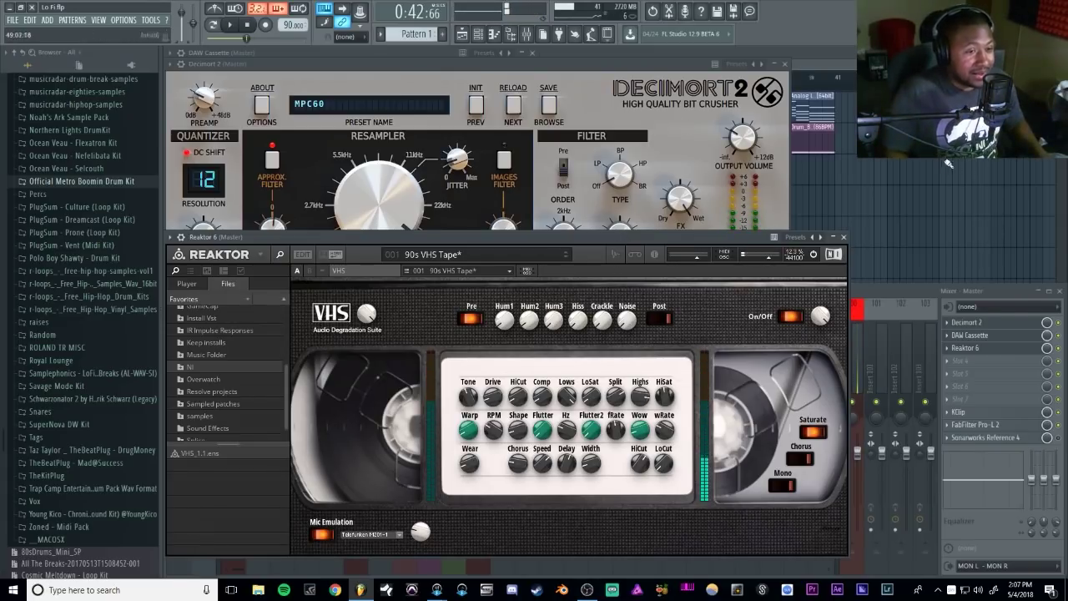
{"action": "left_click", "coordinate": [1057, 348]}
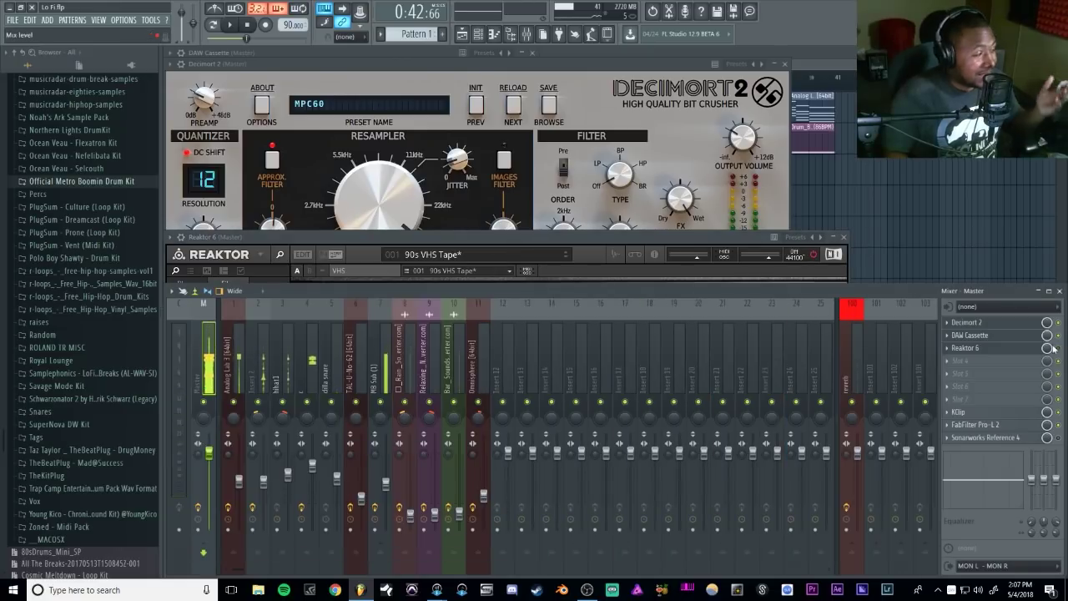
- Switch off Mic Emulation in Reaktor 6's VHS ensemble, play the beat for comparison, and switch it back on
{"action": "left_click", "coordinate": [615, 240]}
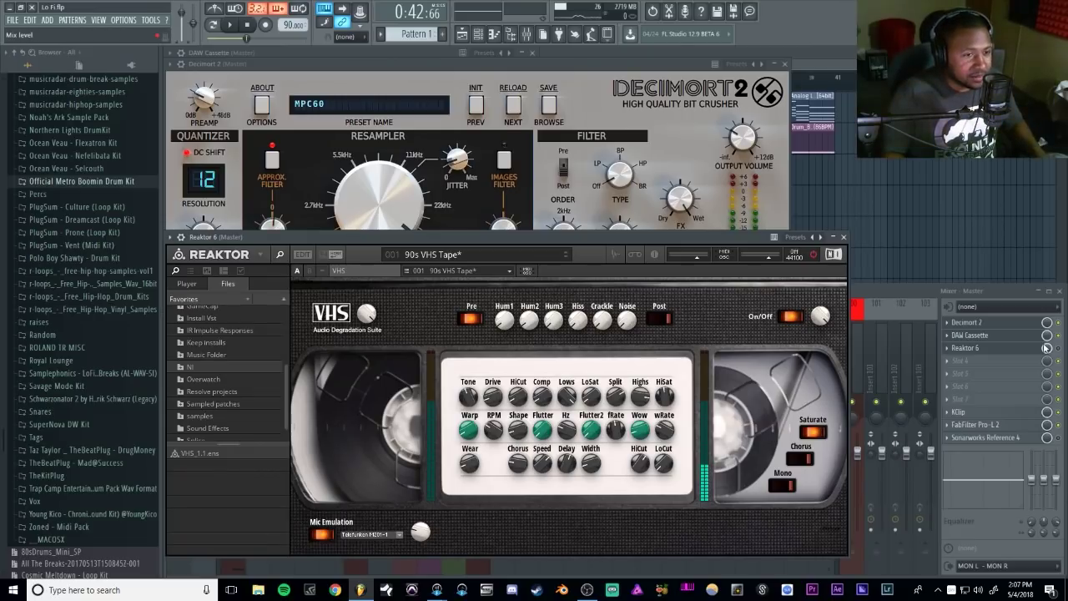
{"action": "left_click", "coordinate": [322, 534]}
{"action": "key", "text": "space"}
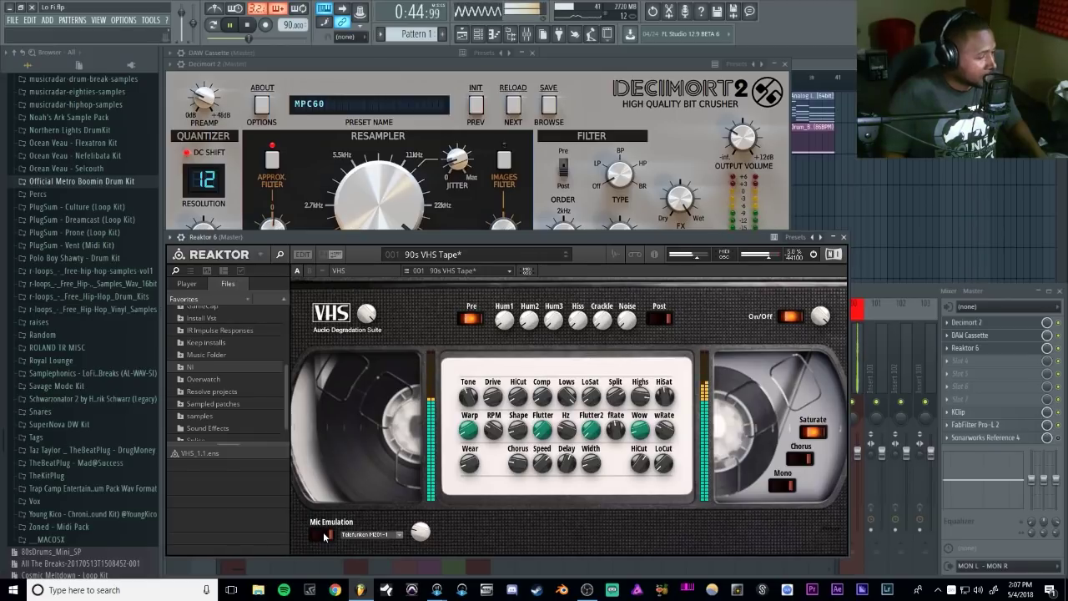
{"action": "left_click", "coordinate": [323, 533]}
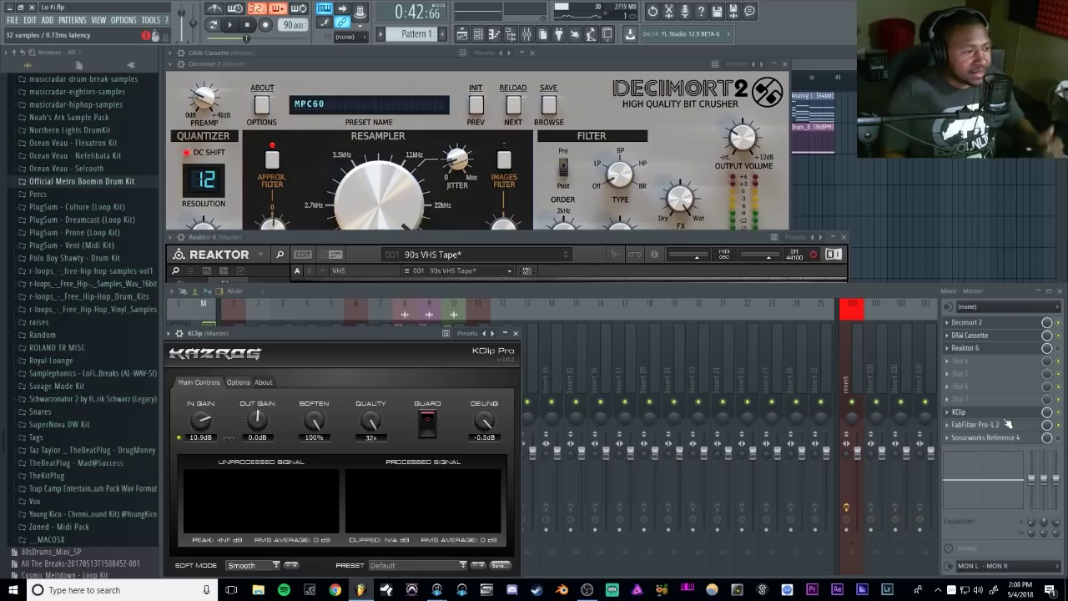
- View the Master's FabFilter Pro-L 2 limiter and start playback from bar 17
{"action": "left_click", "coordinate": [976, 423]}
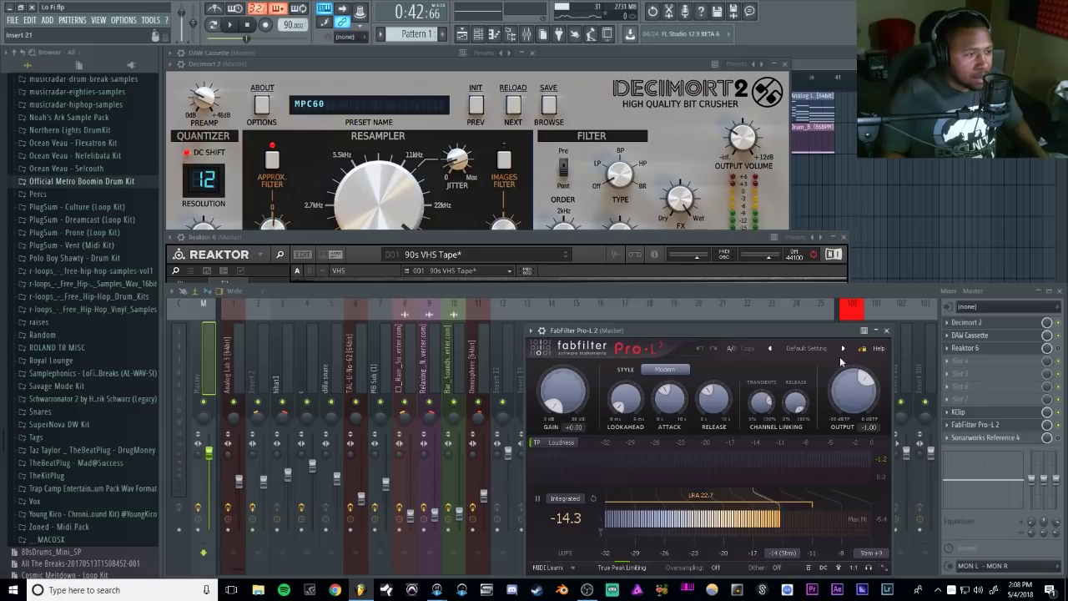
{"action": "left_click", "coordinate": [514, 238]}
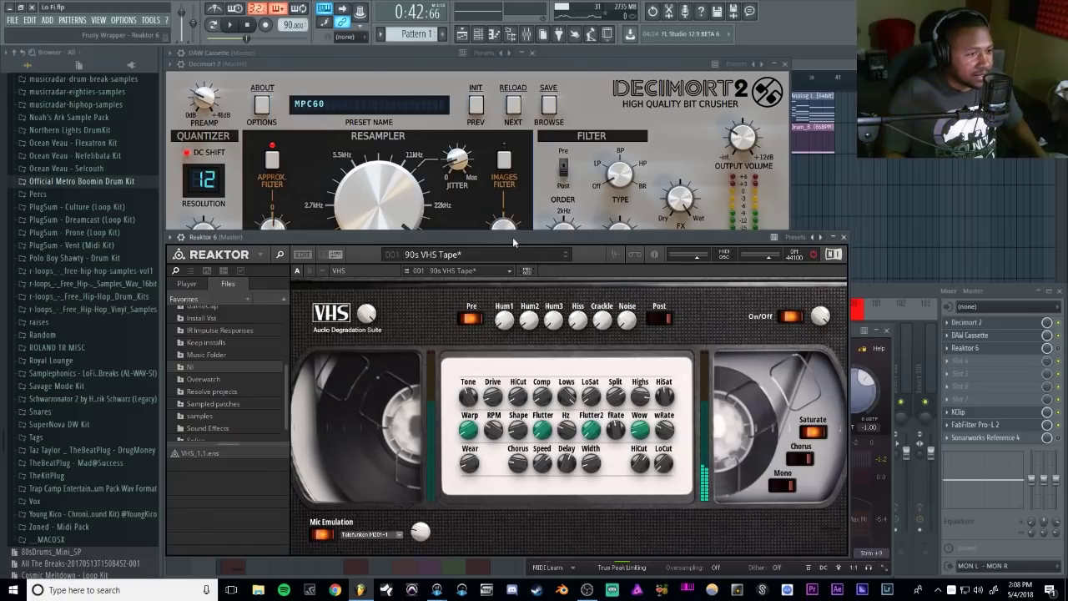
{"action": "left_click", "coordinate": [854, 328]}
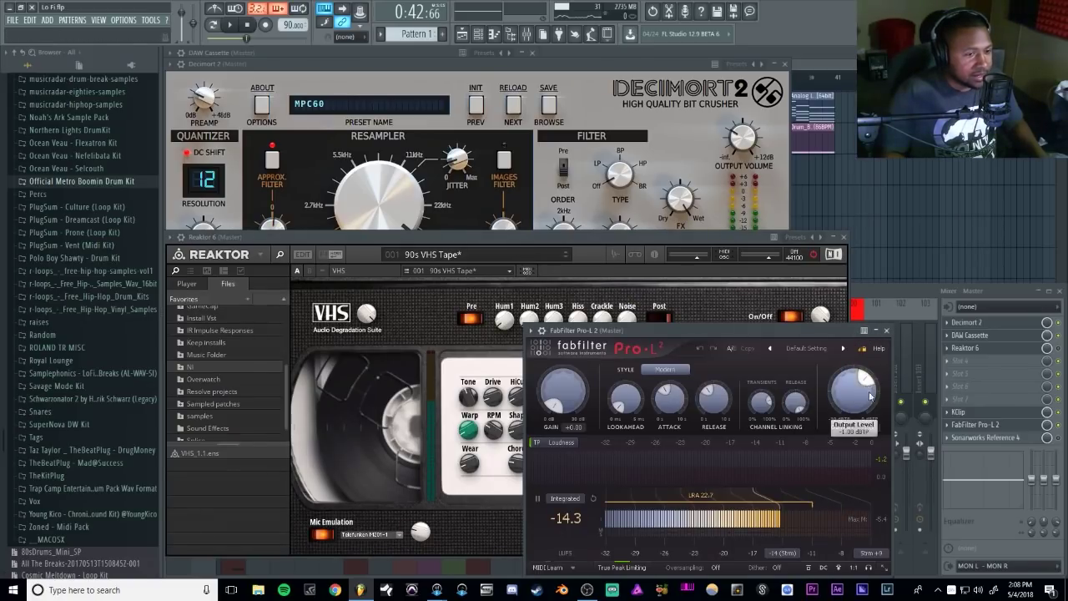
{"action": "key", "text": "space"}
{"action": "left_click", "coordinate": [876, 291]}
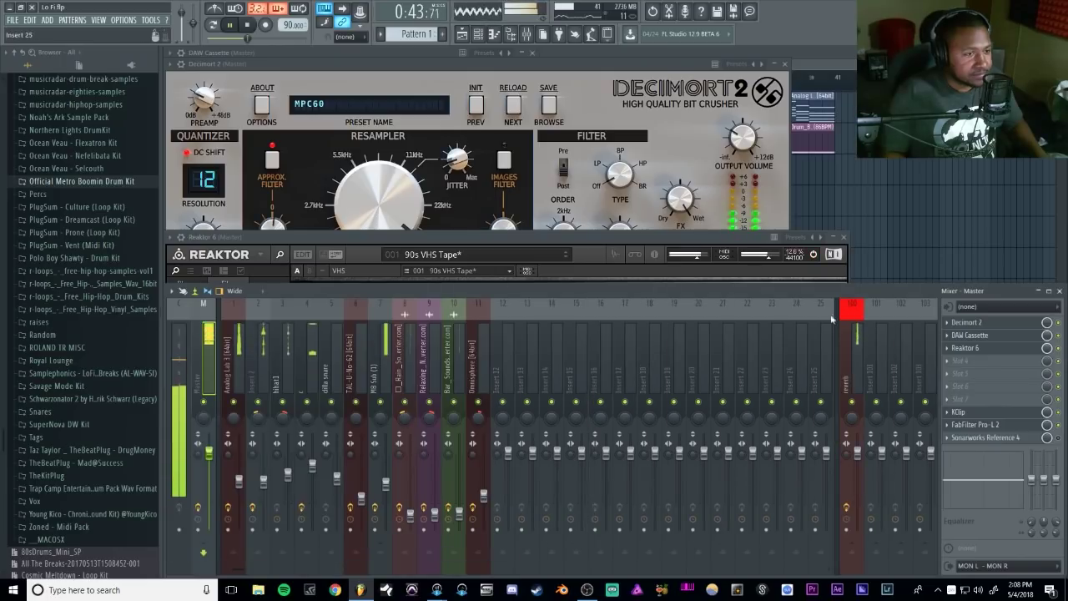
- Place KClip and FabFilter Pro-L 2 side by side during playback to examine the Master's clipping and loudness meters
{"action": "left_click", "coordinate": [974, 423]}
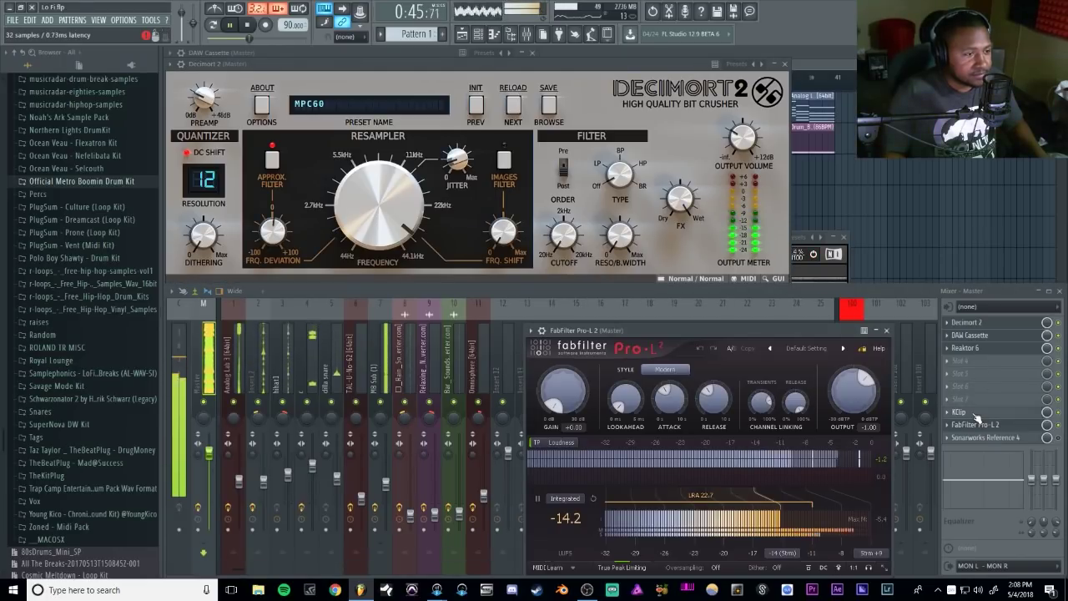
{"action": "left_click", "coordinate": [967, 412]}
{"action": "left_click", "coordinate": [967, 412]}
{"action": "left_click", "coordinate": [966, 425]}
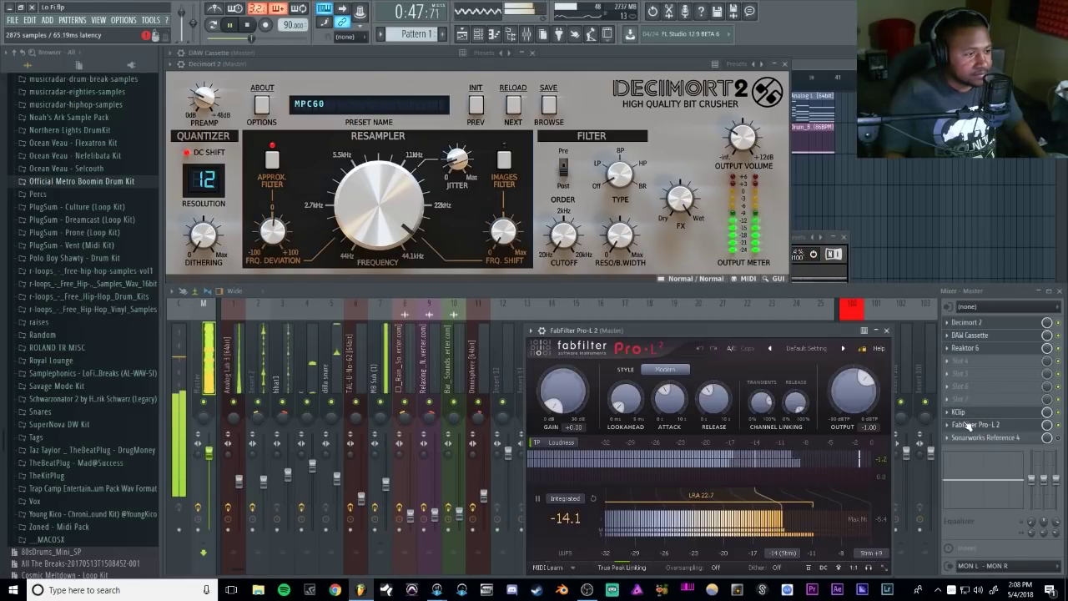
{"action": "left_click_drag", "start_coordinate": [728, 334], "coordinate": [734, 266]}
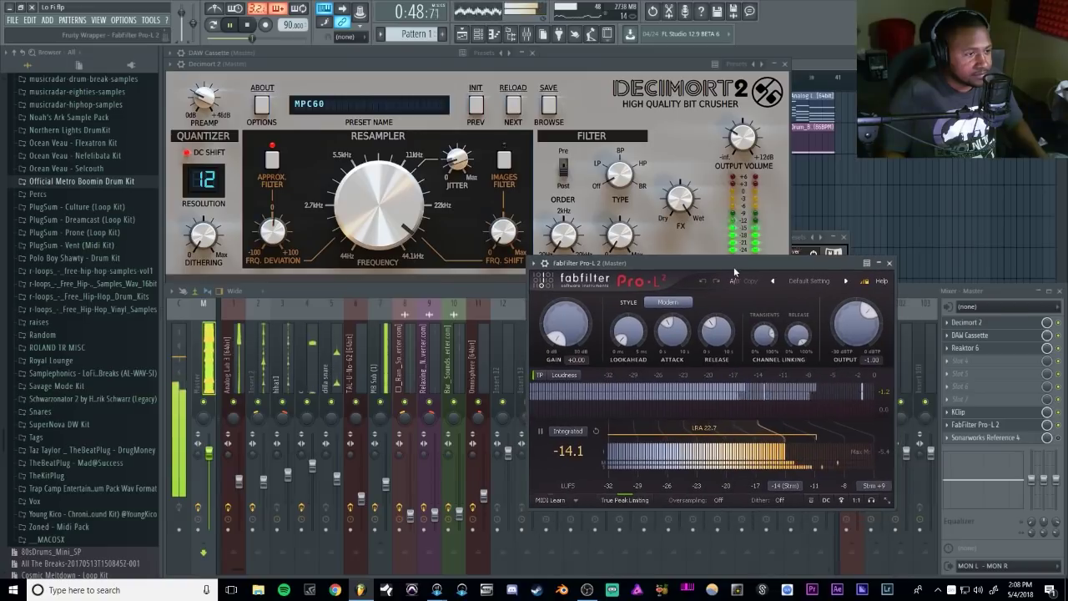
{"action": "left_click", "coordinate": [963, 412]}
{"action": "left_click_drag", "start_coordinate": [469, 341], "coordinate": [421, 279]}
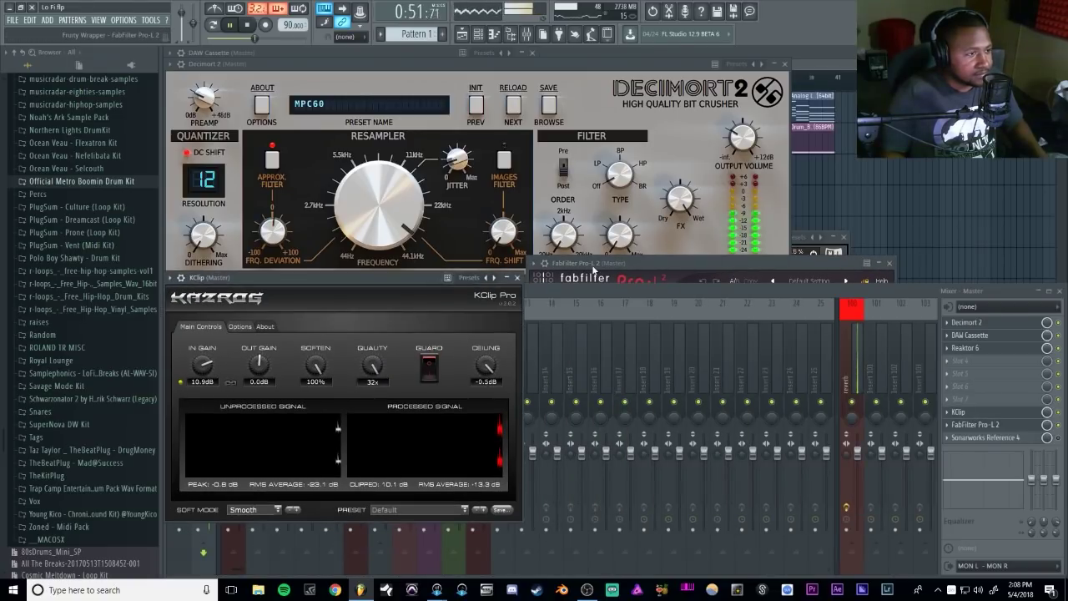
{"action": "left_click_drag", "start_coordinate": [593, 268], "coordinate": [593, 275]}
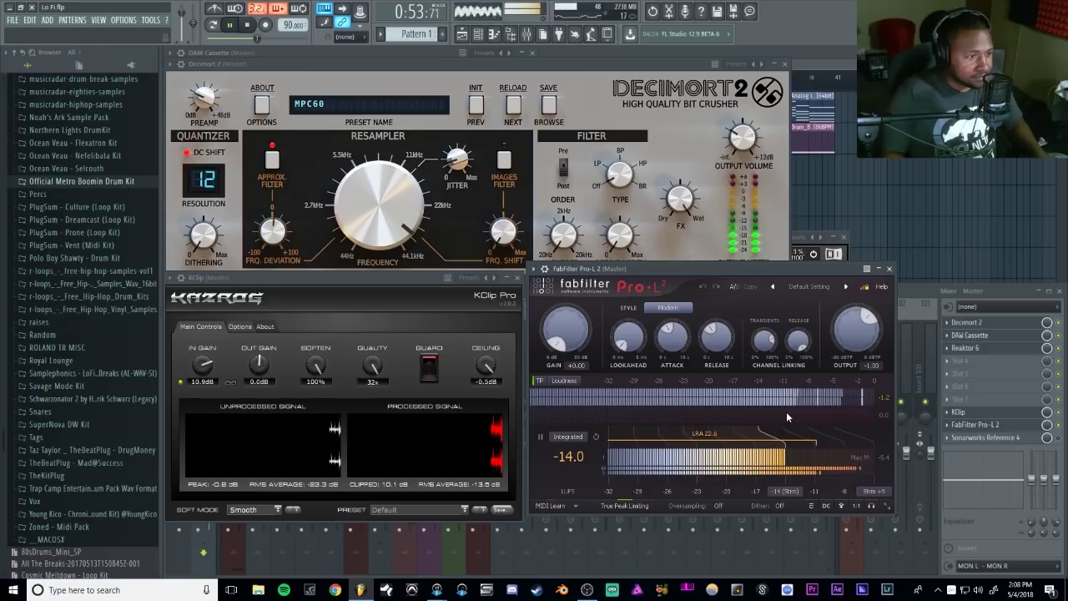